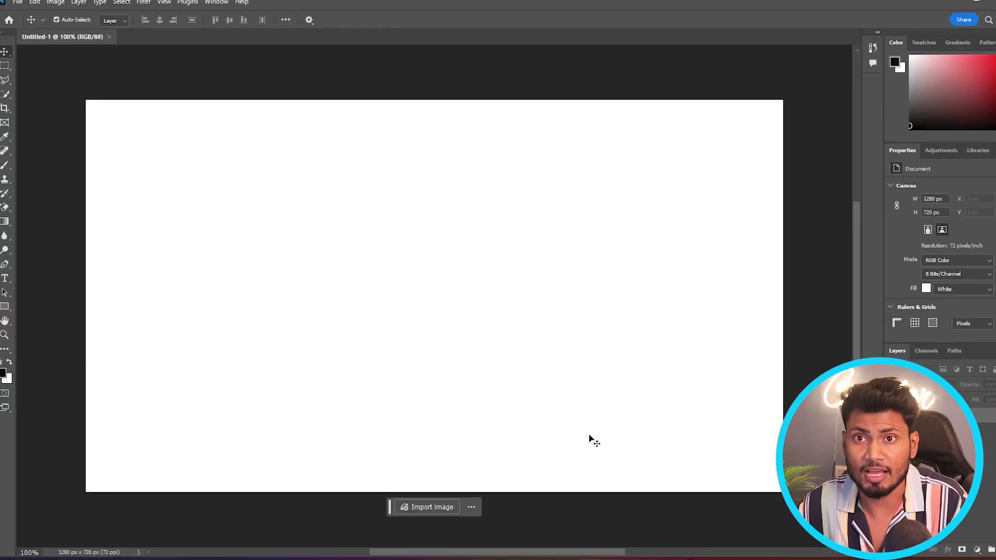
Unlock the white 1280×720 document's background so it becomes editable Layer 0.
left_click(604, 438)
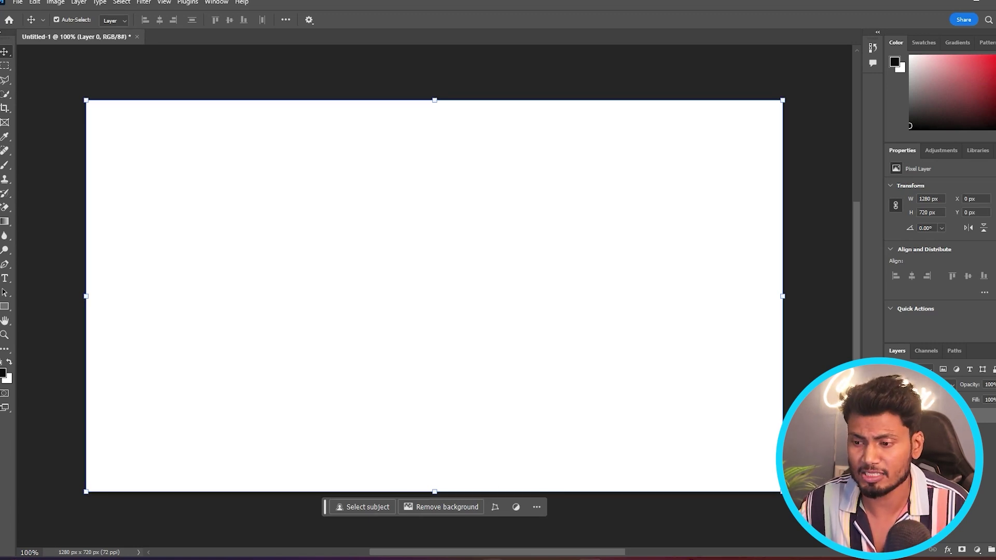
Place the black police-doodle image, enlarge it to about 507×409 px, and move it up-left.
mouse_move(517, 557)
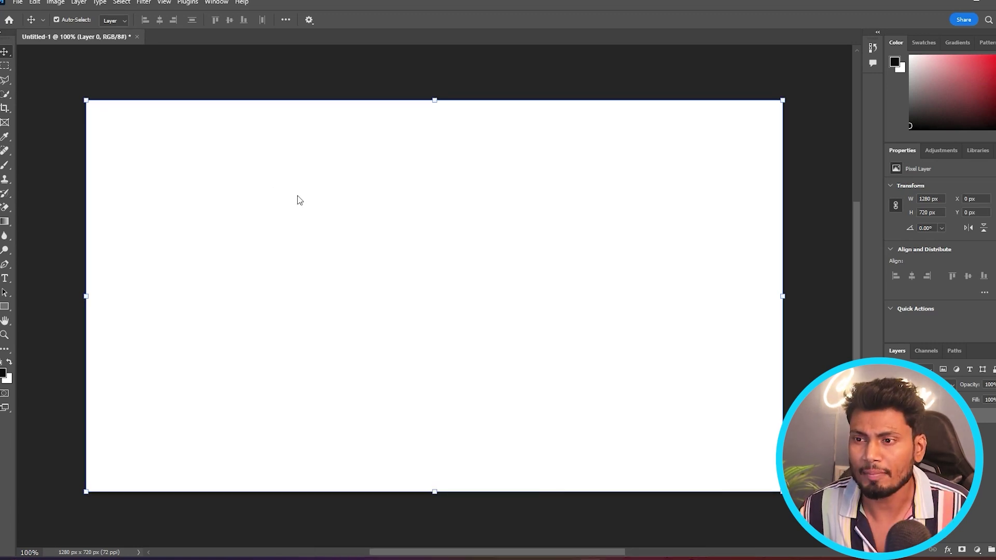
left_click_drag(413, 268, 415, 270)
key("Return")
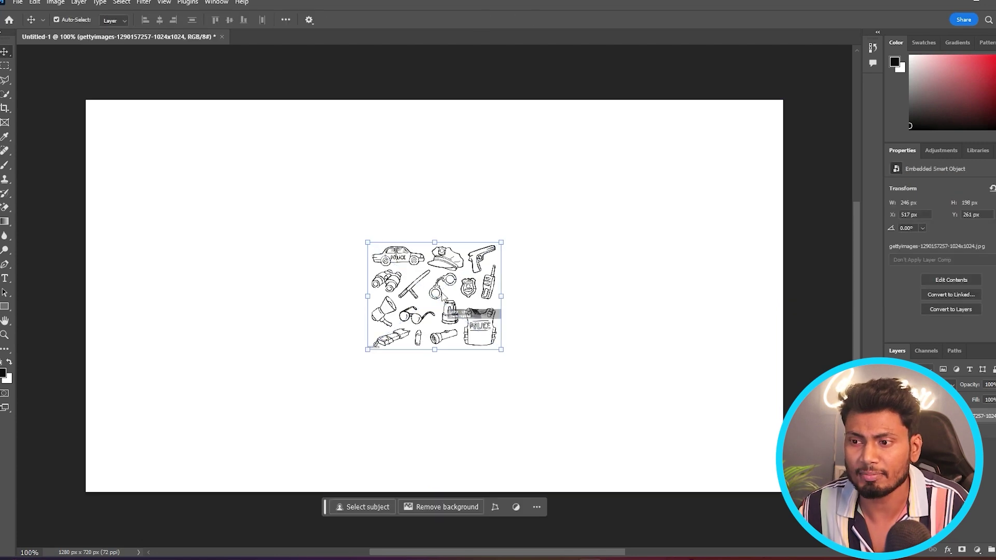
left_click_drag(500, 350, 643, 464)
key("Return")
left_click_drag(538, 378, 321, 291)
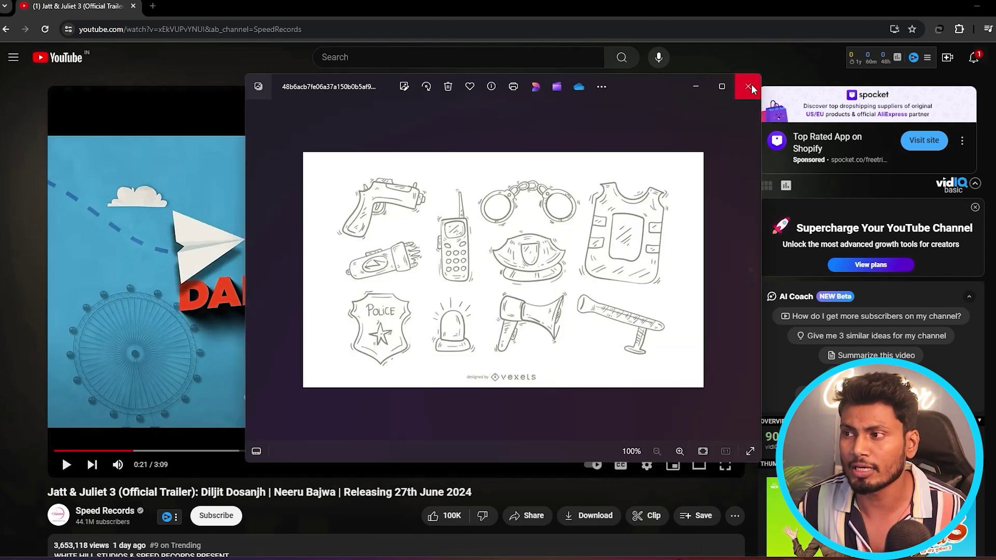
Paste the grey vexels doodles and the teal paper-airplane image onto the canvas as layers.
left_click(748, 87)
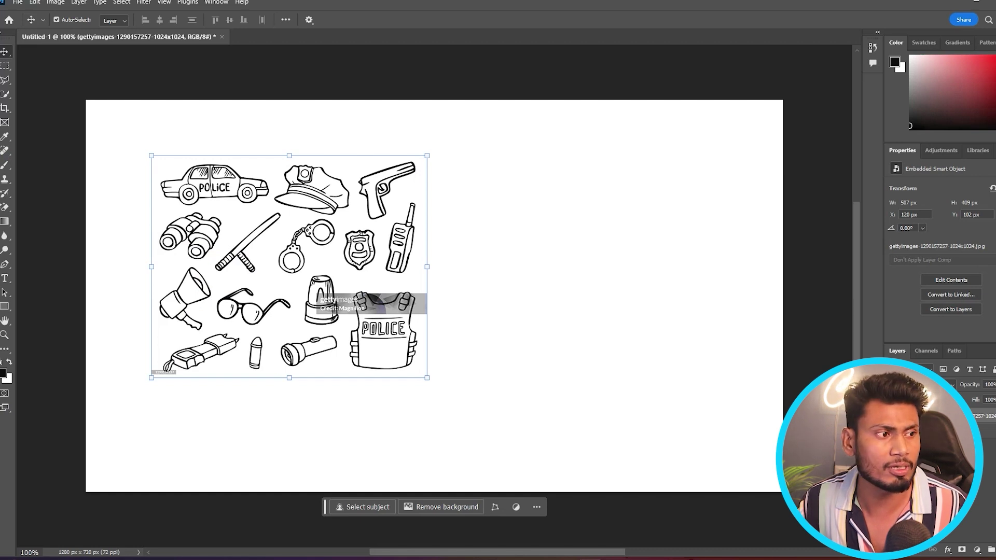
key("ctrl+v")
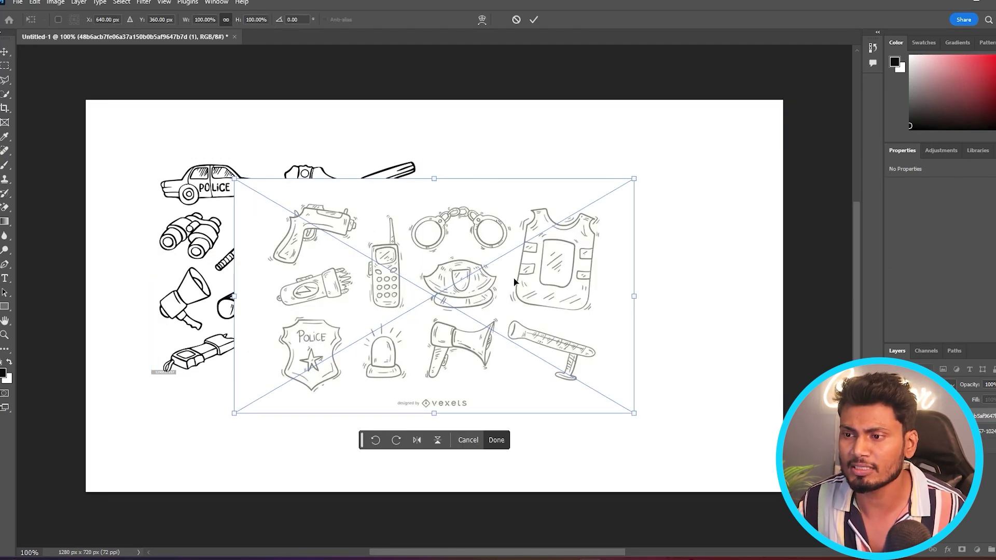
key("Return")
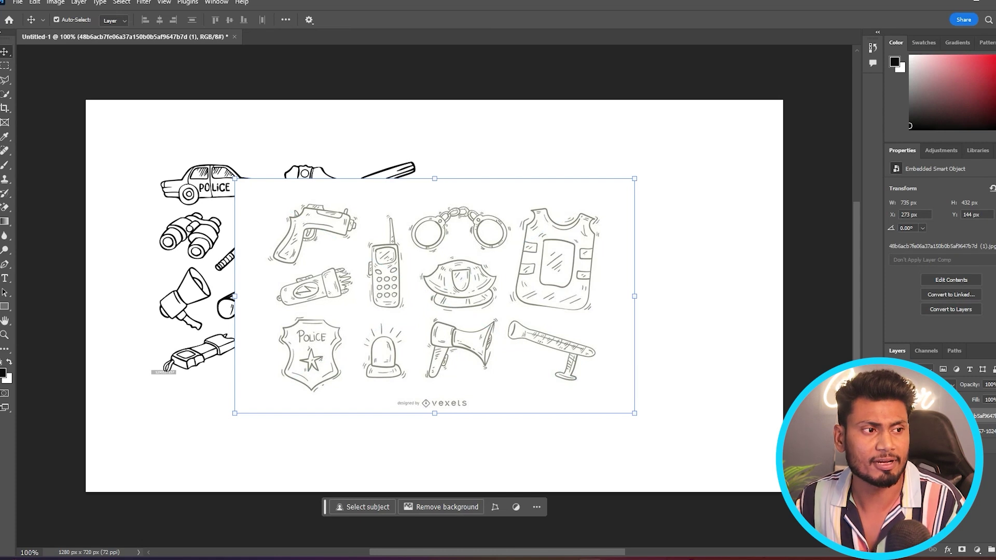
key("ctrl+v")
key("Return")
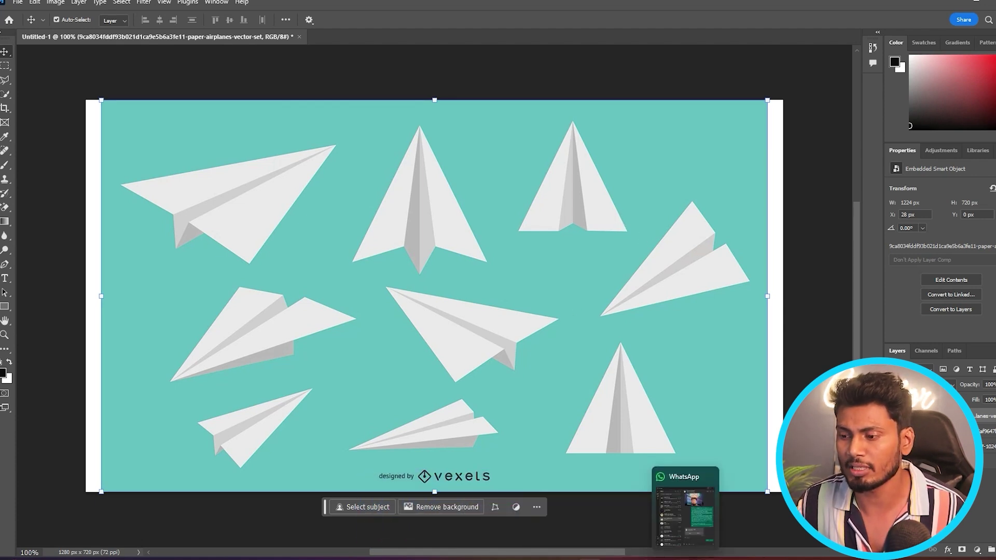
Outline one paper plane with the Polygonal Lasso and copy it to its own layer.
mouse_move(660, 558)
left_click(709, 521)
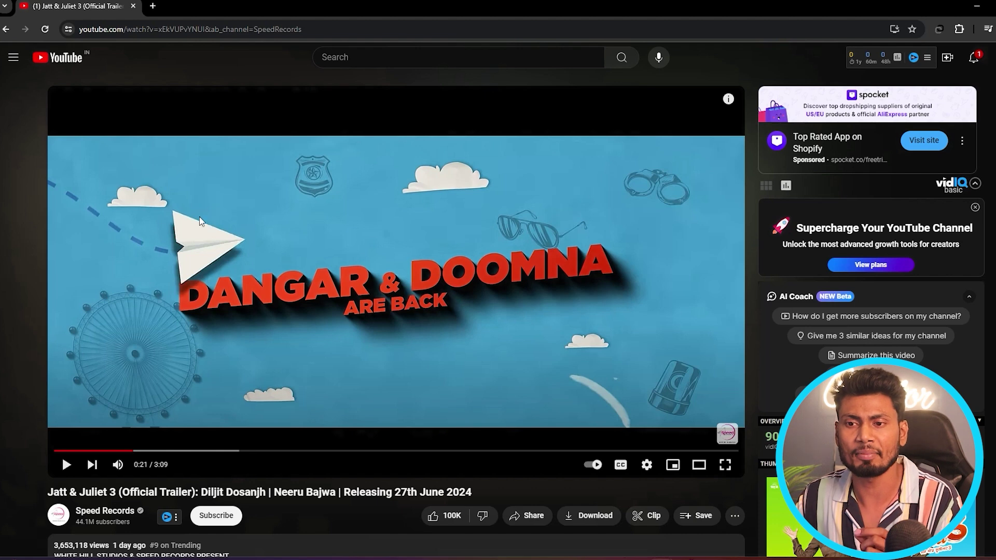
left_click(975, 6)
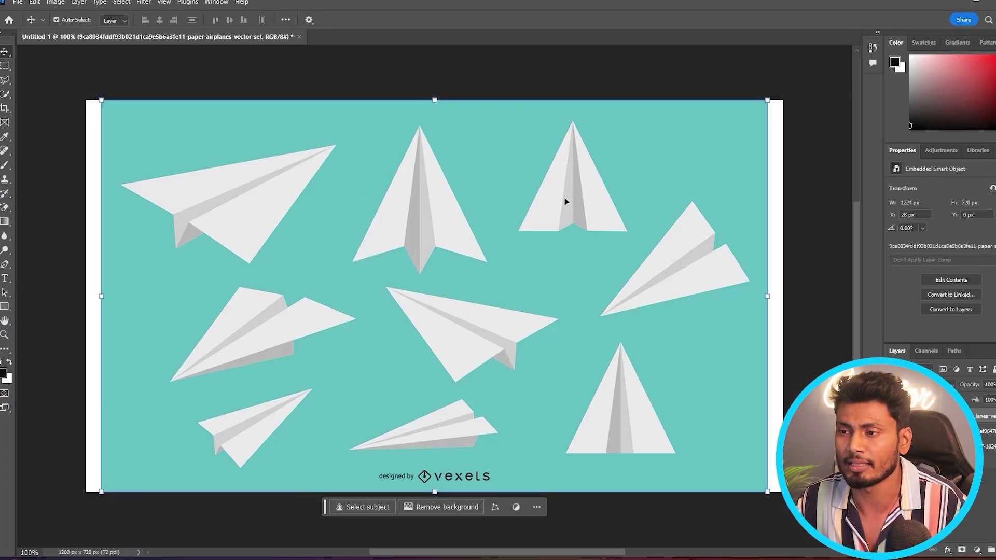
left_click(7, 82)
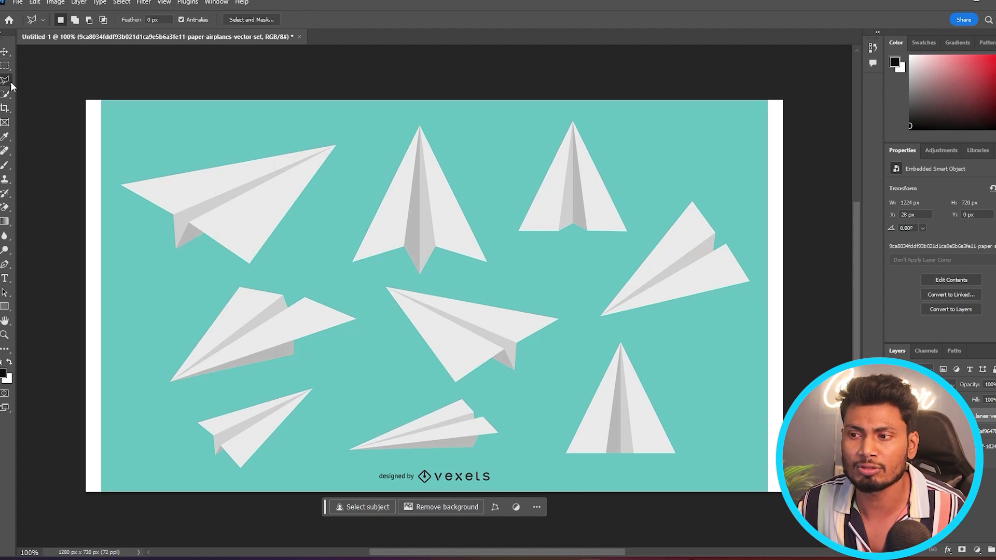
left_click(520, 250)
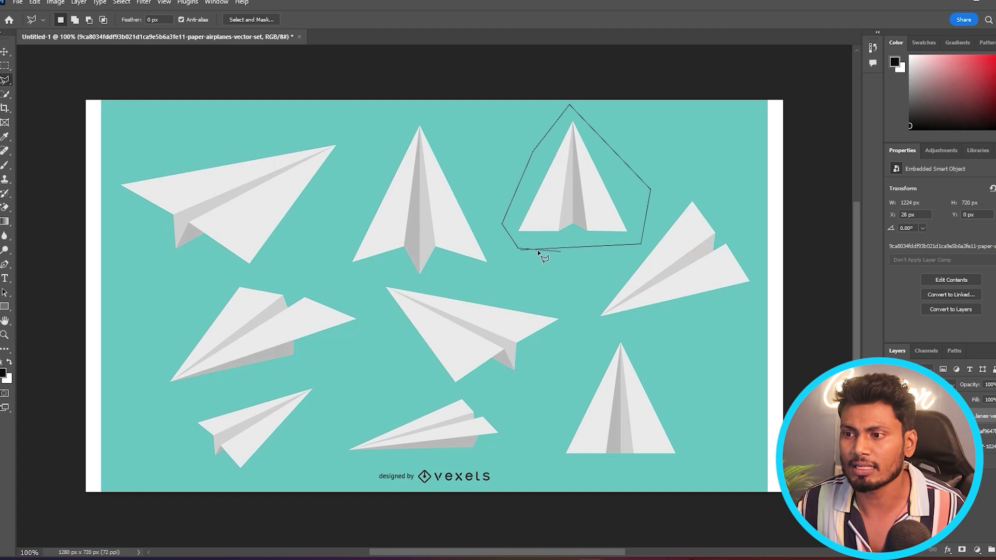
left_click(522, 251)
key("ctrl+j")
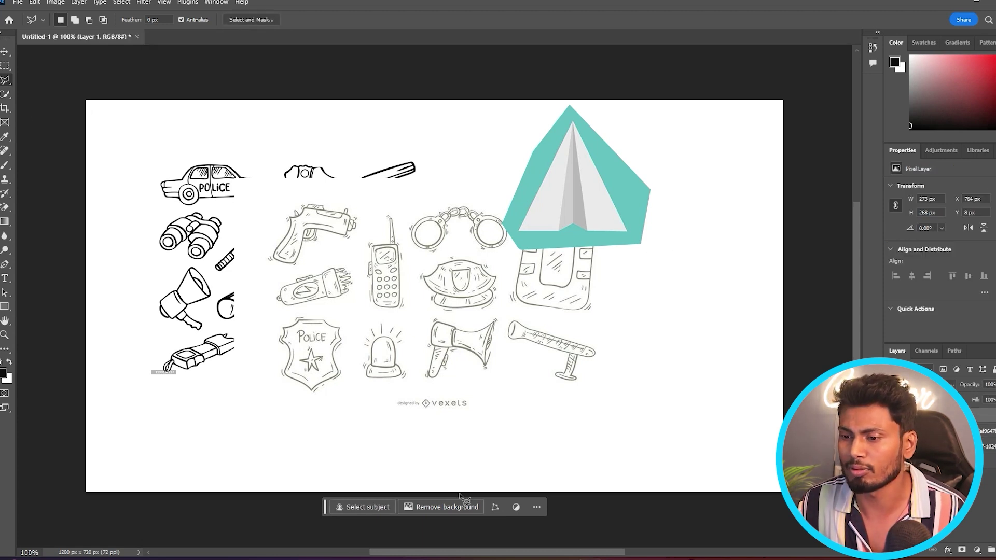
Try Remove Background on the plane layer, discarding its existing layer mask.
left_click(437, 508)
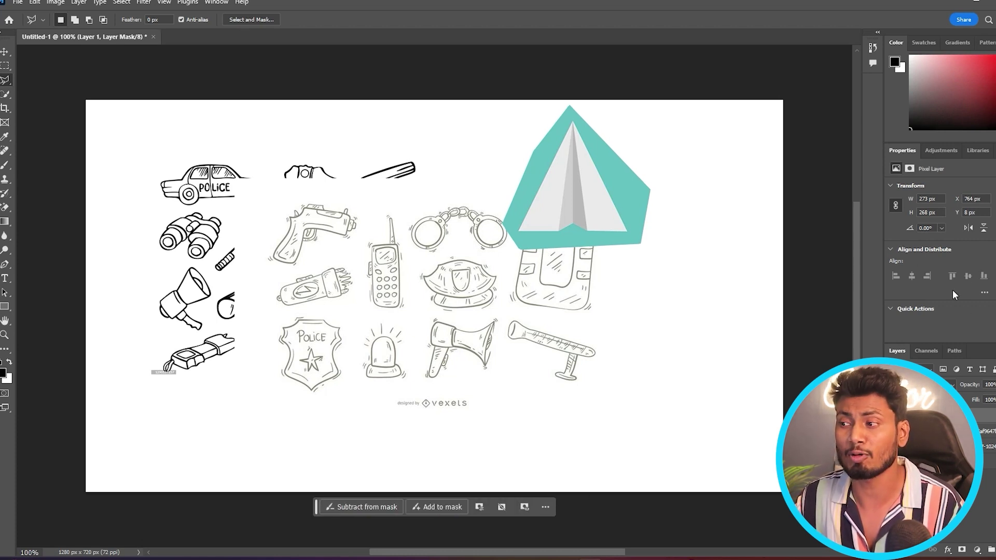
scroll(953, 289, "down", 1)
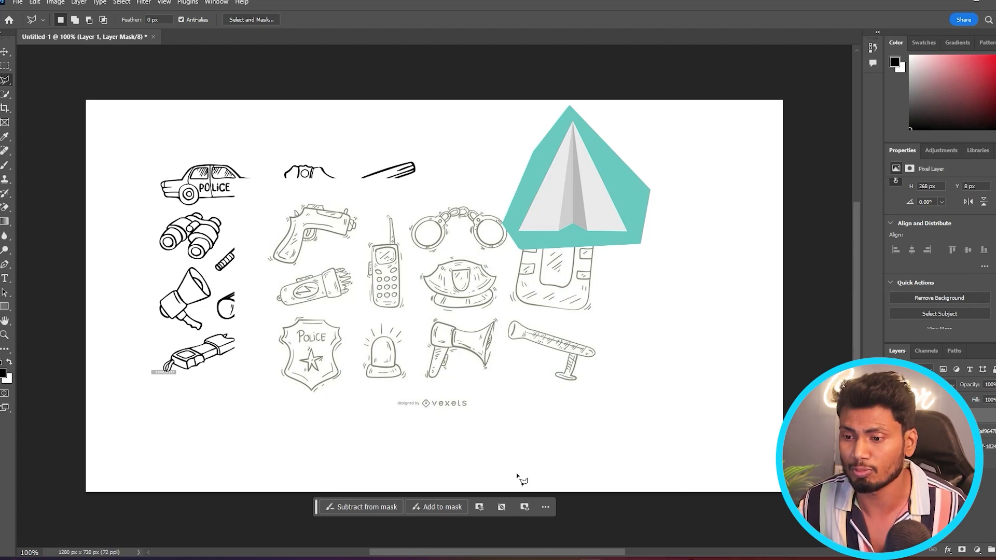
left_click(5, 52)
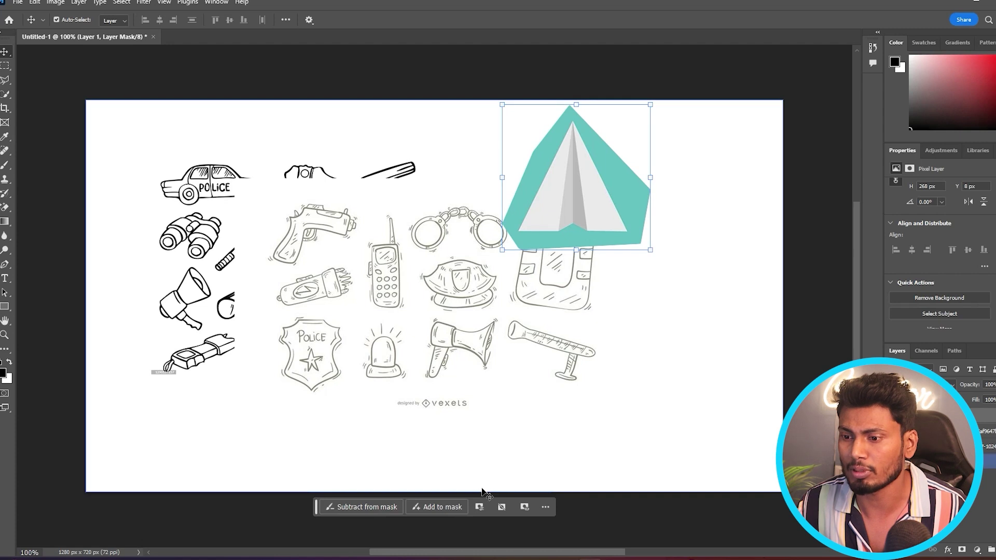
left_click(938, 298)
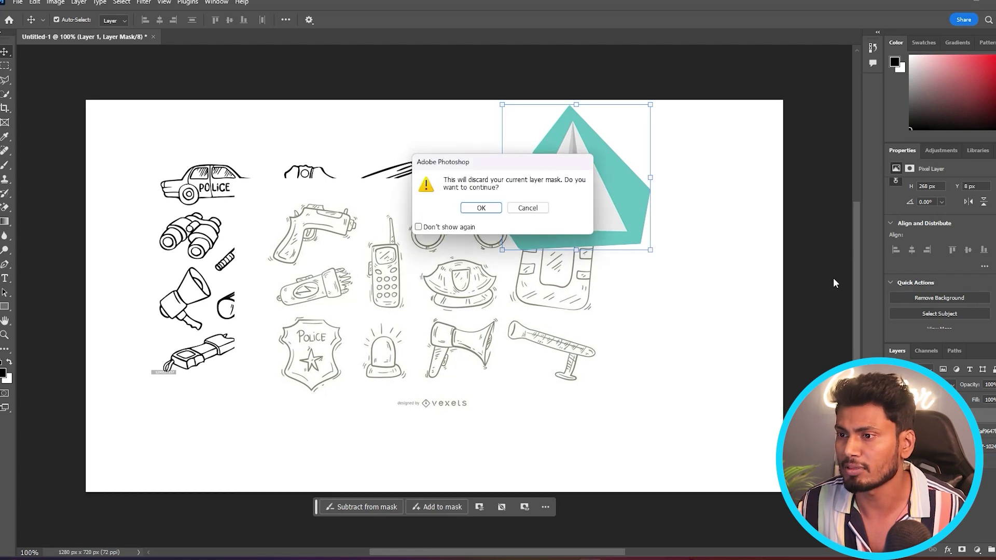
left_click(480, 208)
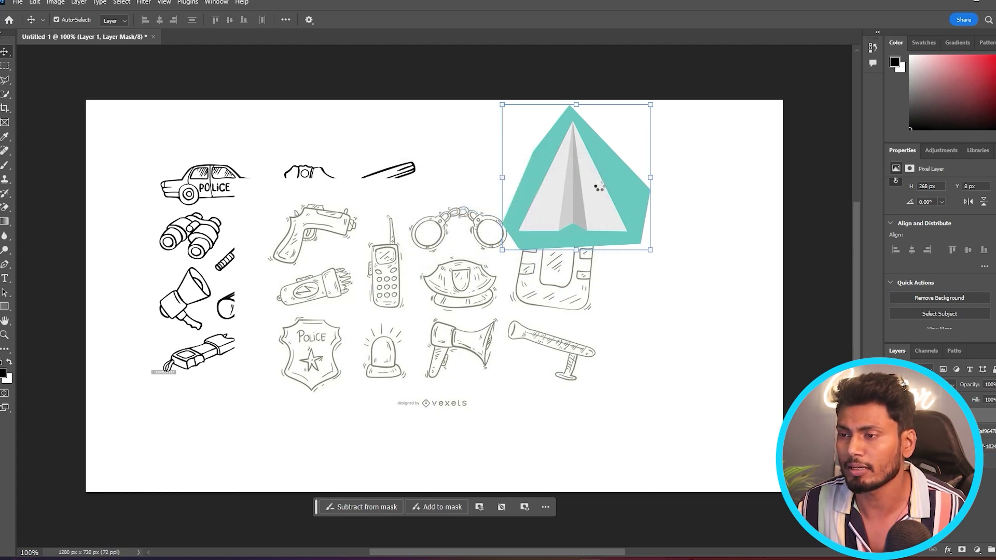
left_click(6, 208)
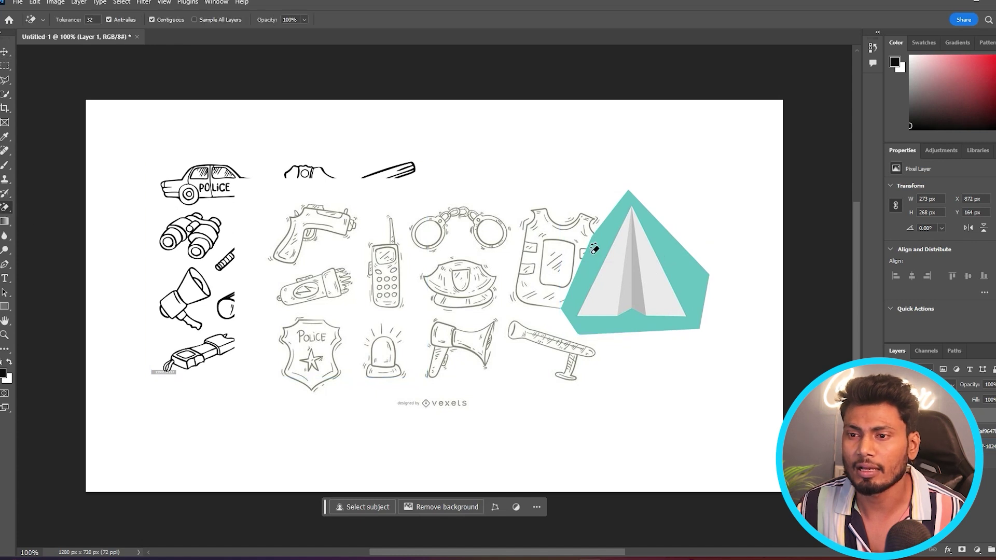
Delete the teal patch around the paper plane and move the plane to the upper right.
left_click(671, 243)
key("Delete")
key("v")
mouse_move(630, 263)
left_mouse_down()
mouse_move(670, 223)
mouse_move(668, 201)
left_mouse_up()
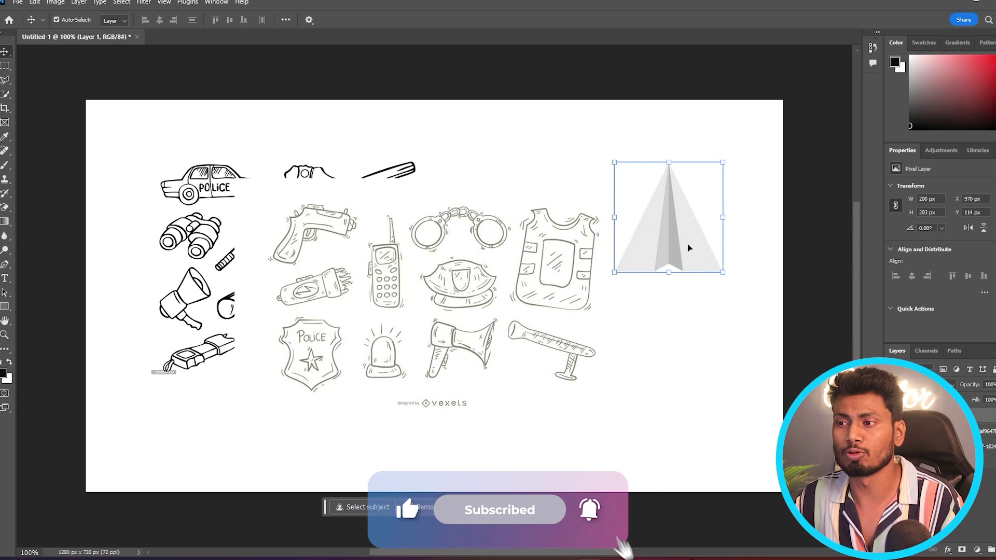
Move the grey vexels doodle image right over the black doodles, discarding an extra copy.
left_click_drag(465, 254, 561, 301)
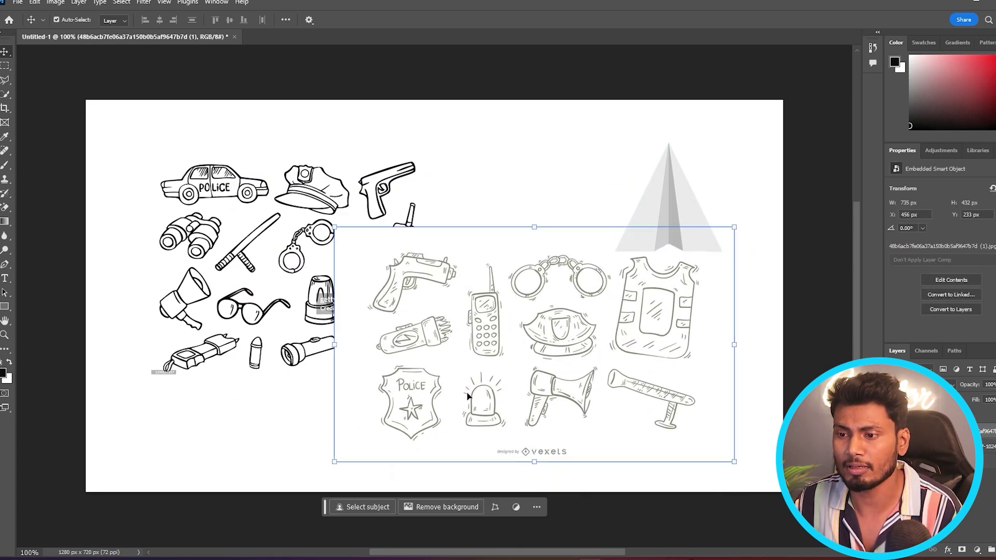
left_click_drag(402, 418, 531, 453)
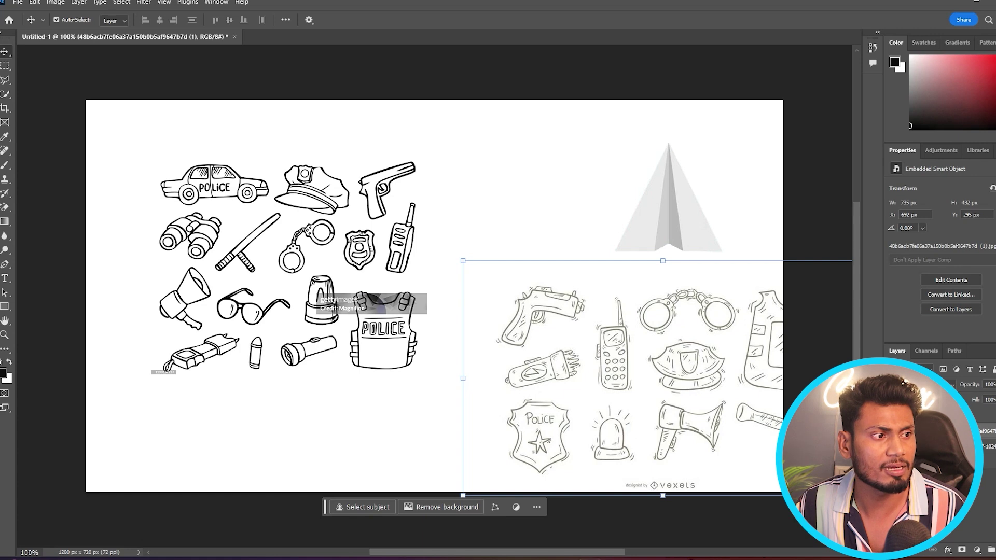
mouse_move(985, 254)
left_mouse_down()
mouse_move(395, 254)
mouse_move(237, 226)
left_mouse_up()
key("Return")
mouse_move(718, 372)
left_mouse_down()
mouse_move(537, 345)
mouse_move(641, 355)
left_mouse_up()
key("Delete")
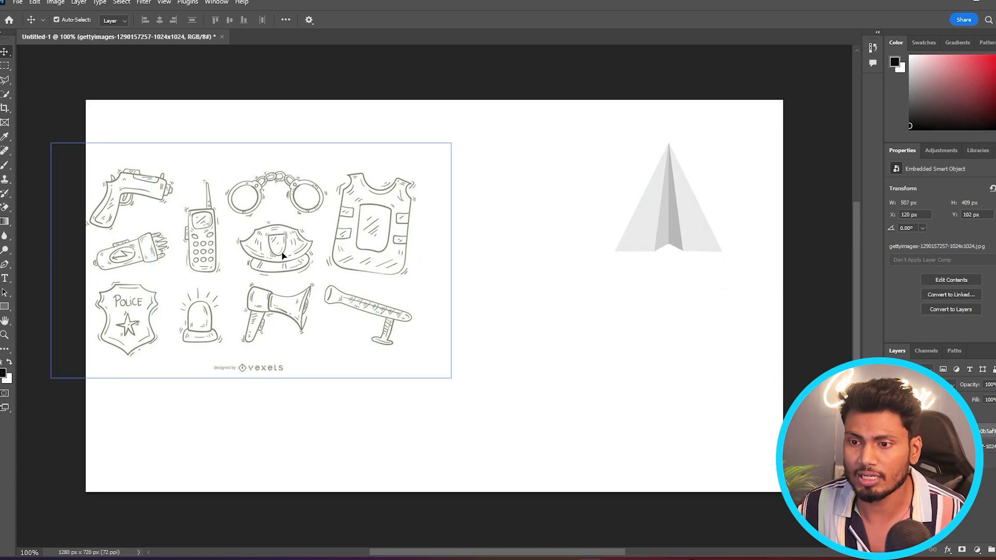
left_click_drag(283, 255, 549, 342)
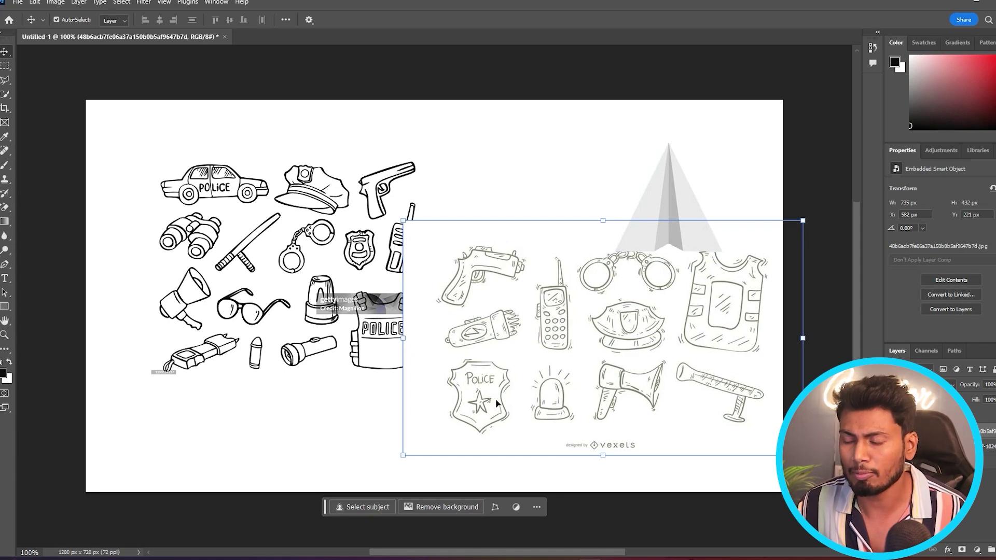
Rasterize the doodle sheet, copy the police badge to its own layer, and place it below the black doodles.
scroll(491, 400, "up", 3)
left_click(5, 66)
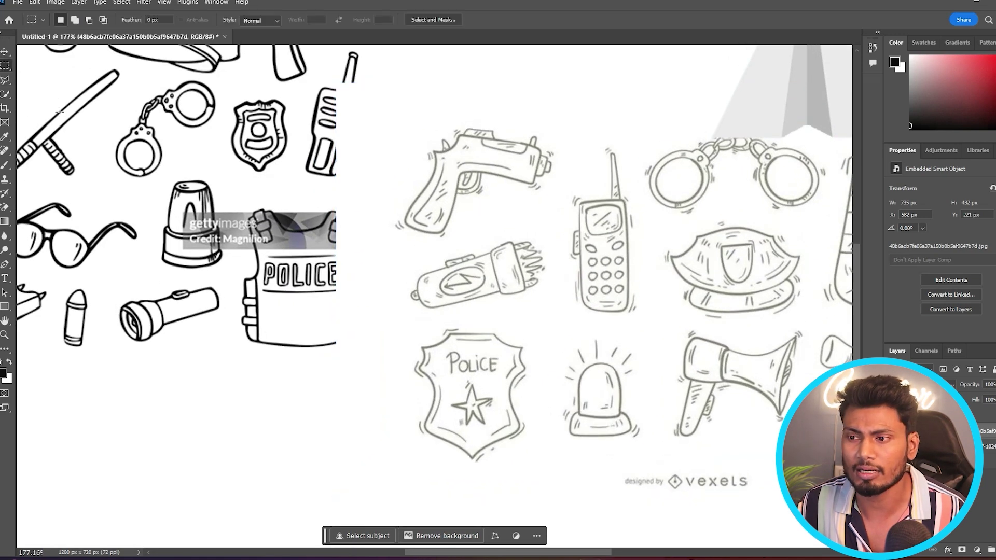
left_click_drag(395, 316, 545, 477)
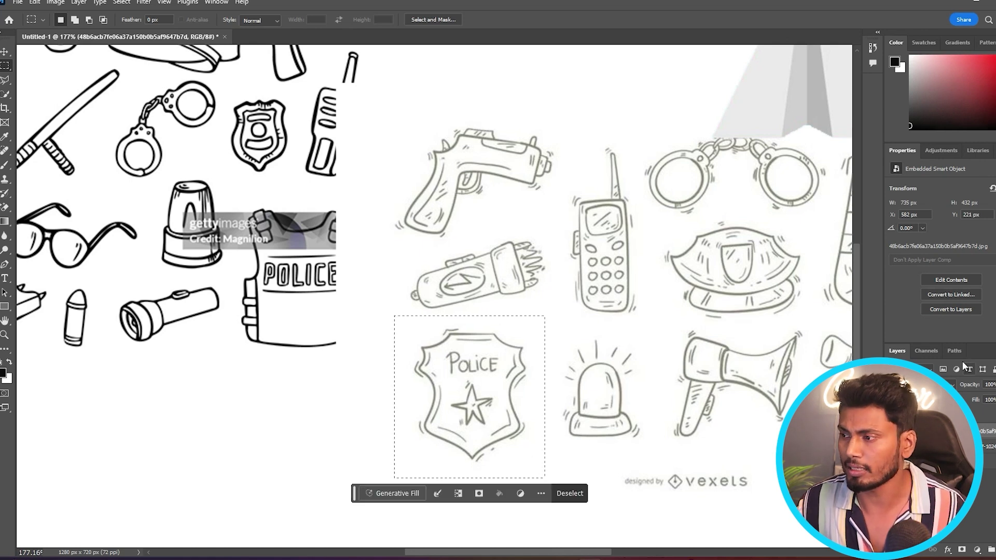
left_click(957, 309)
left_click(482, 208)
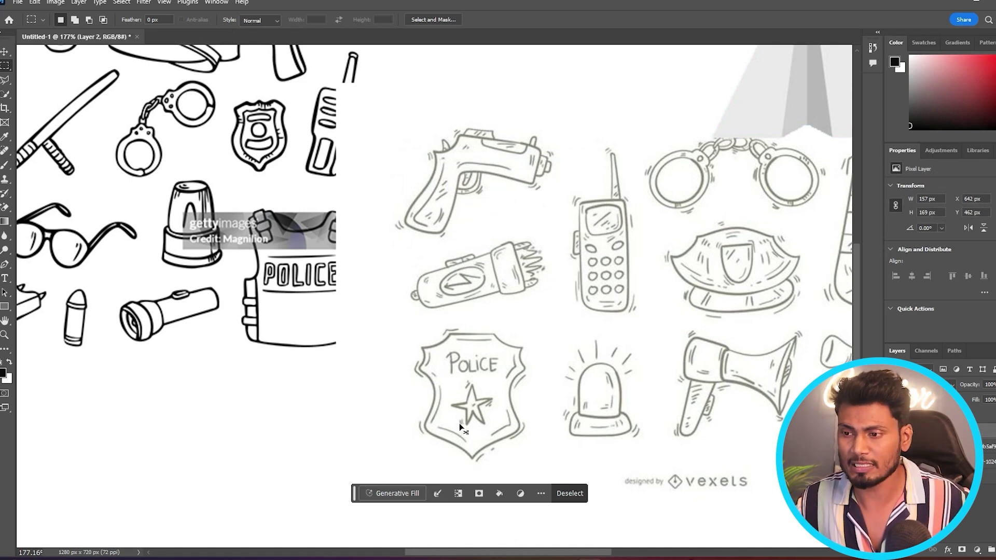
key("ctrl+j")
left_click(5, 51)
left_click_drag(511, 402, 208, 433)
left_click_drag(669, 371, 585, 357)
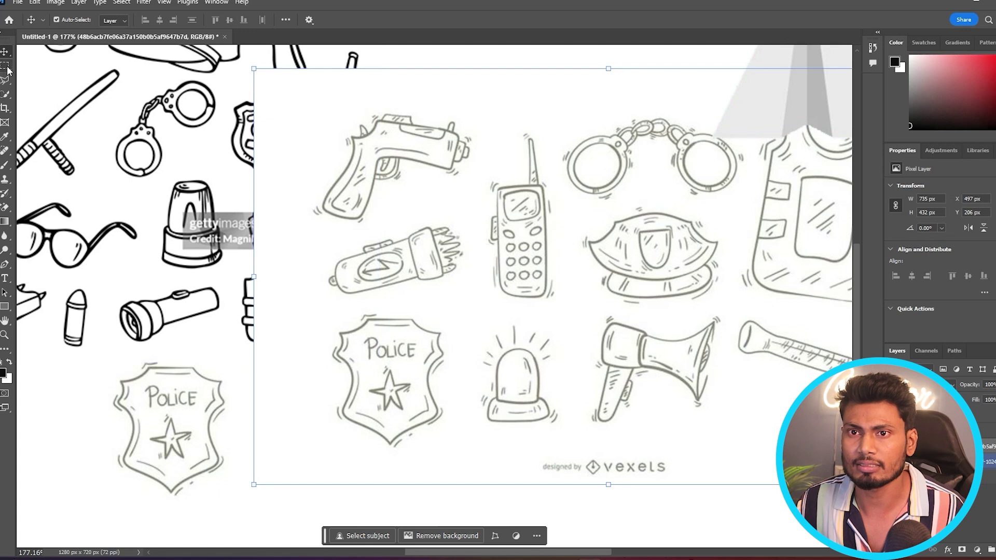
Copy the siren drawing to its own layer on the left and reposition the doodle sheets.
key("m")
left_click_drag(470, 315, 569, 433)
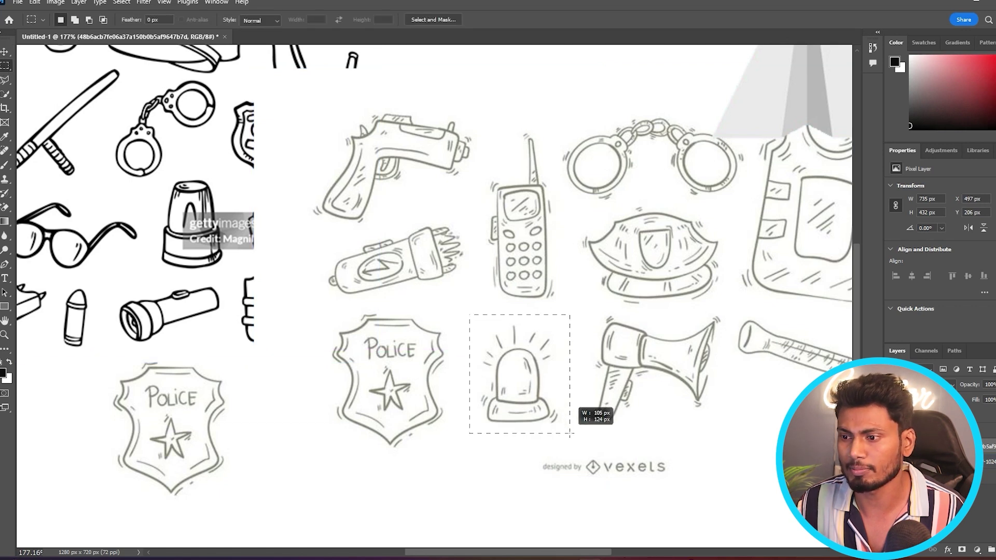
key("ctrl+j")
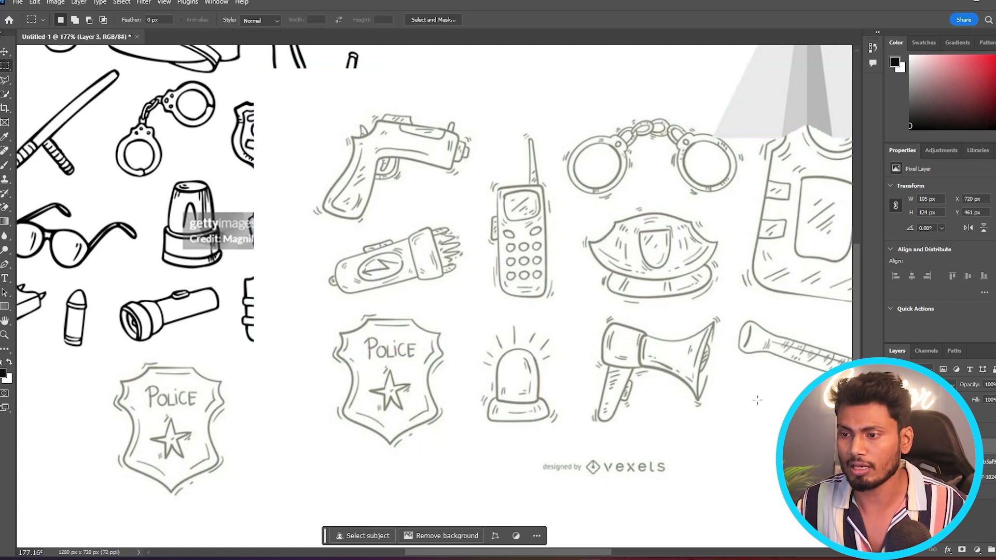
left_click(5, 51)
left_click_drag(519, 373, 118, 287)
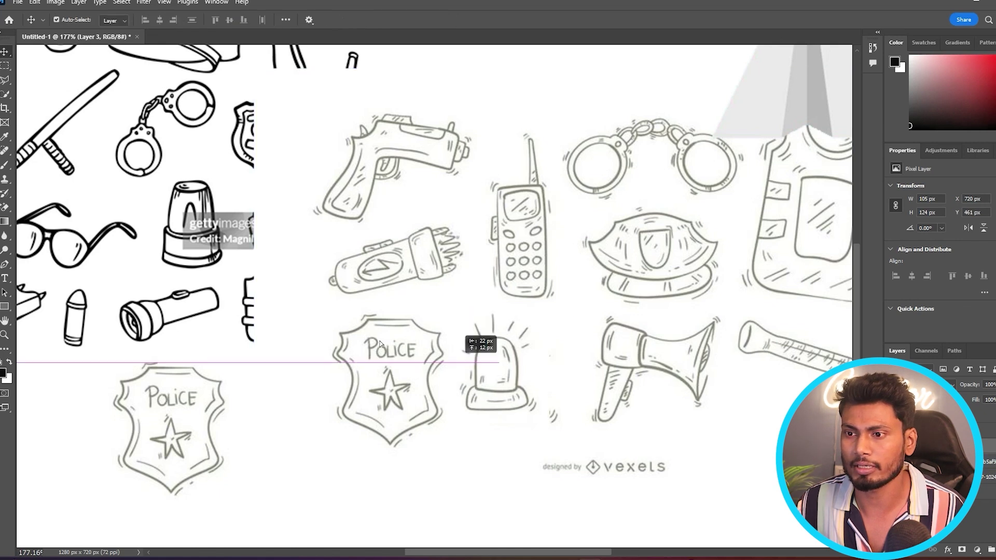
left_click_drag(681, 145, 526, 203)
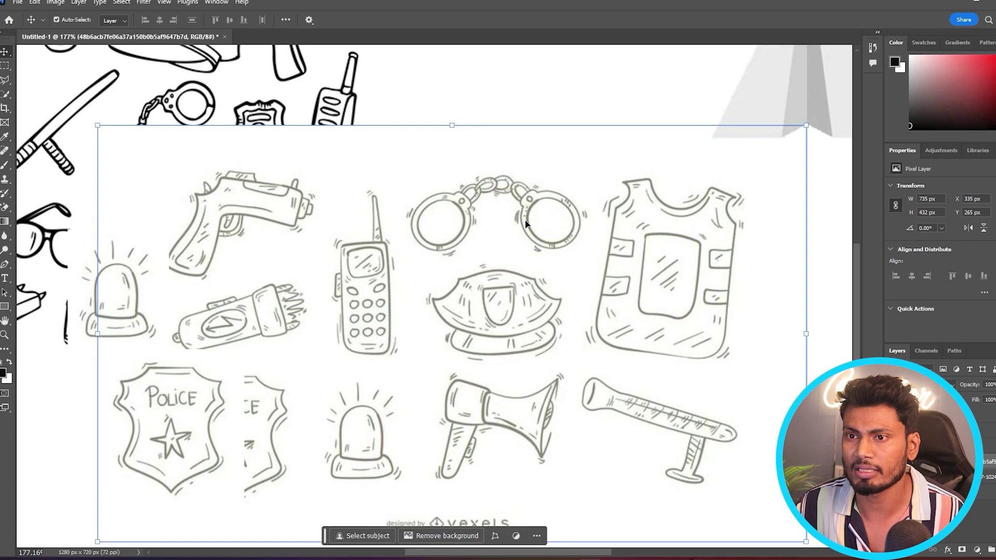
left_click_drag(525, 224, 575, 407)
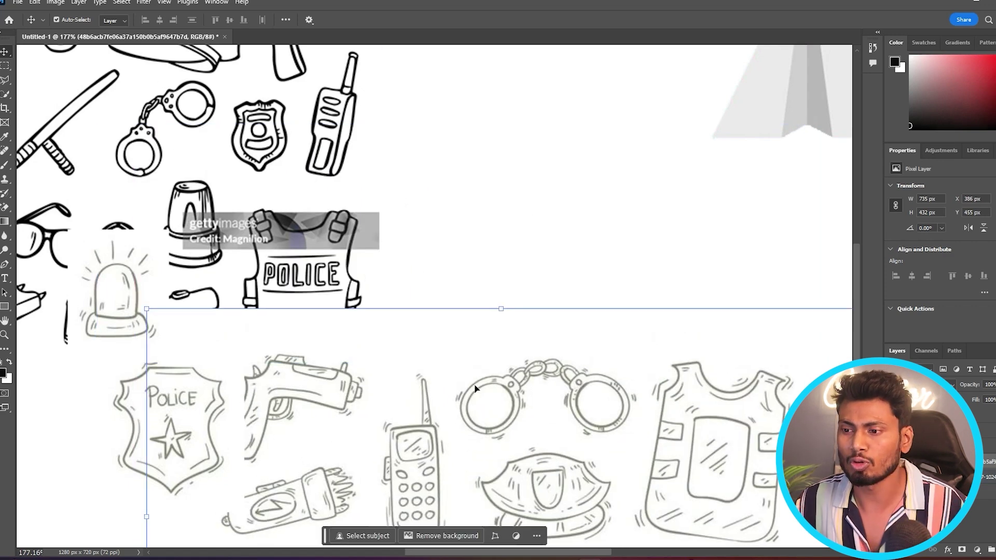
left_click_drag(518, 415, 491, 298)
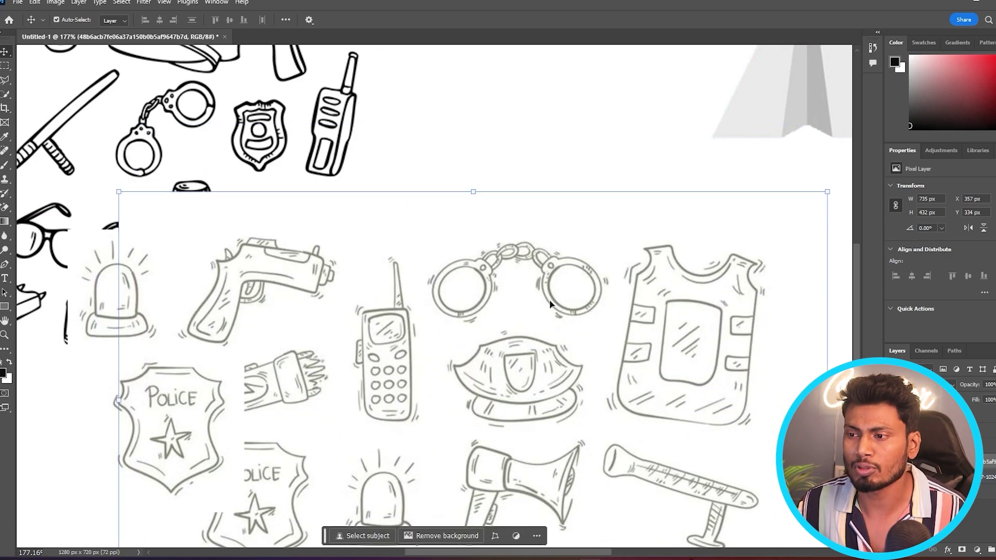
Copy the sketched handcuffs onto a new layer at the upper left, then gather four downloaded images.
left_click(4, 81)
left_click(424, 306)
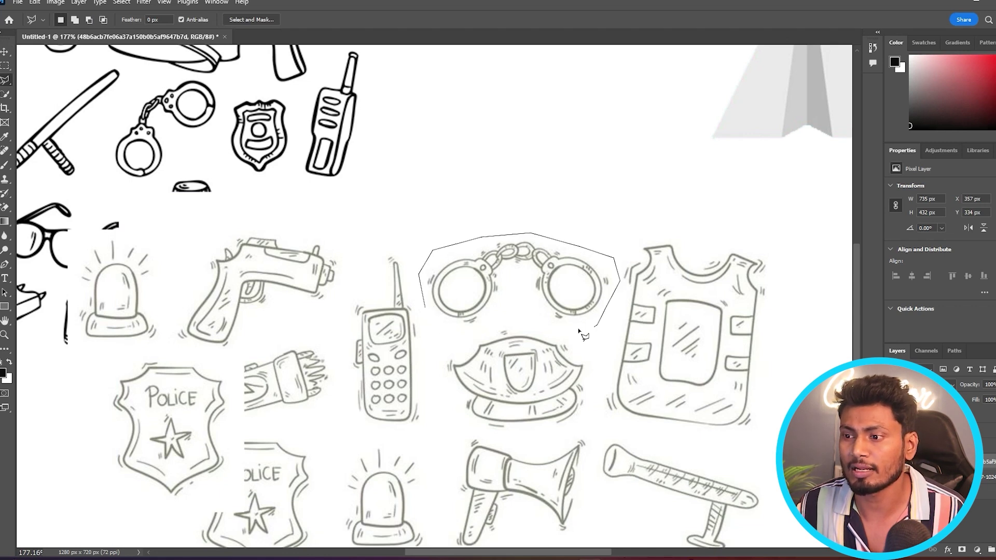
left_click(463, 335)
left_click(425, 307)
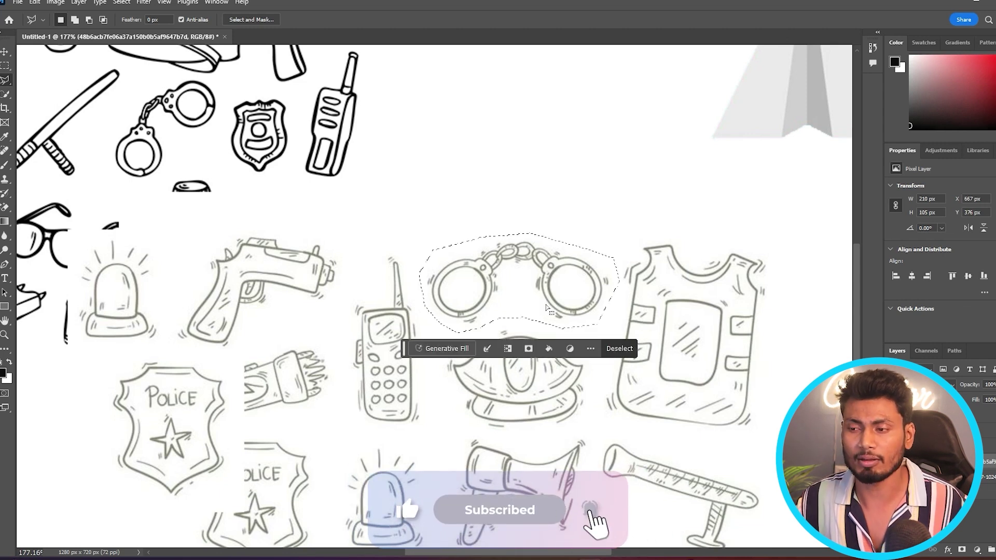
key("ctrl+j")
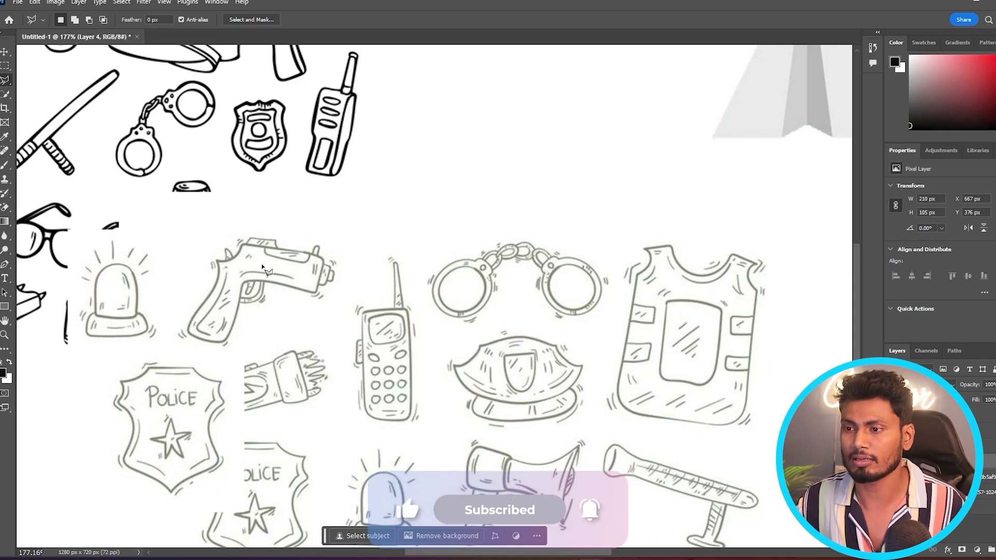
left_click(5, 51)
left_click_drag(518, 282, 185, 241)
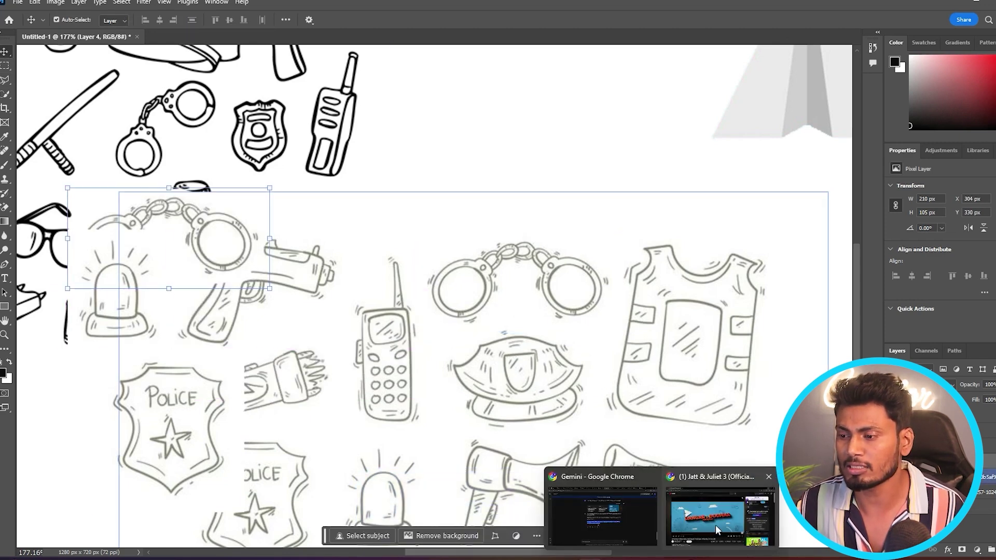
left_click(713, 482)
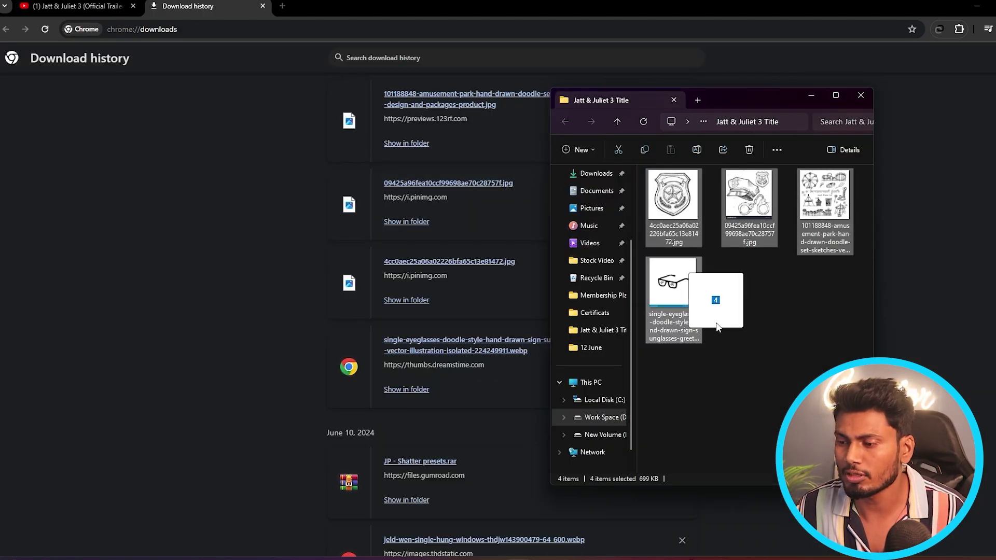
left_click_drag(718, 319, 739, 352)
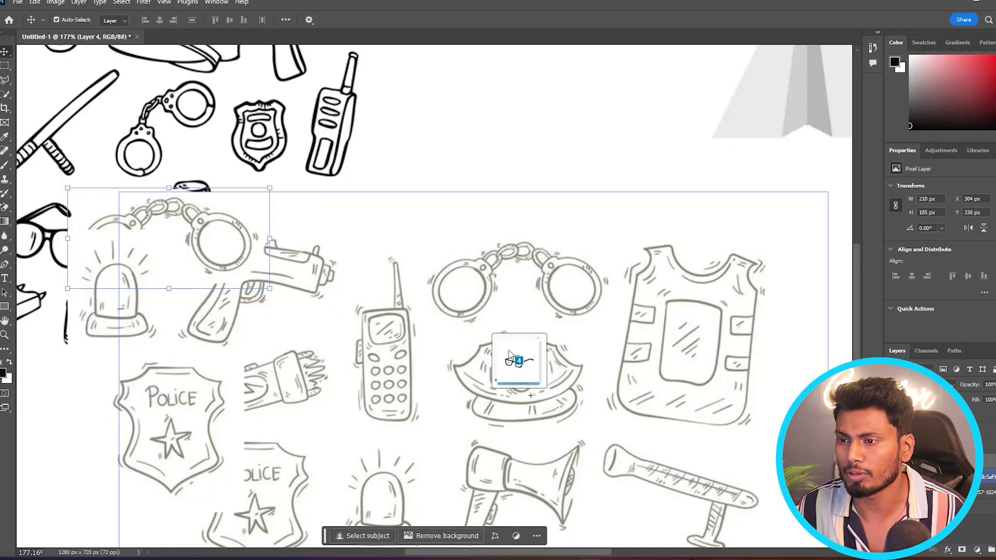
Place the glasses, police-hat and amusement-park doodles, then position the amusement park and hat.
left_click_drag(739, 353, 473, 267)
key("Return")
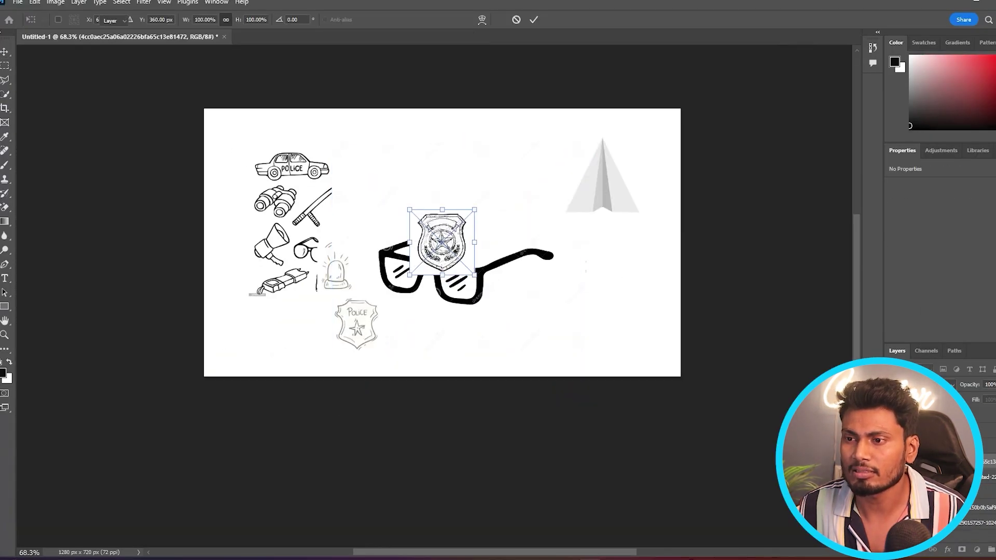
key("Return")
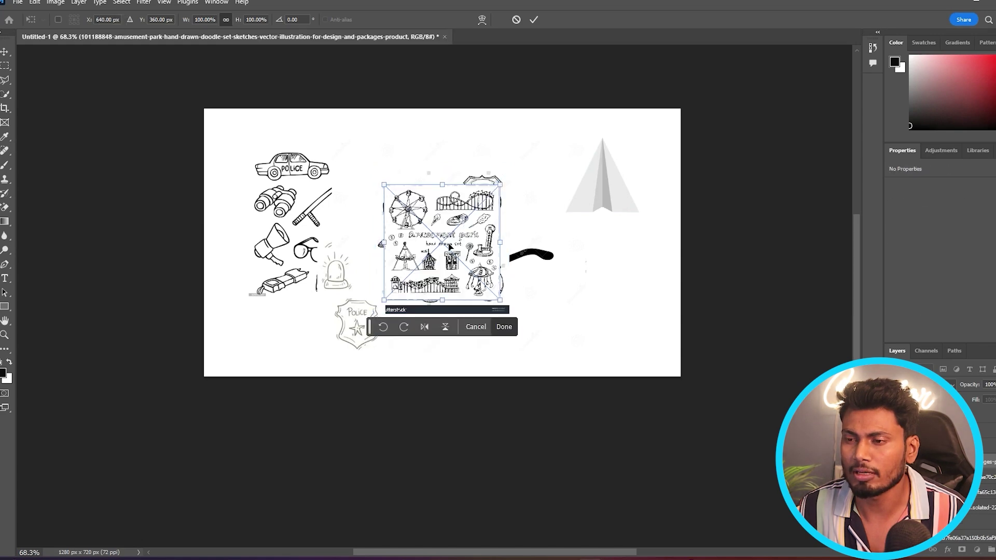
key("Return")
scroll(437, 260, "up", 2)
scroll(438, 259, "up", 3)
mouse_move(578, 346)
left_mouse_down()
mouse_move(680, 302)
mouse_move(744, 325)
left_mouse_up()
mouse_move(434, 200)
left_mouse_down()
mouse_move(234, 209)
mouse_move(517, 213)
mouse_move(474, 196)
left_mouse_up()
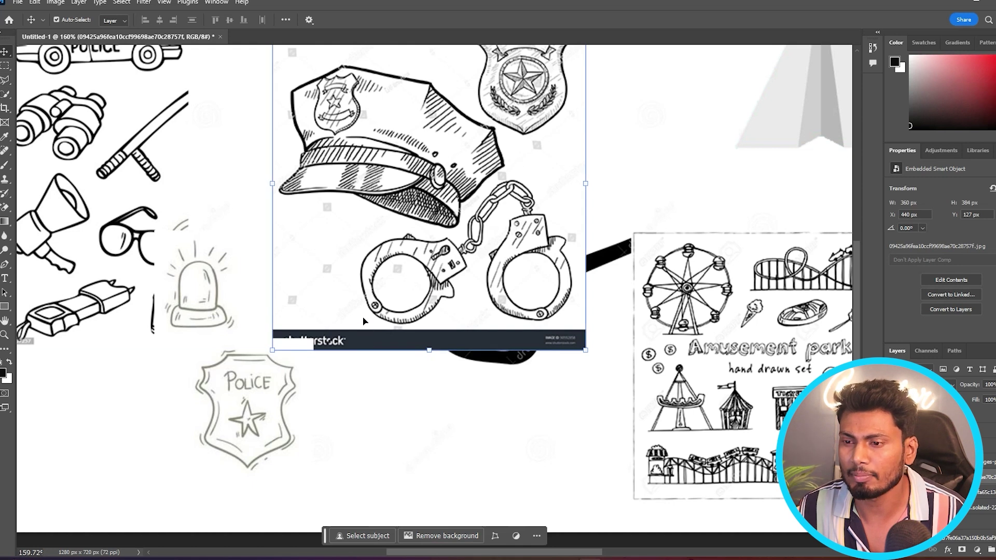
Show the guides and convert the police-hat smart object into a pixel layer.
key("ctrl+semicolon")
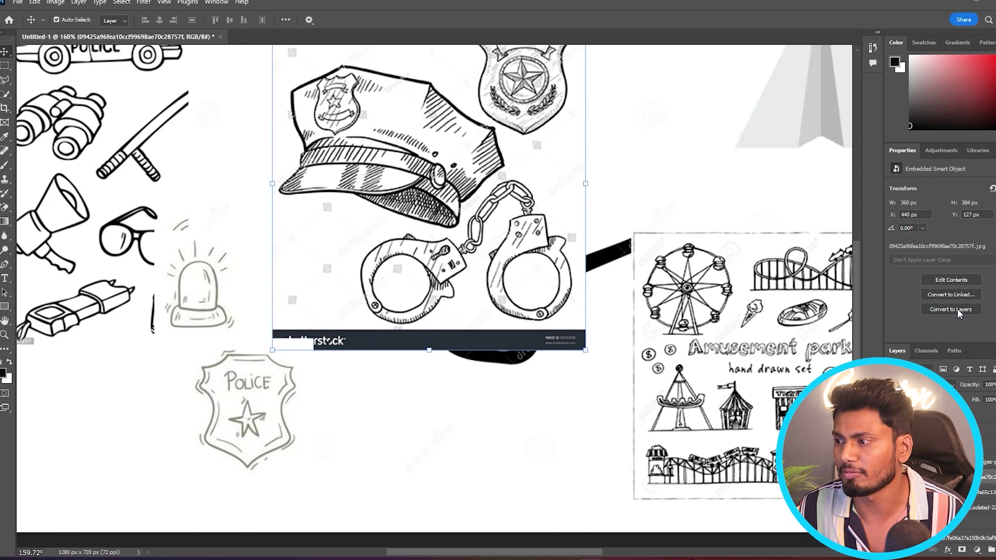
left_click(957, 310)
left_click(484, 208)
key("l")
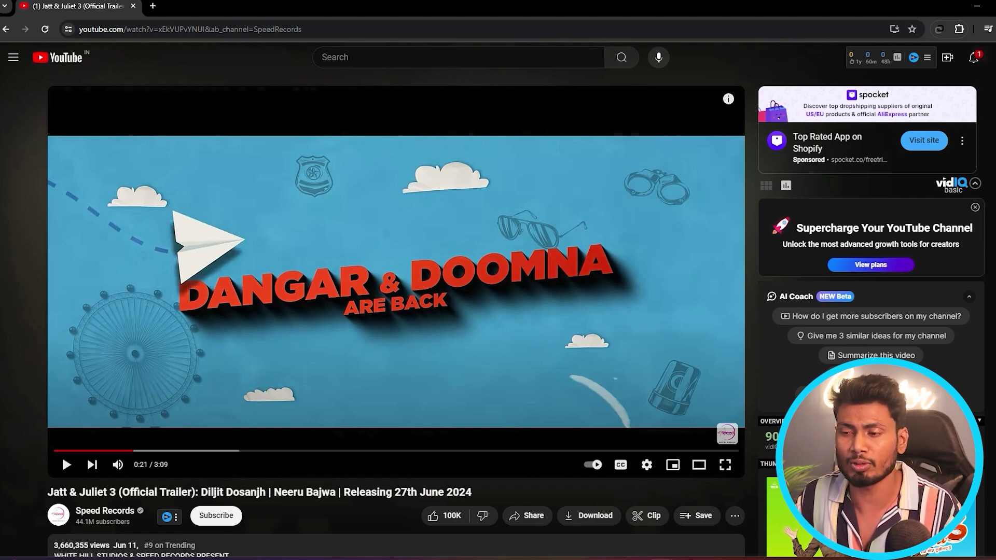
Place the pngwing clouds sheet onto the canvas.
left_click(977, 7)
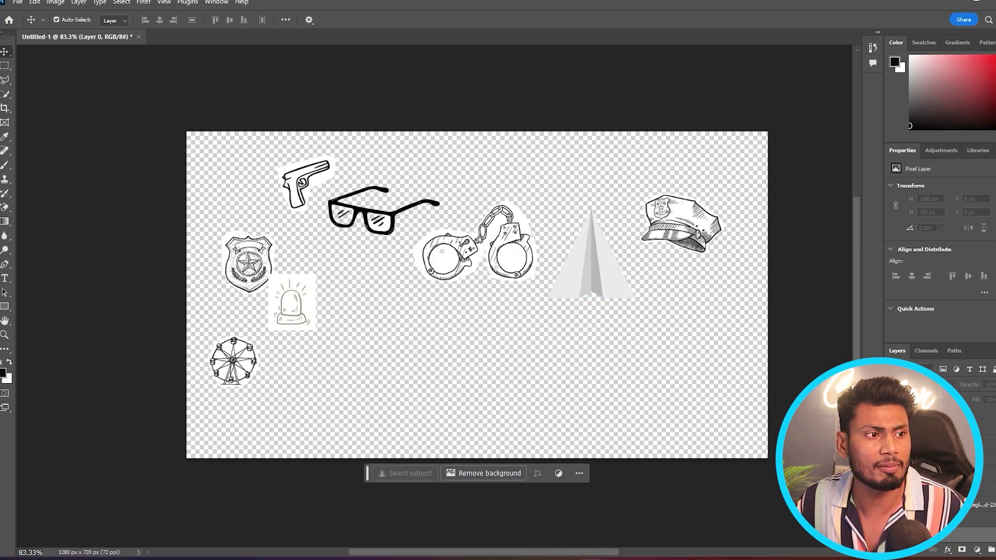
left_click_drag(321, 332, 483, 430)
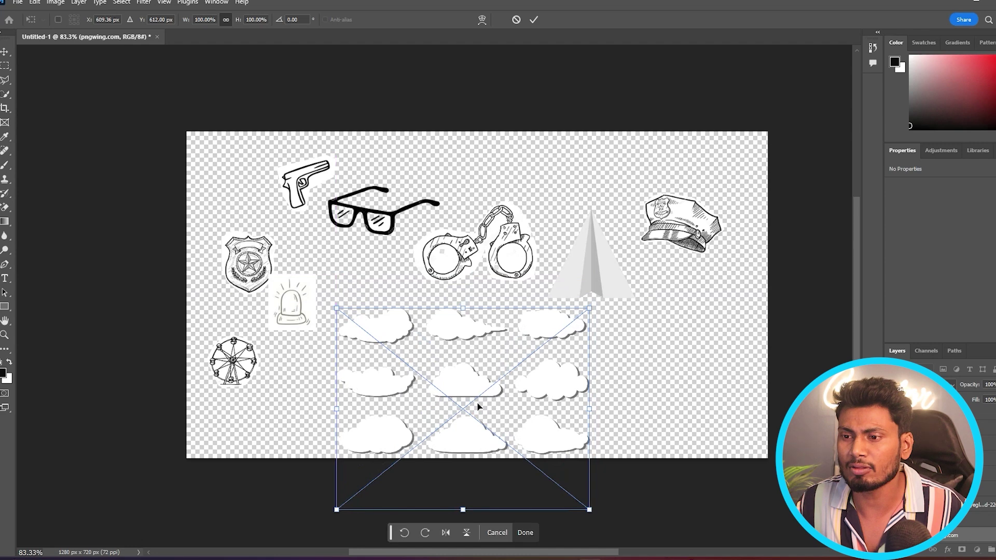
key("Return")
scroll(462, 387, "up", 5)
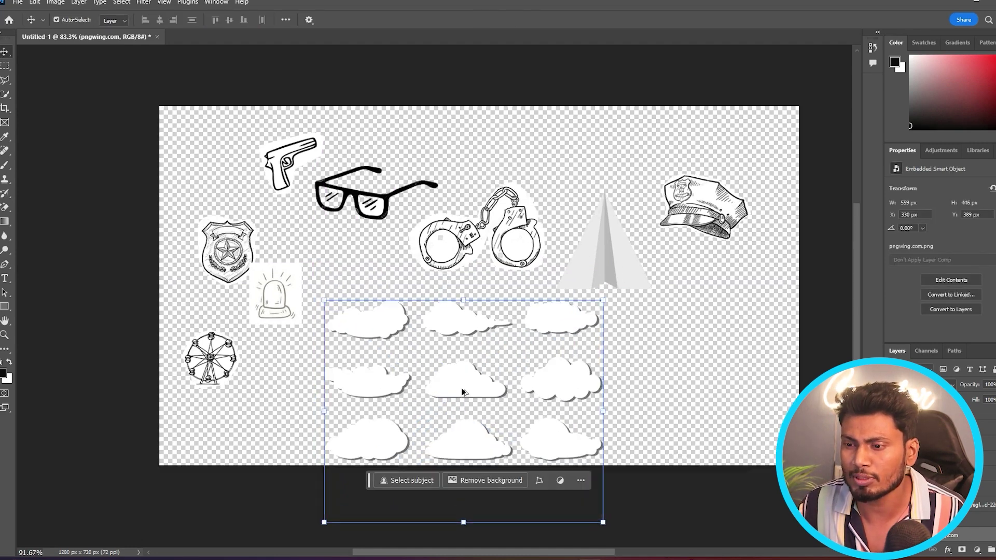
Cut the middle cloud onto its own layer and move it to the lower left.
key("l")
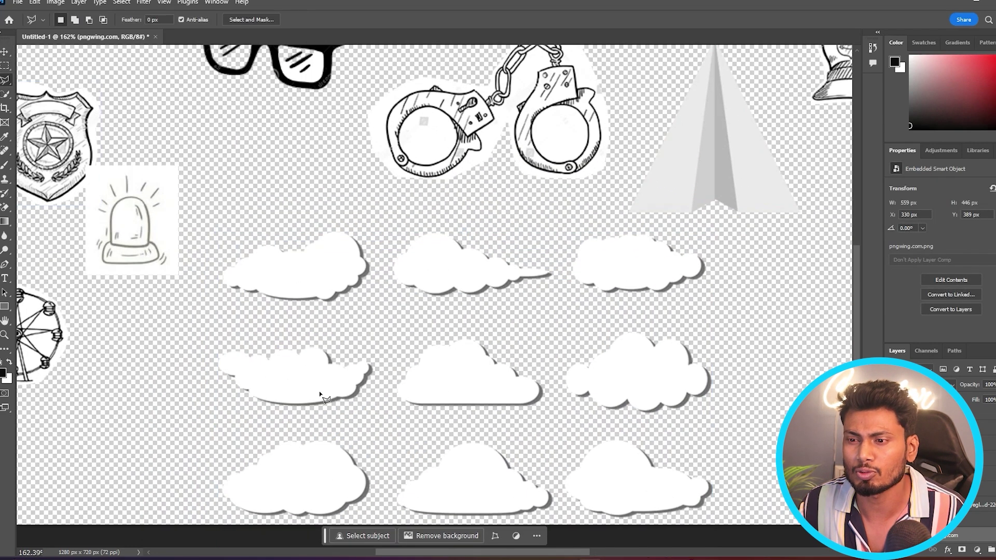
left_click(399, 423)
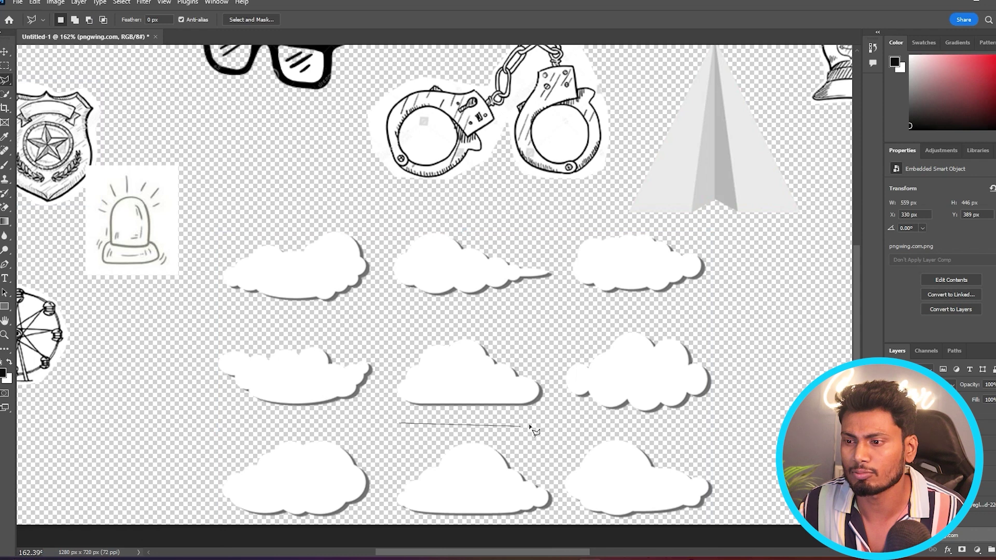
left_click(525, 344)
left_click(464, 328)
left_click(419, 328)
left_click(397, 361)
left_click(402, 424)
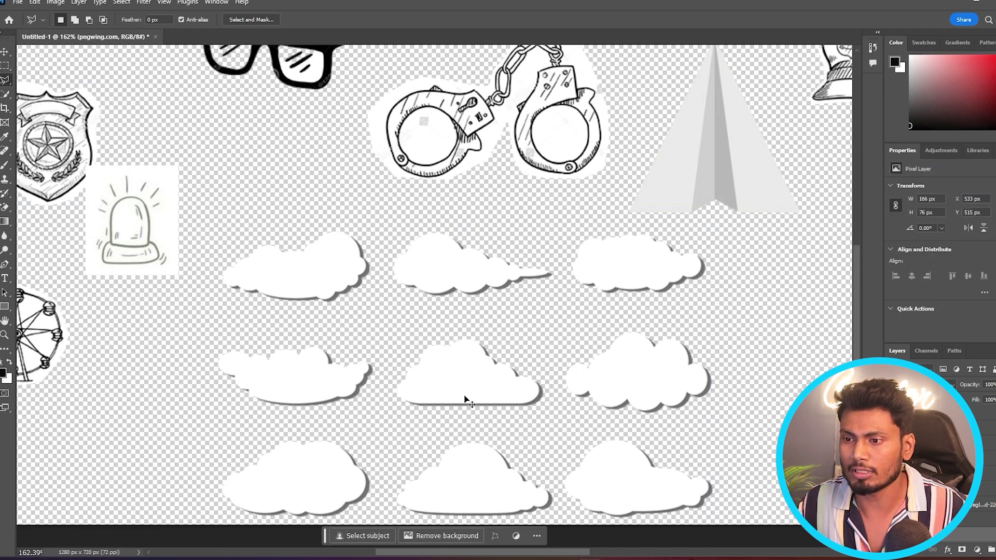
key("ctrl+j")
left_click(4, 52)
left_click_drag(449, 389, 138, 423)
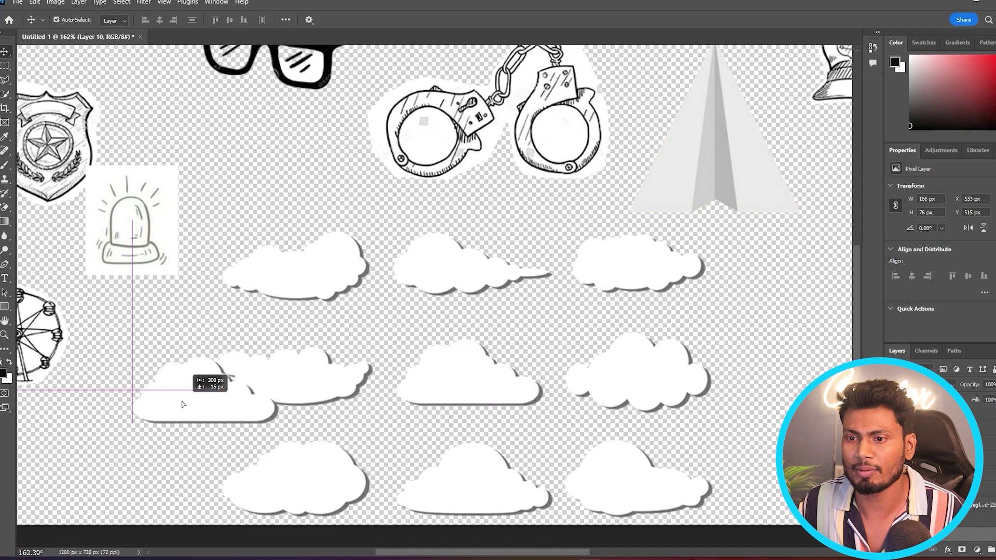
Shift the cloud sheet and another cloud up-right, and nudge the paper plane.
mouse_move(496, 474)
left_mouse_down()
mouse_move(512, 305)
mouse_move(473, 227)
left_mouse_up()
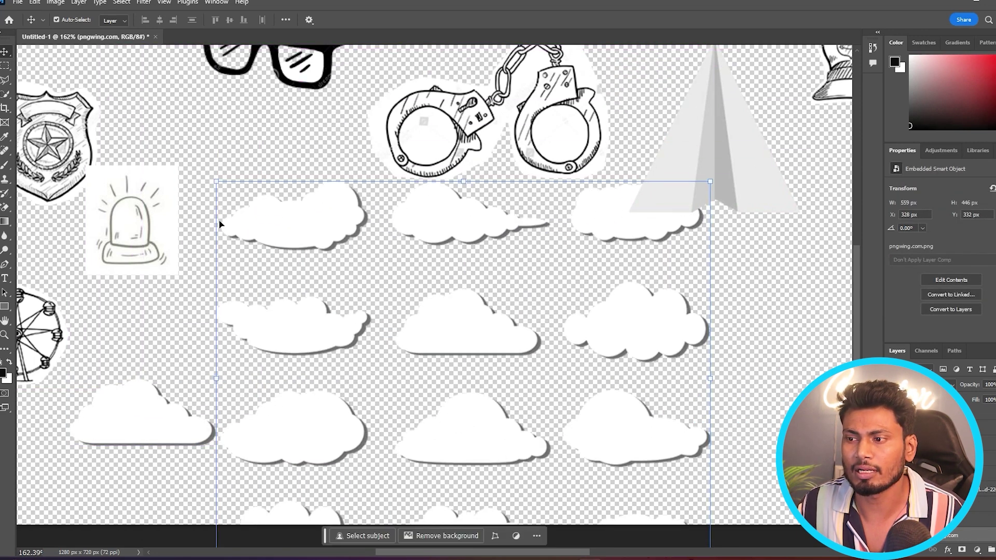
mouse_move(637, 321)
left_mouse_down()
mouse_move(749, 290)
mouse_move(750, 263)
left_mouse_up()
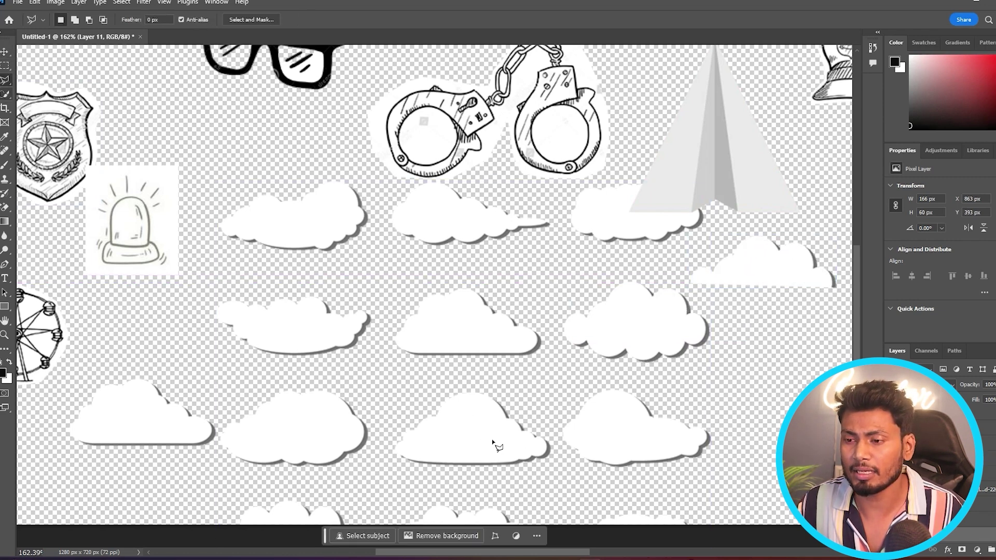
scroll(667, 293, "down", 3)
left_click_drag(650, 214, 672, 254)
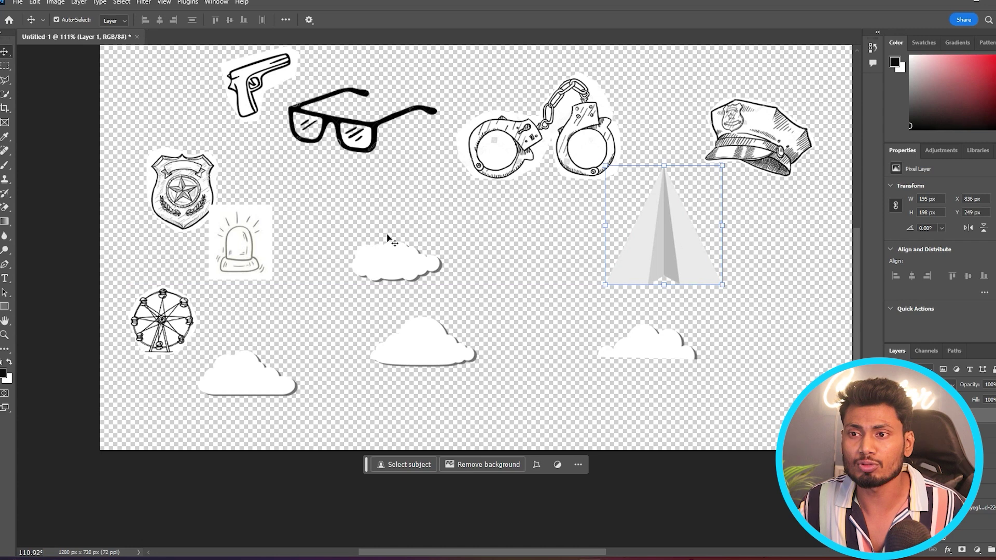
scroll(389, 240, "down", 2)
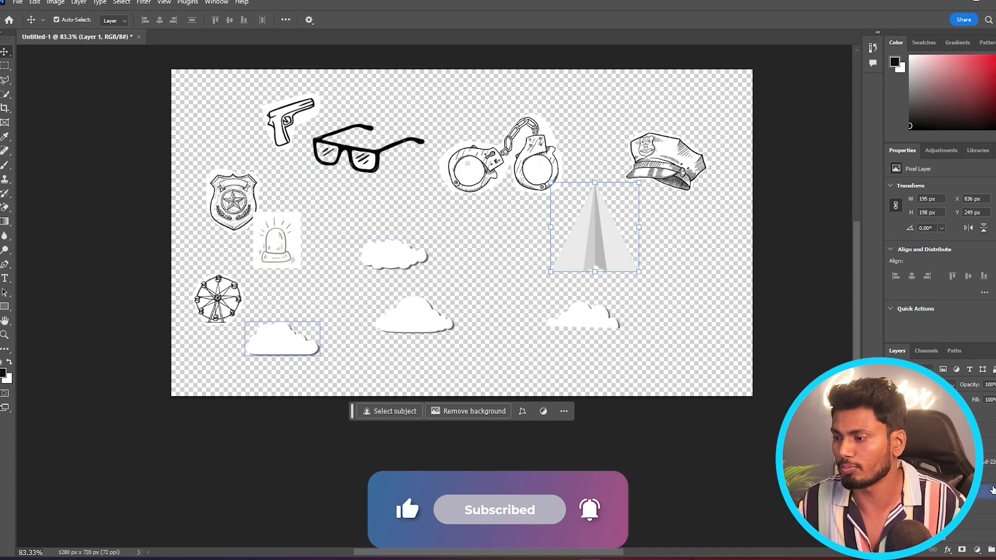
left_click(395, 254)
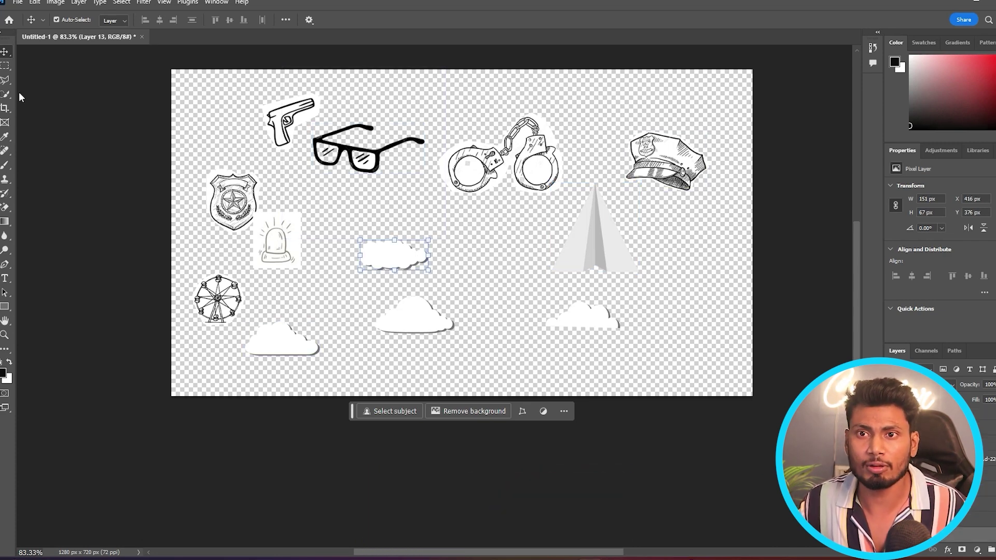
Save the document as Icons.psd, accepting Maximize Compatibility, and go to After Effects.
key("ctrl+s")
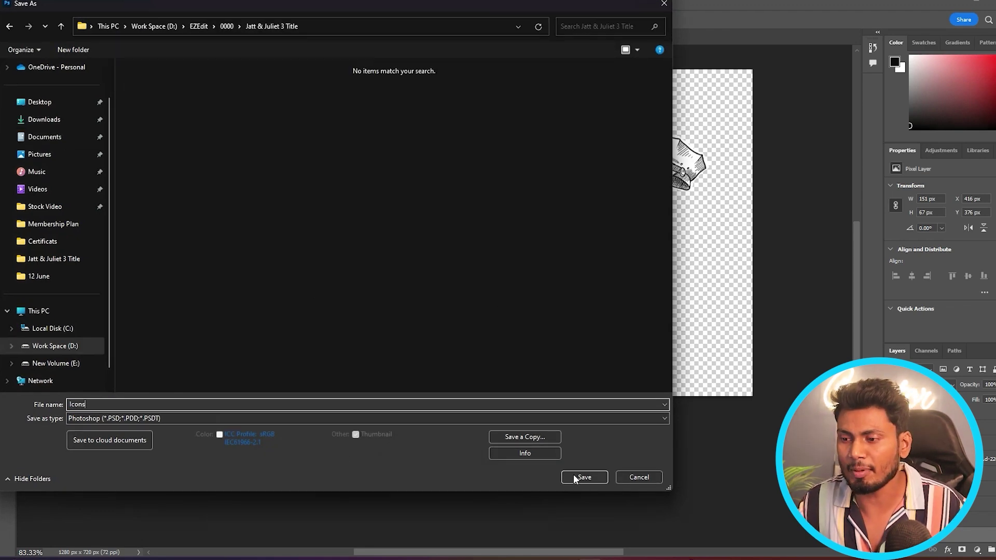
left_click(573, 476)
left_click(633, 157)
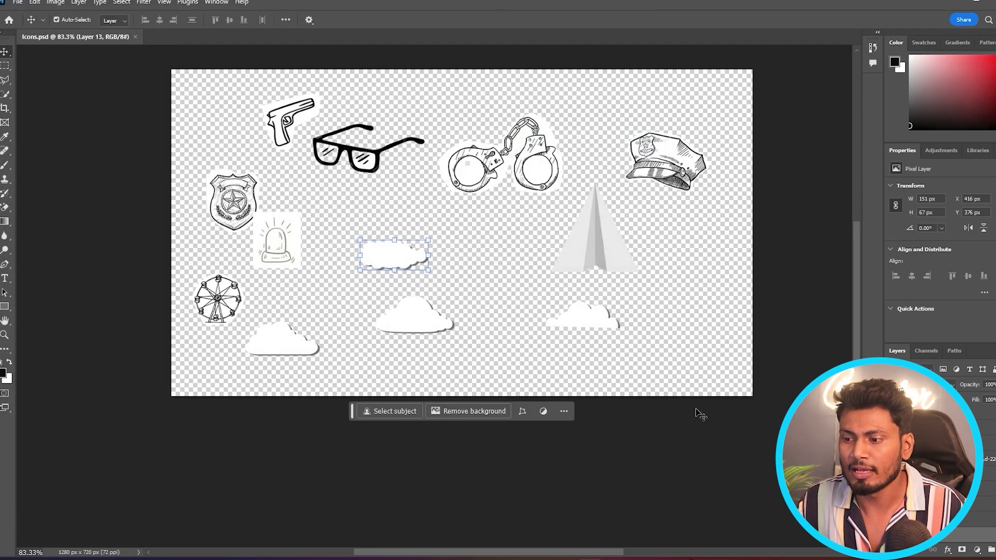
left_click(590, 554)
Import Icons.psd from the Jatt & Juliet 3 Title folder as a composition retaining layer sizes.
double_click(103, 222)
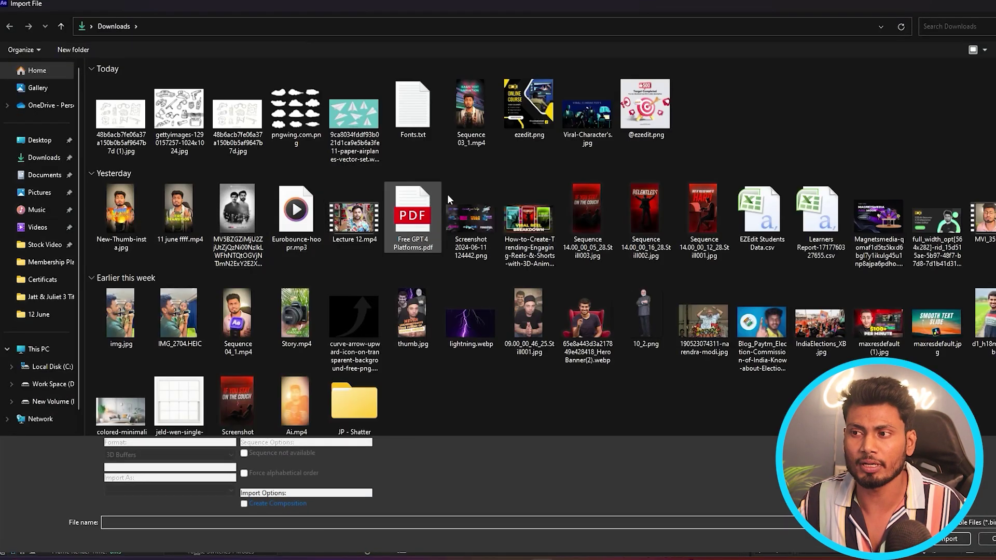
left_click(39, 314)
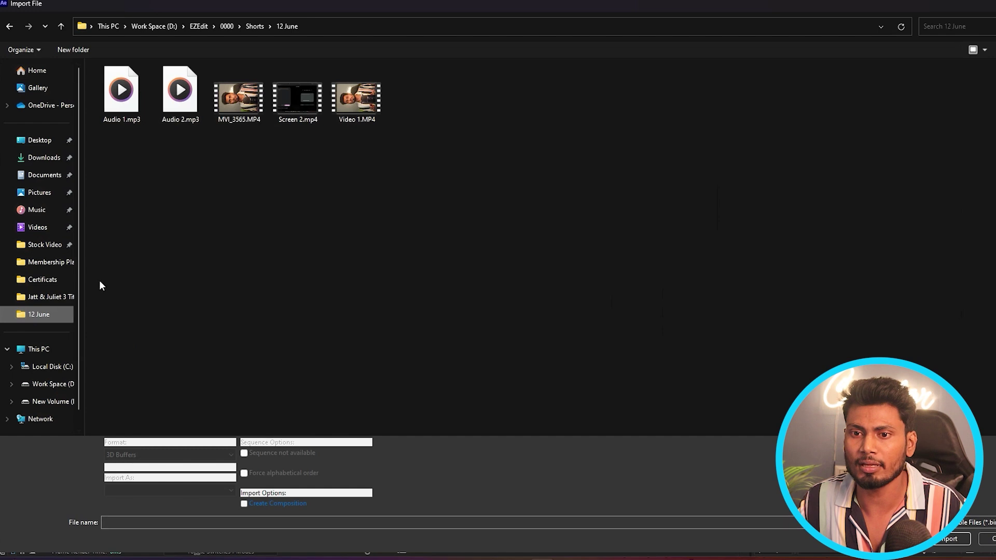
left_click(48, 297)
left_click(161, 497)
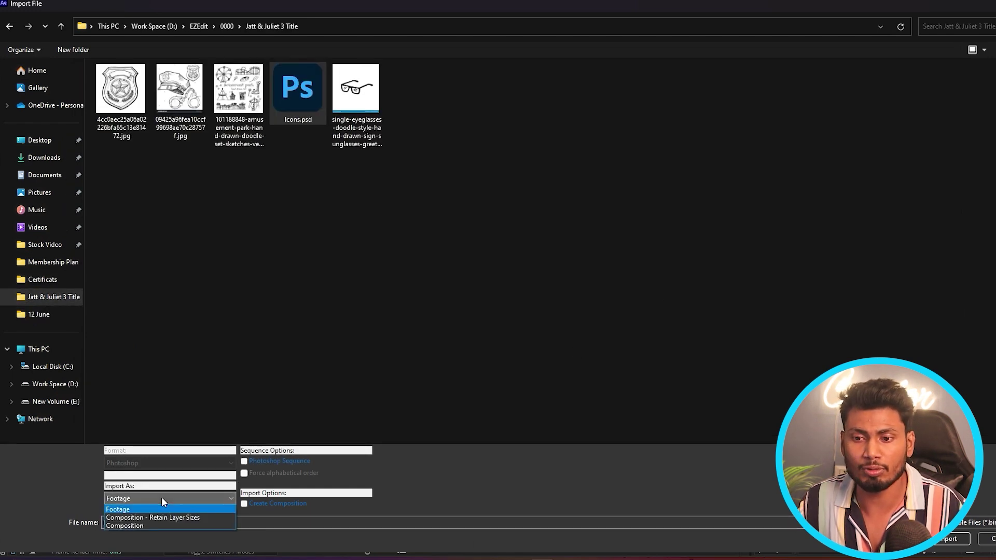
left_click(159, 518)
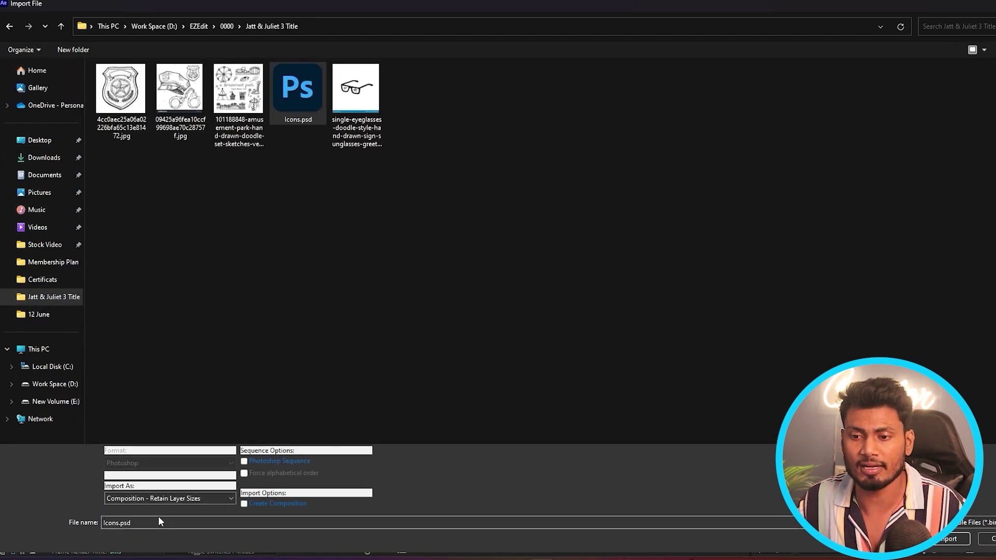
left_click(940, 540)
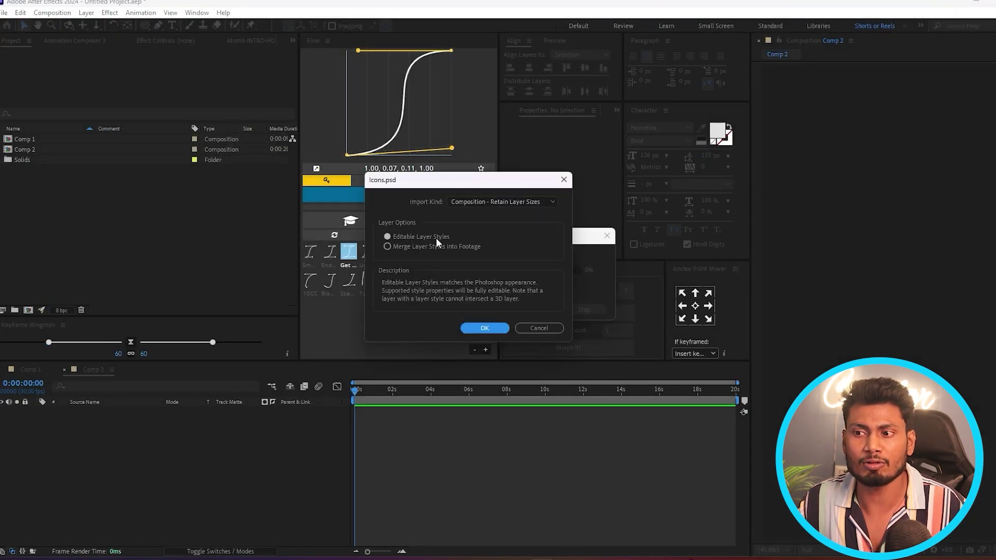
left_click(489, 328)
Open the Icons comp, return to Comp 2, and switch to a compact workspace.
double_click(26, 159)
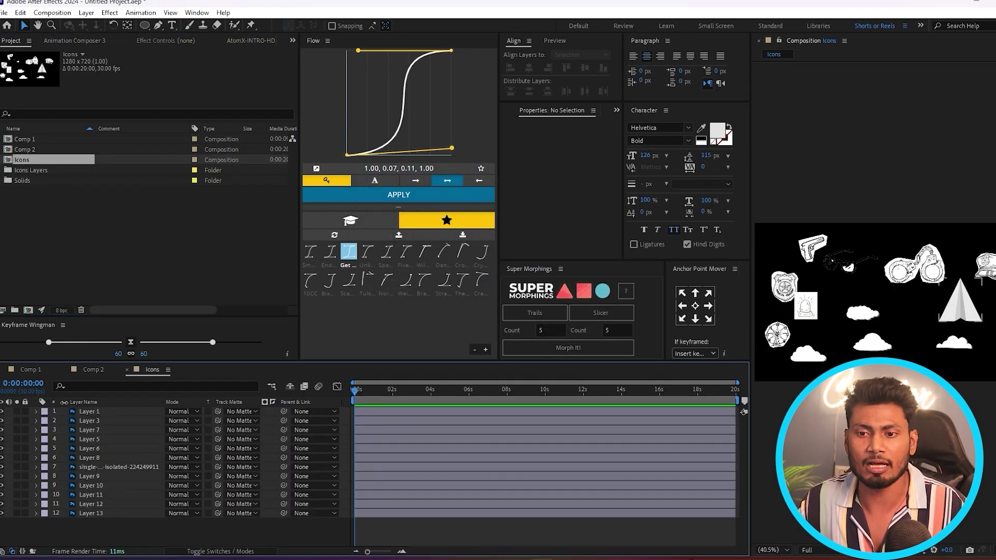
left_click(81, 370)
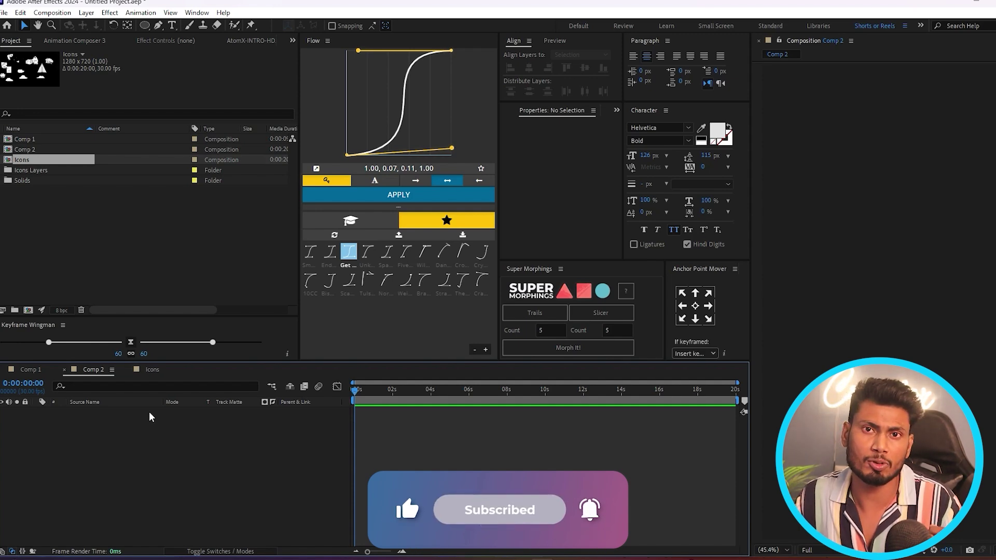
left_click(716, 25)
Set the Icons composition to the 1920x1080 Social Media Landscape HD preset.
left_click(52, 13)
left_click(83, 42)
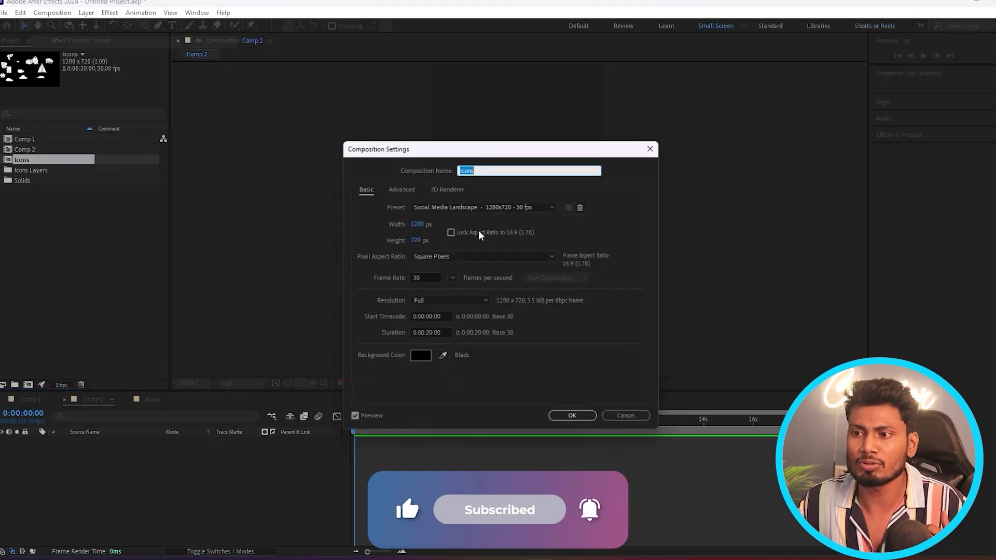
left_click(493, 206)
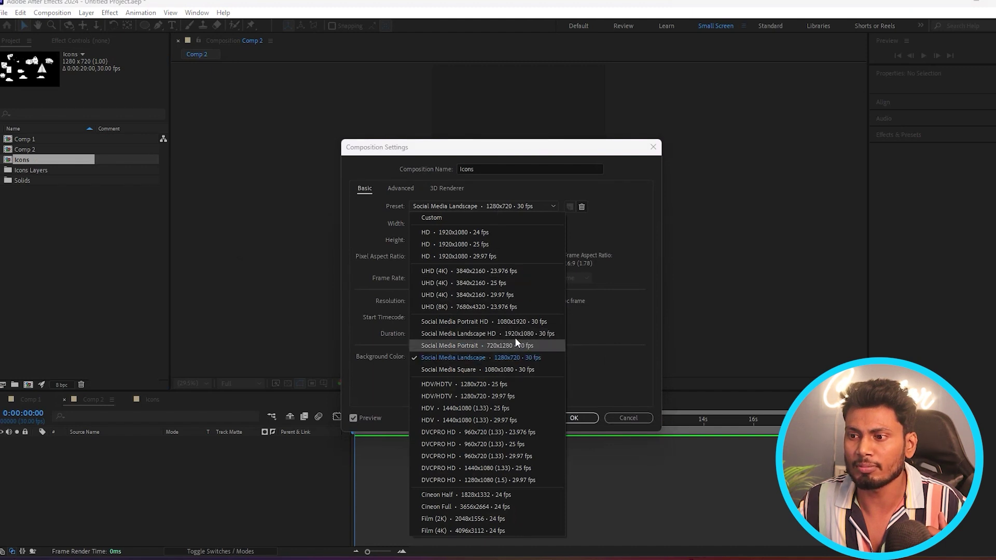
left_click(531, 333)
key("Return")
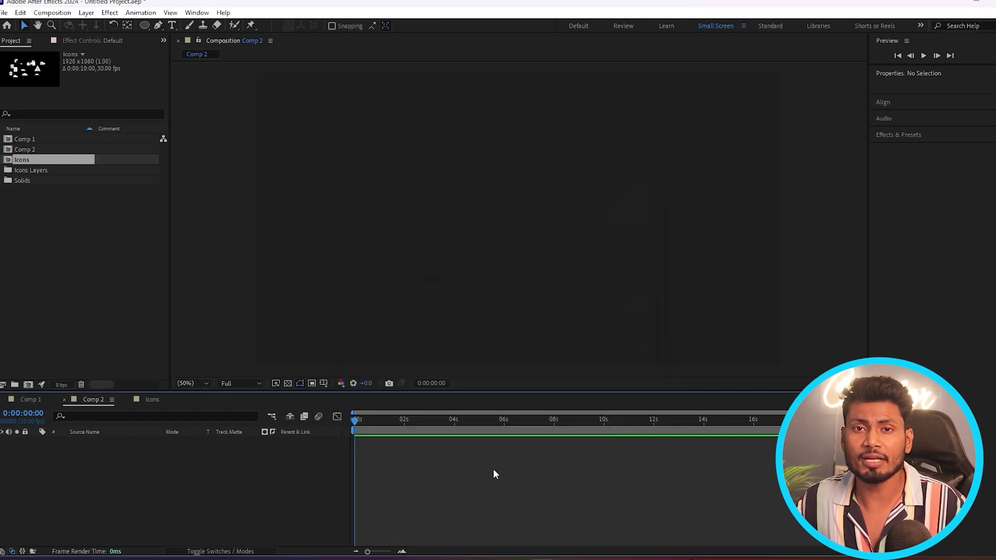
Add a full-frame, fully saturated royal blue solid layer to Comp 2.
right_click(157, 494)
mouse_move(193, 355)
left_click(321, 379)
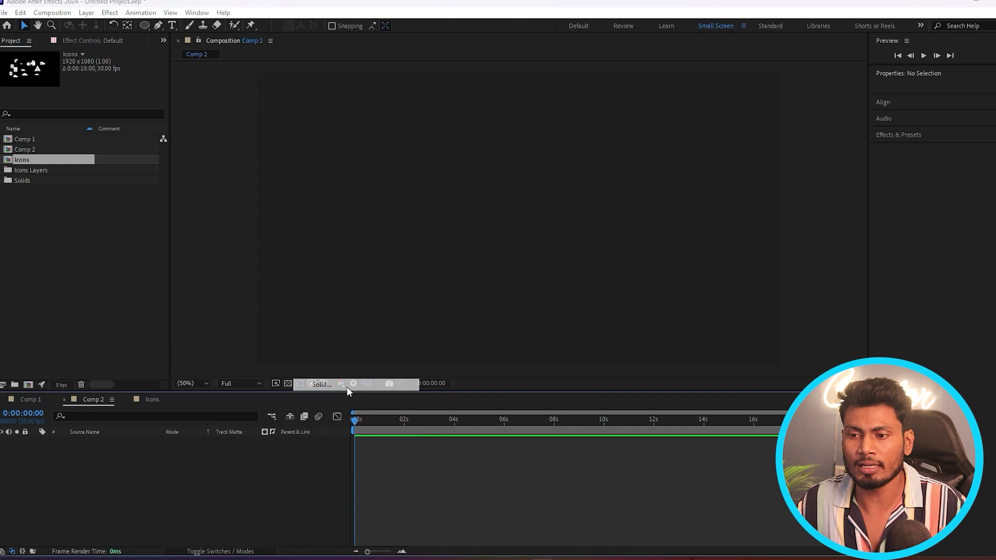
left_click(446, 365)
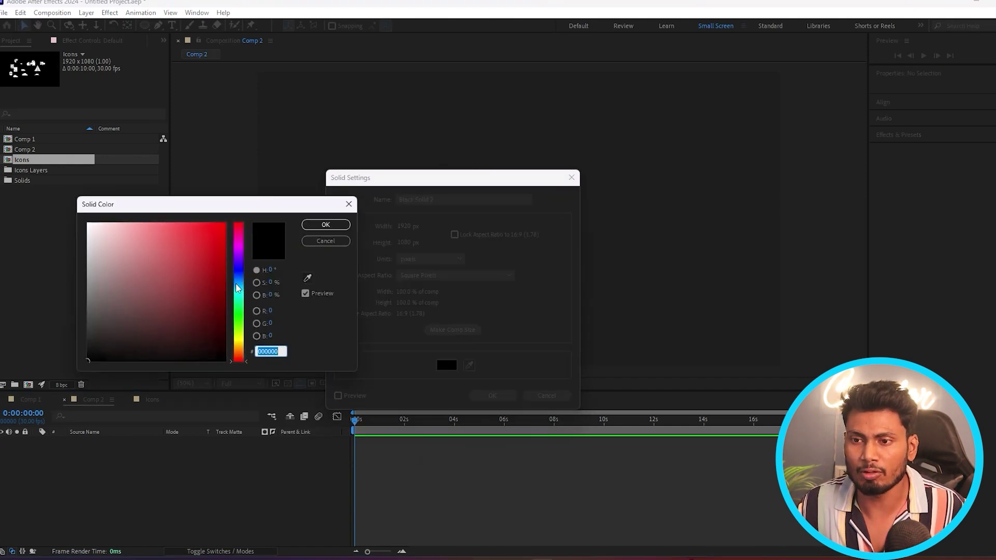
left_click(236, 288)
left_click_drag(223, 228, 238, 216)
left_click(325, 224)
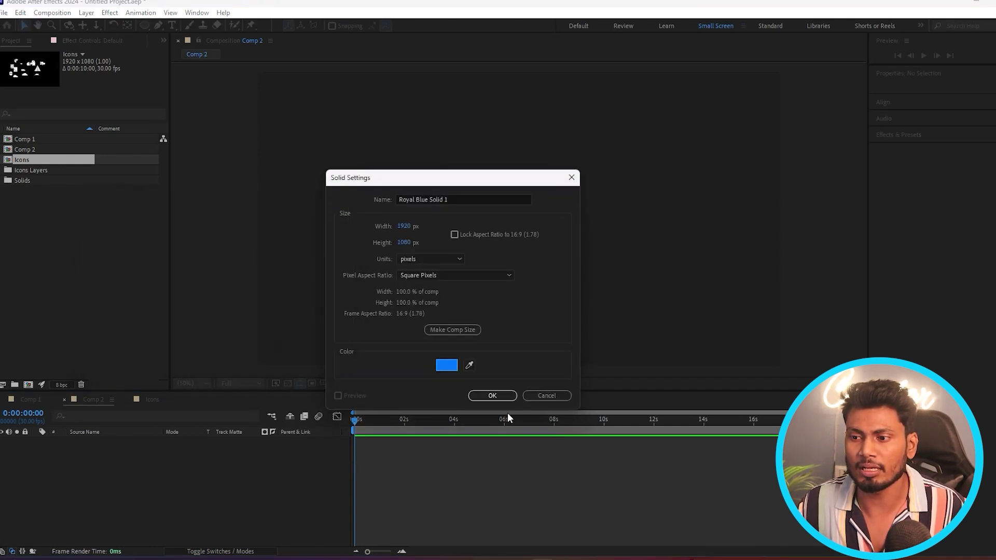
left_click(492, 395)
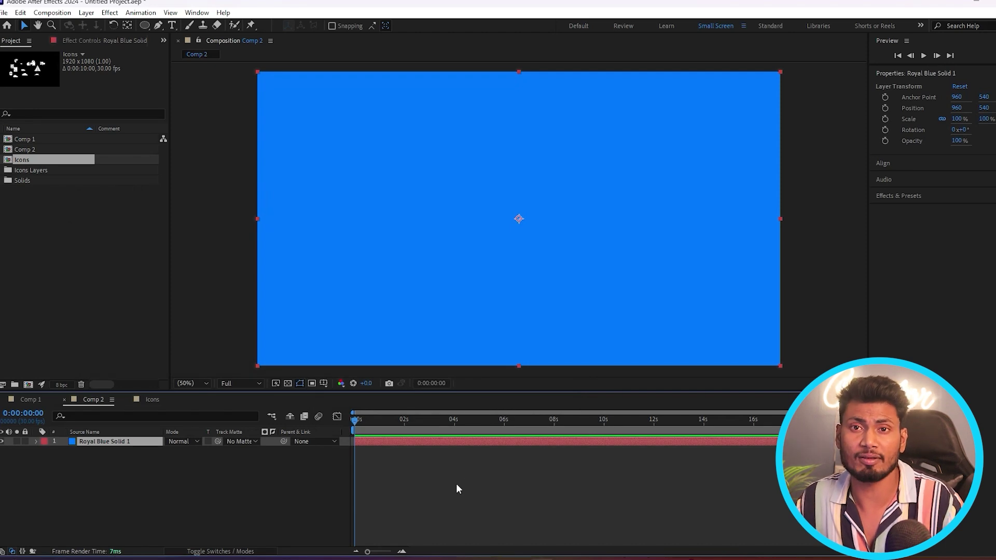
left_click(438, 515)
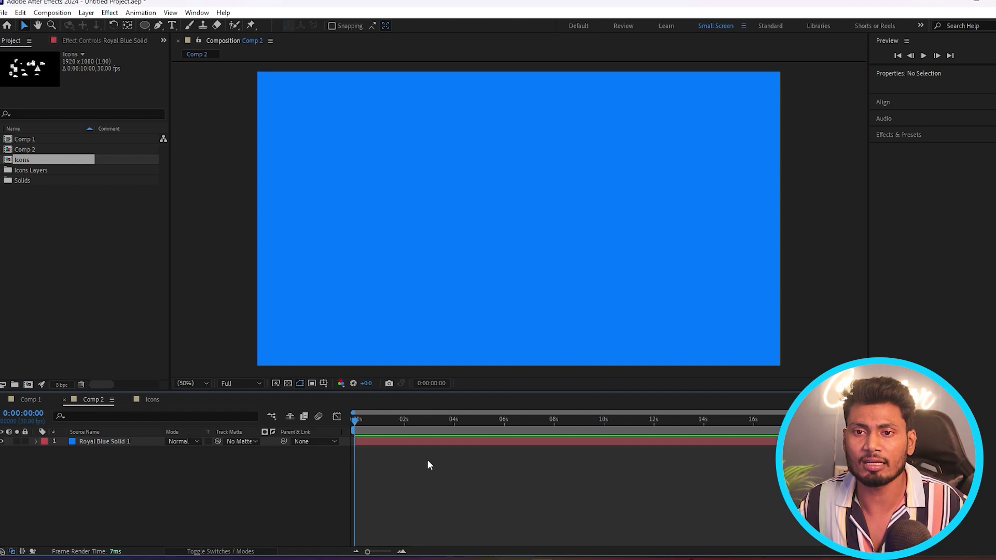
left_click(42, 199)
Copy all twelve Icons.psd layers from the Icons comp and paste them into Comp 2.
left_click(148, 399)
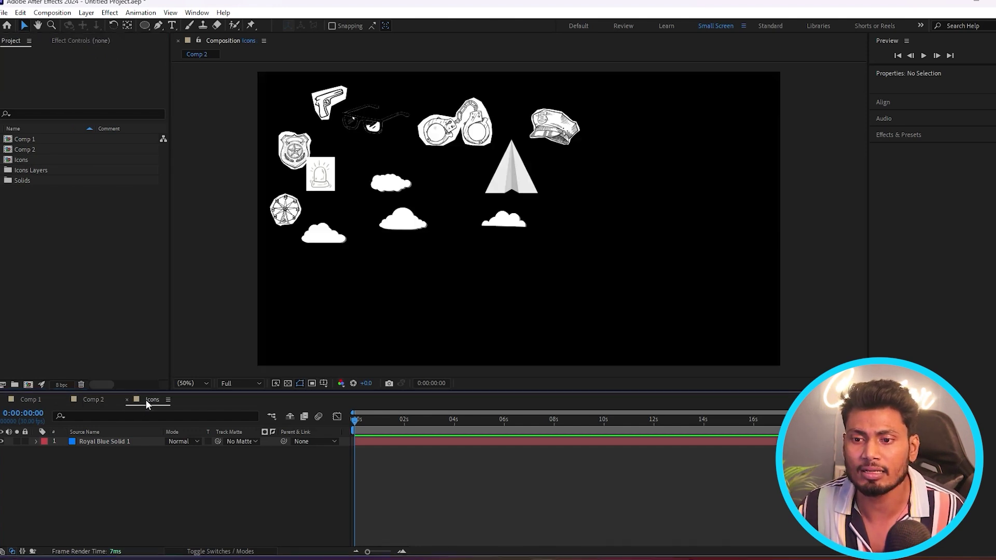
left_click(92, 445)
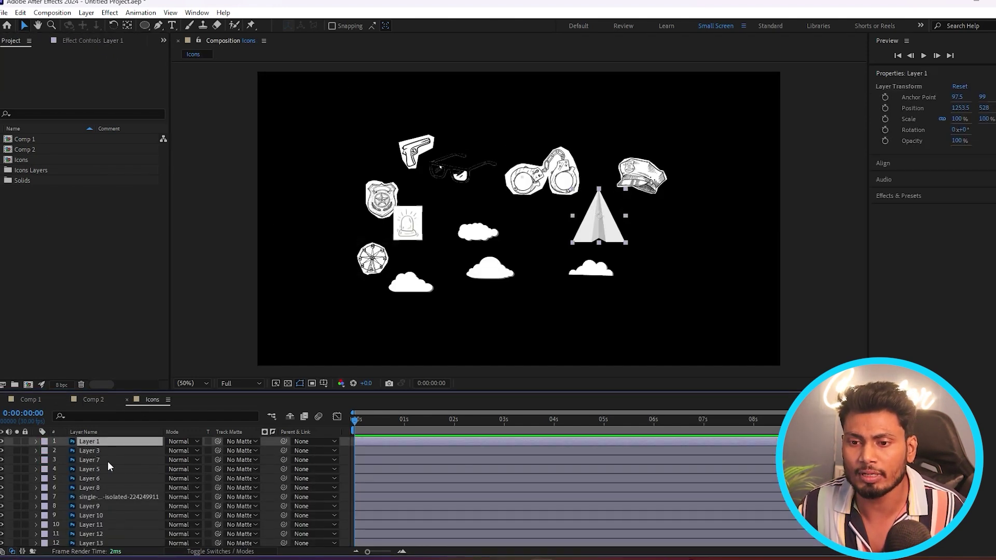
left_click(100, 542, "shift")
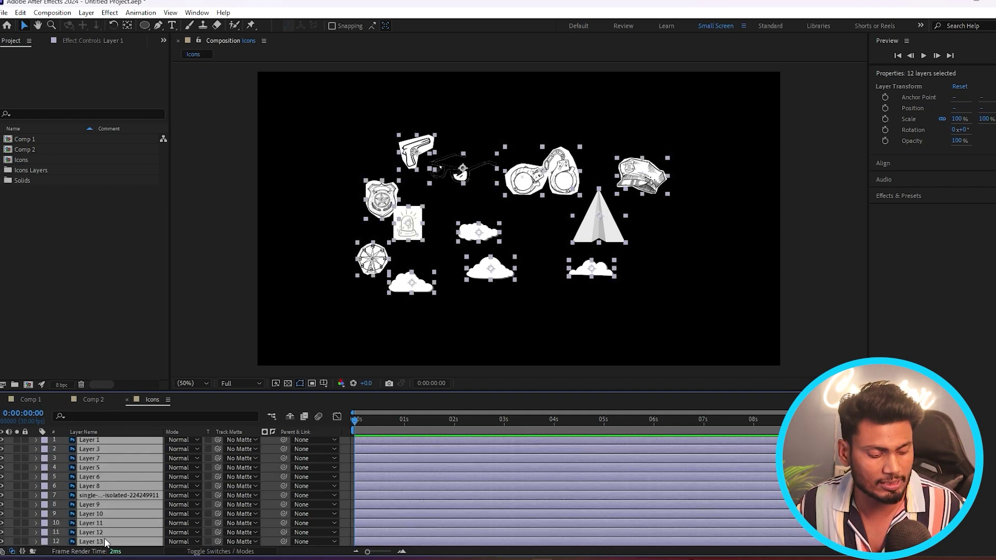
left_click(89, 408)
key("ctrl+v")
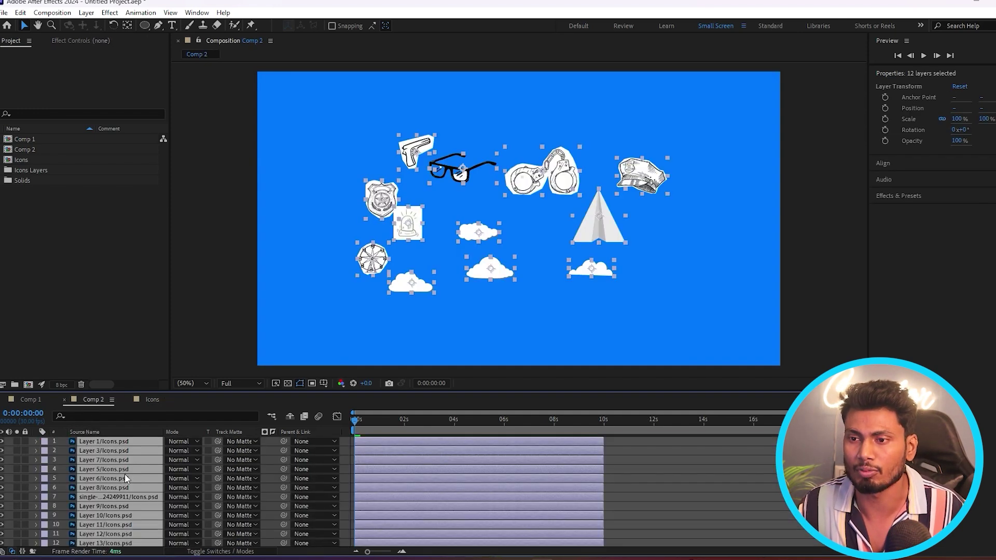
left_click(850, 295)
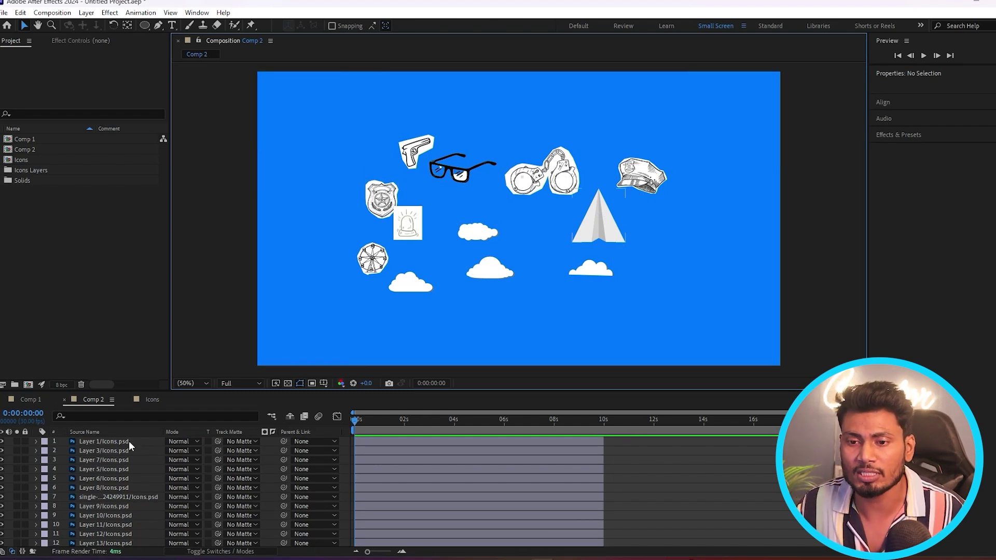
left_click(110, 441)
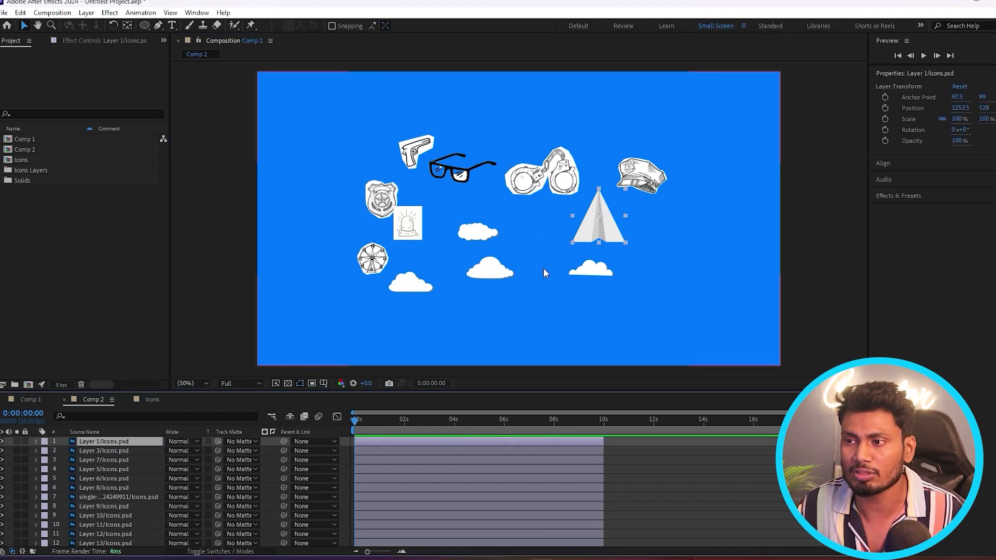
Shift the paper plane down-right and the badge icon to the left.
left_click_drag(598, 223, 704, 275)
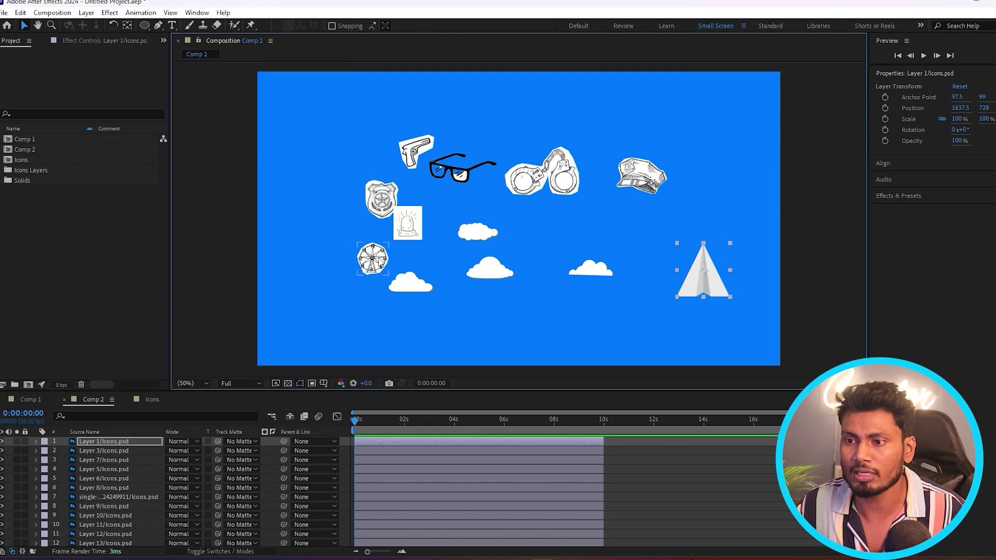
left_click(384, 203)
left_click_drag(389, 204, 327, 192)
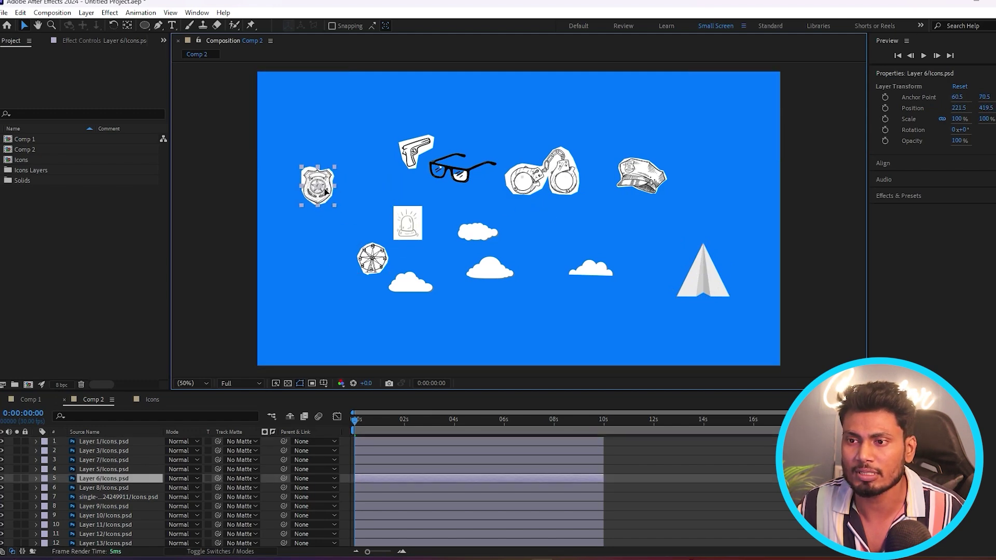
Set the badge layer's blend mode to Multiply and move it toward the top left.
left_click(181, 478)
left_click(226, 213)
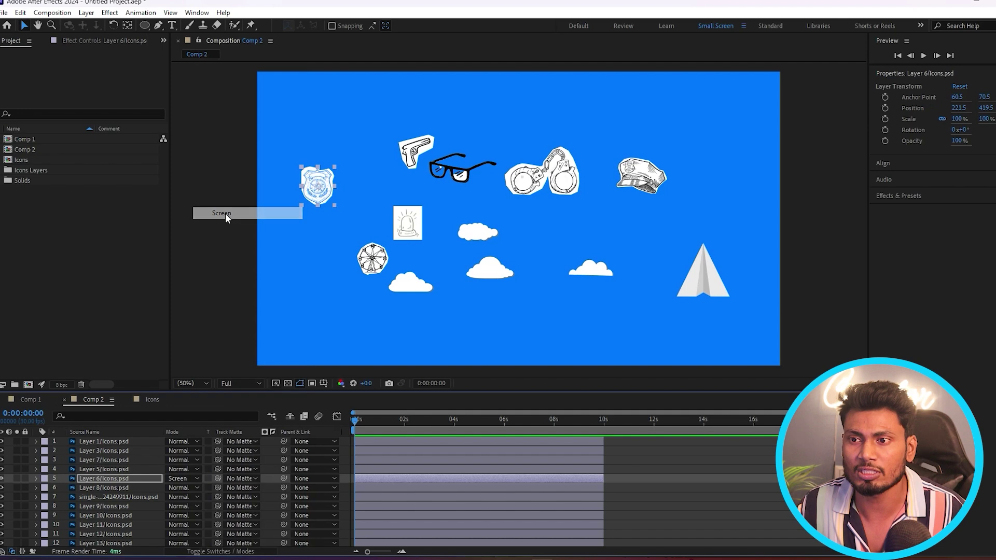
left_click(181, 479)
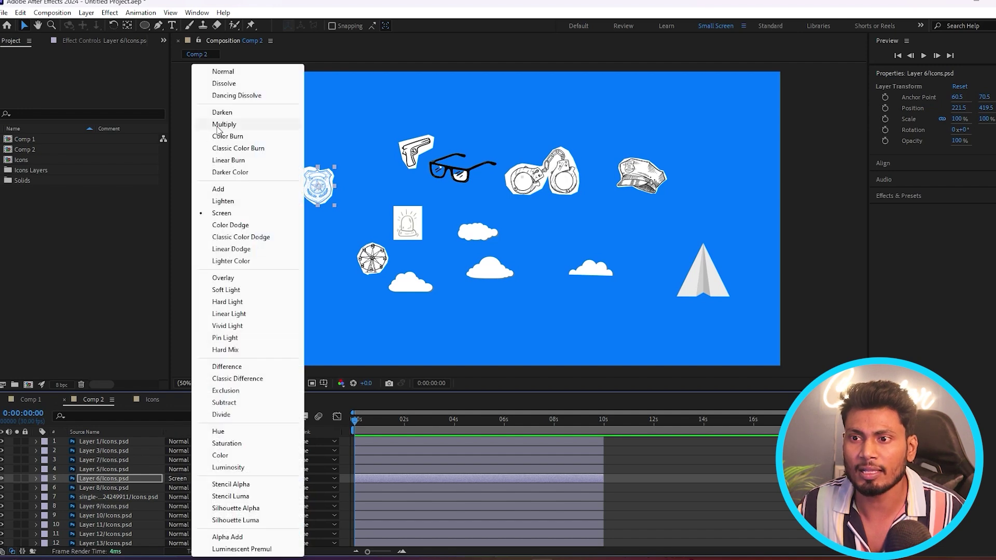
left_click(224, 124)
left_click_drag(325, 192, 384, 168)
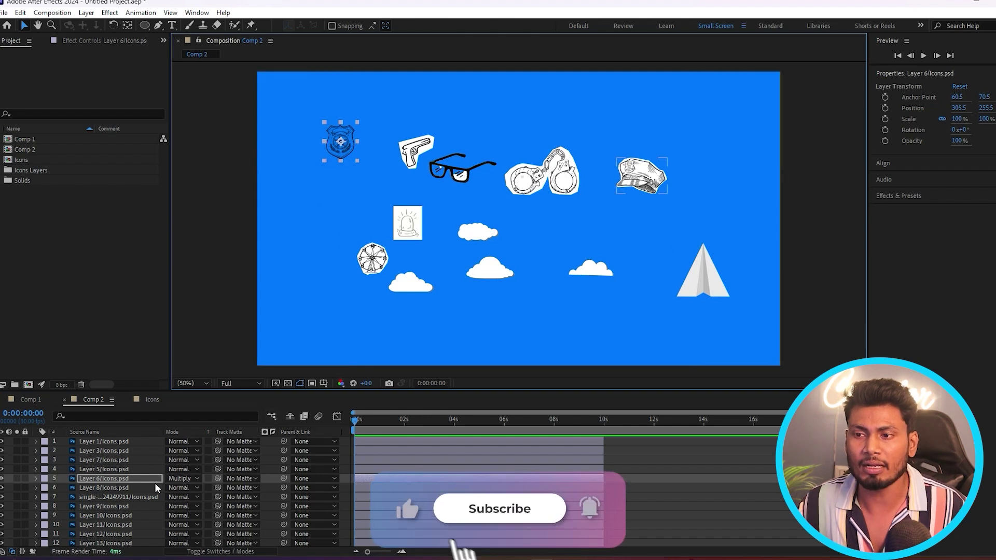
Move the paper plane into the top-right corner of the frame.
left_click(100, 442)
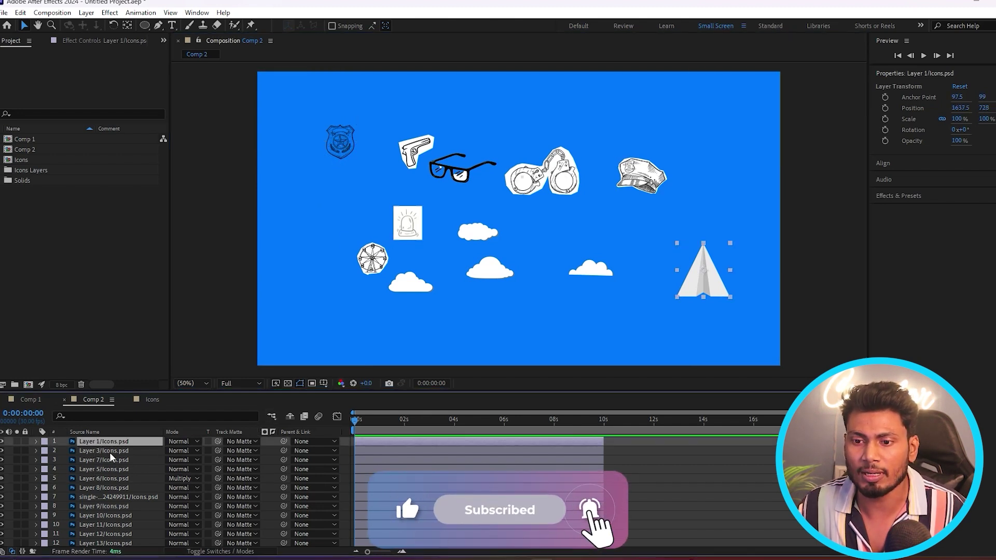
left_click(127, 498)
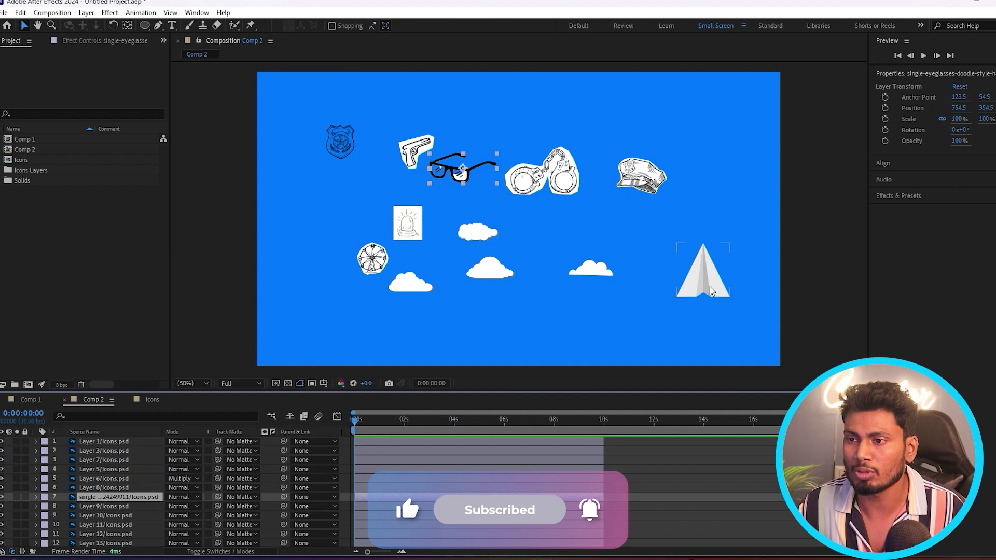
left_click_drag(711, 292, 730, 142)
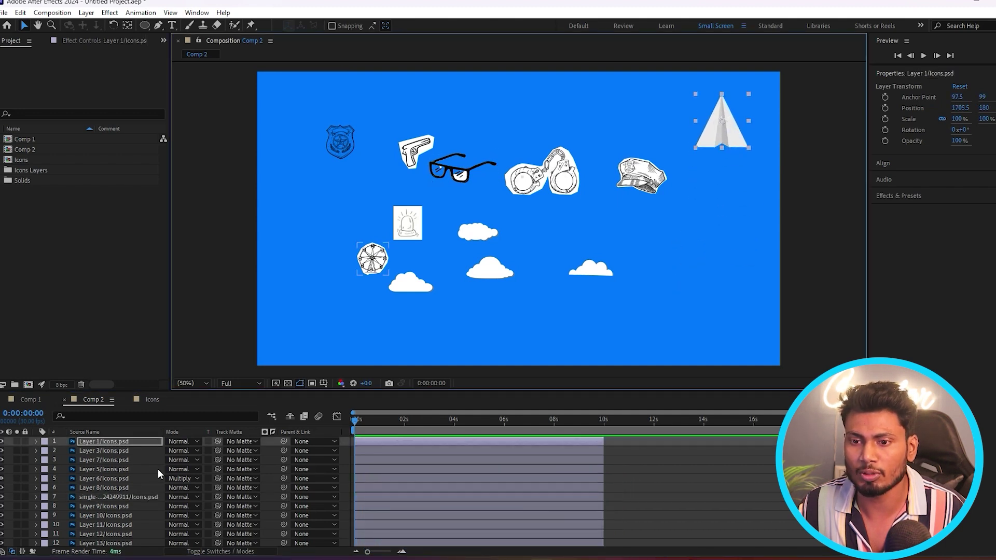
Give the paper plane a Yellow label and set all remaining icon layers to Multiply.
left_click(43, 442)
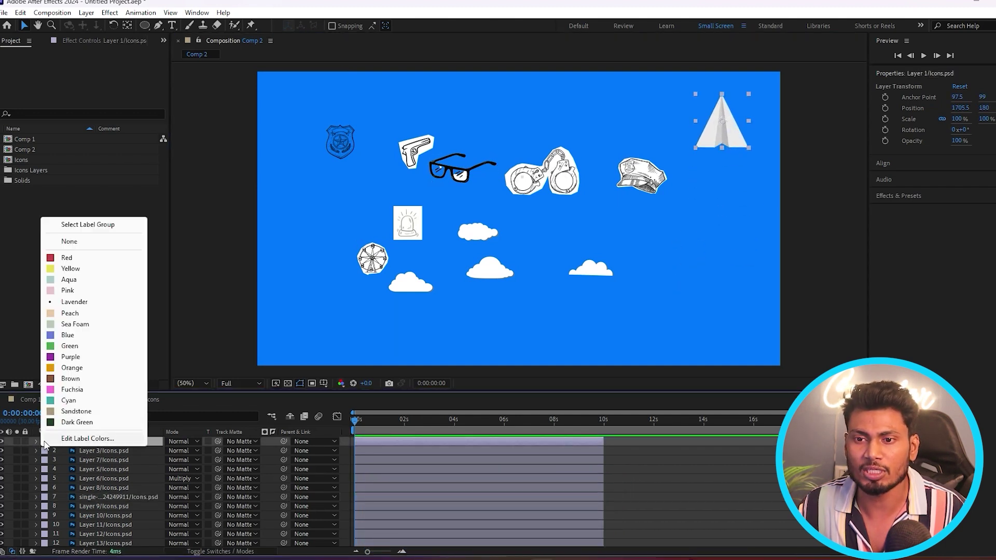
left_click(73, 269)
left_click(389, 453)
scroll(101, 500, "down", 1)
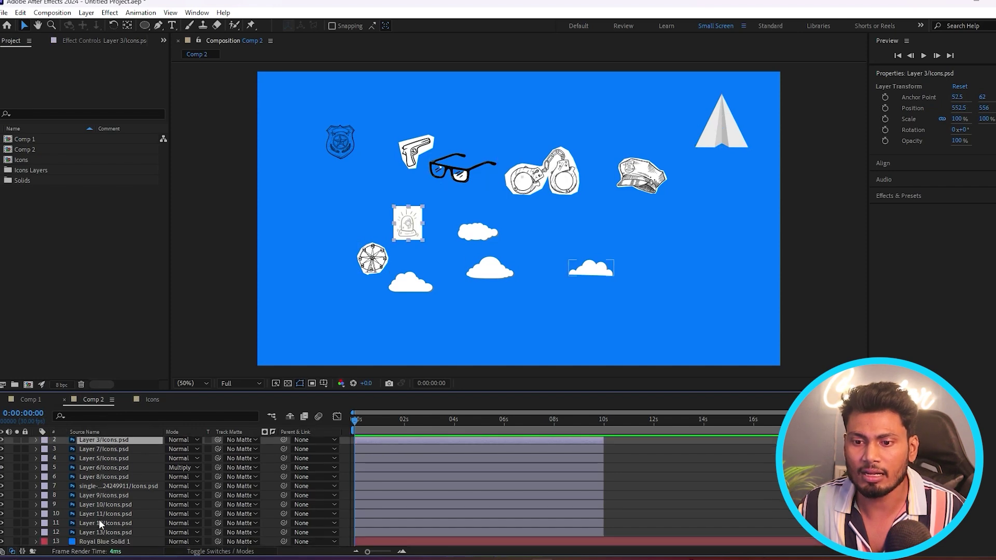
left_click(96, 531, "shift")
left_click(166, 522)
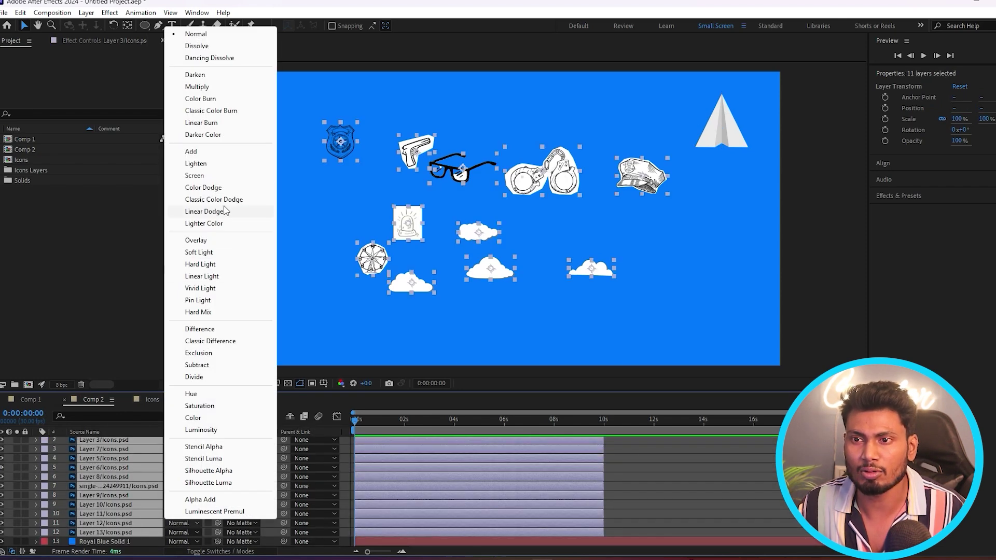
left_click(197, 87)
left_click(669, 473)
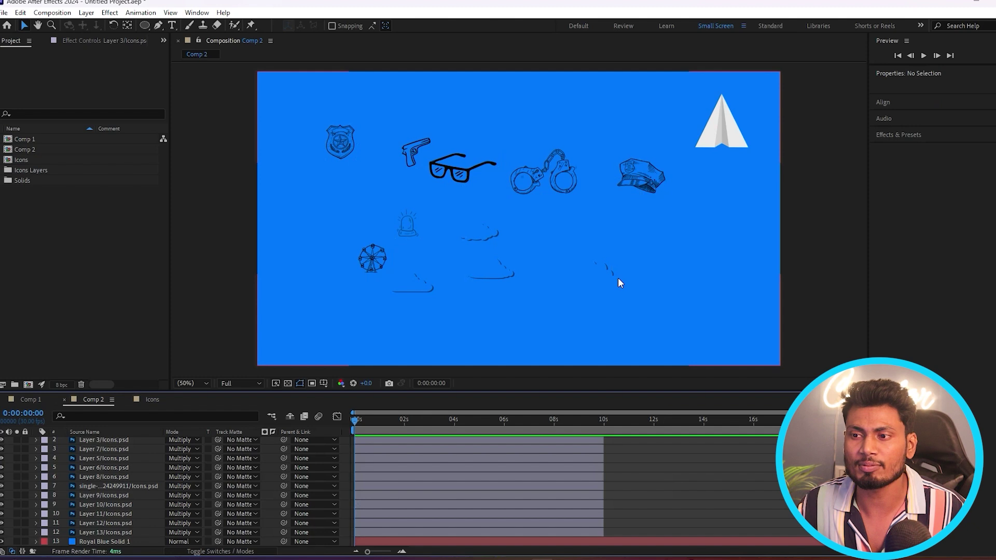
Select the four cloud layers and set them back to Normal so they stay white.
left_click(401, 284)
left_click(483, 271)
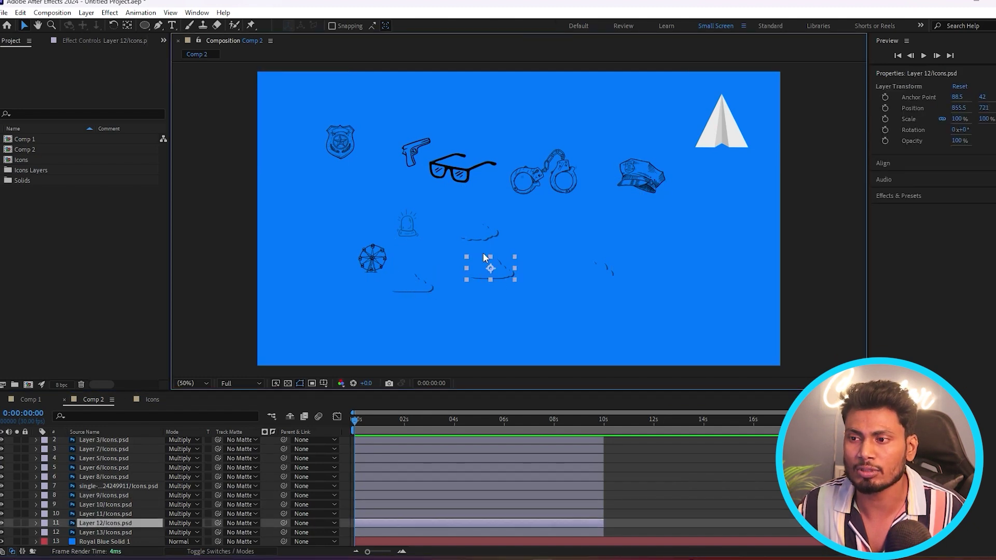
left_click(481, 232)
left_click(412, 290, "shift")
left_click(491, 272, "shift")
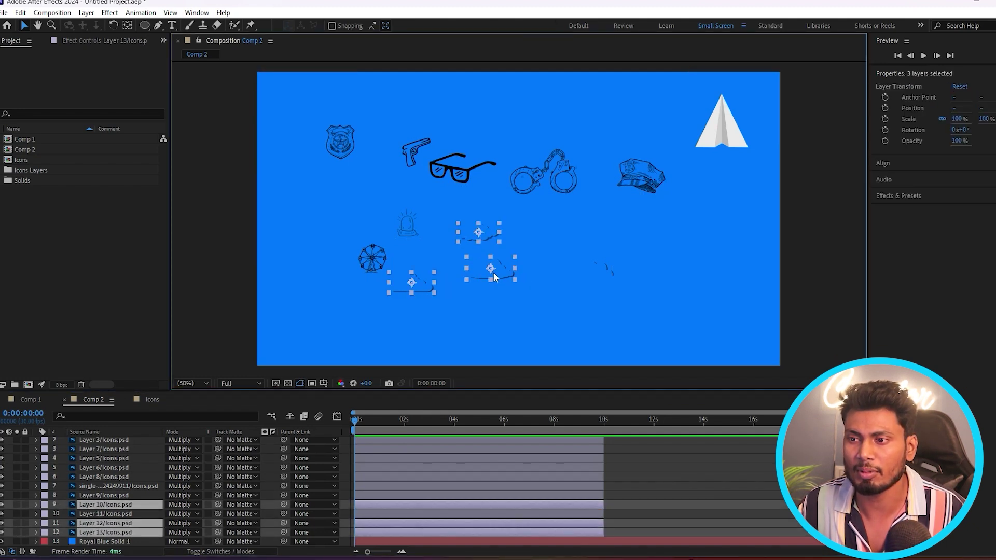
left_click(595, 271, "shift")
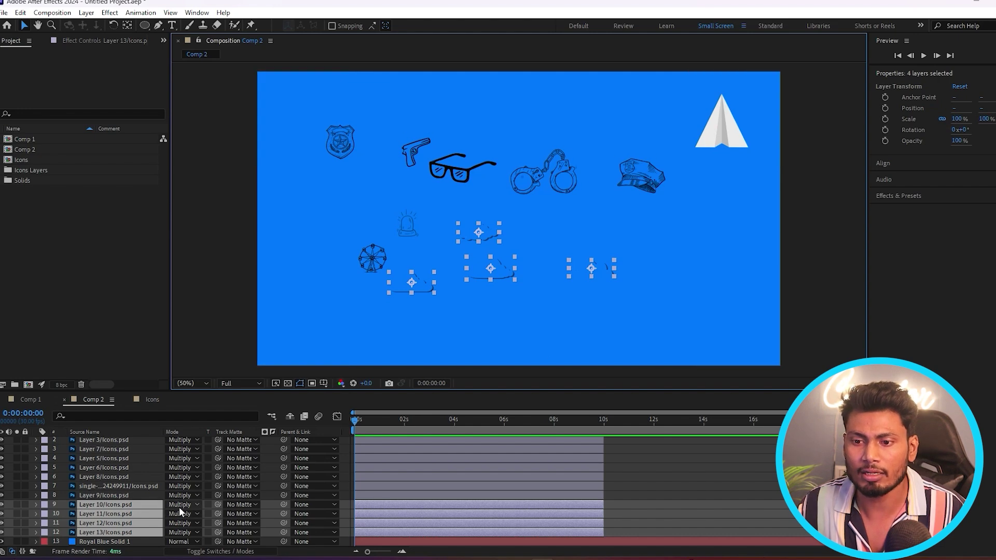
left_click(180, 512)
left_click(194, 16)
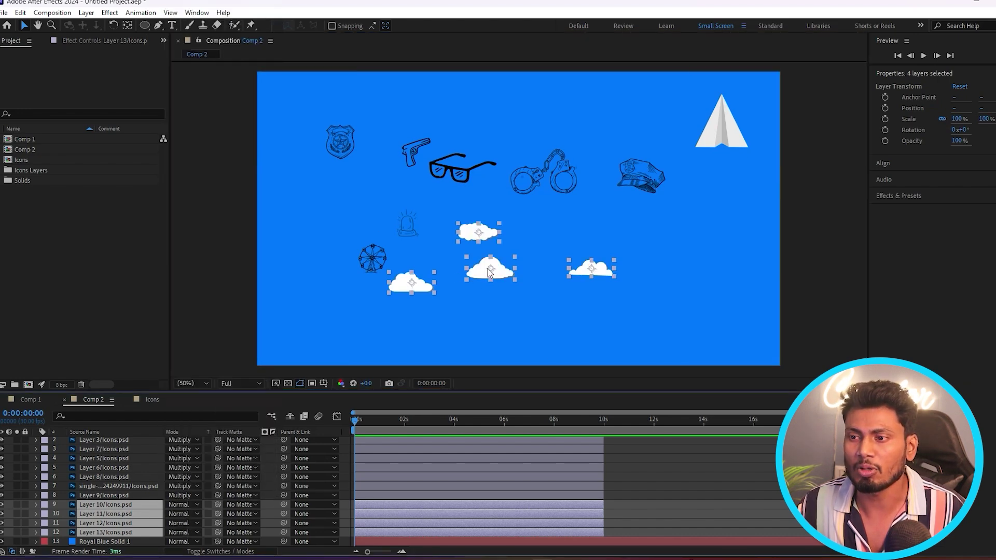
Move the four clouds right and down and give them the Aqua label.
left_click_drag(502, 275, 588, 287)
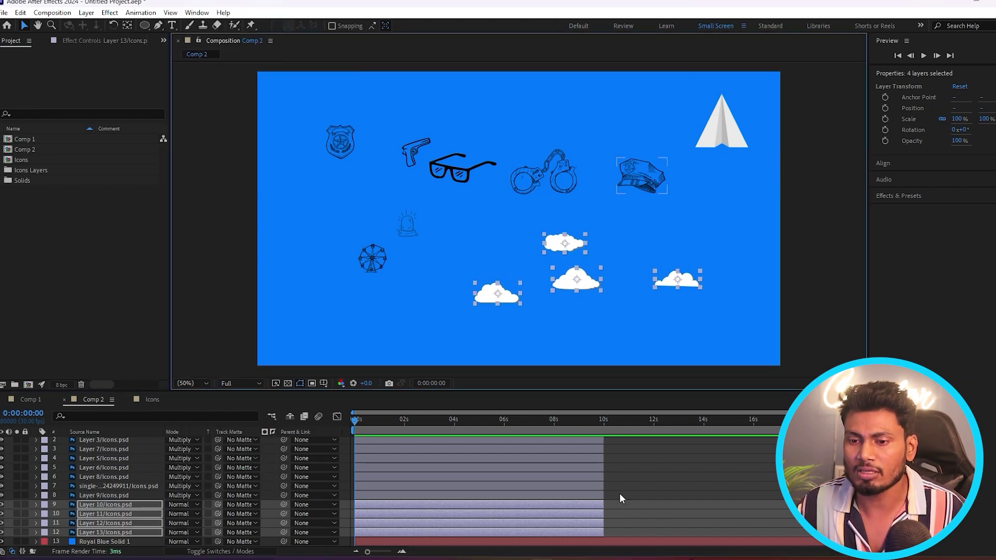
left_click(43, 533)
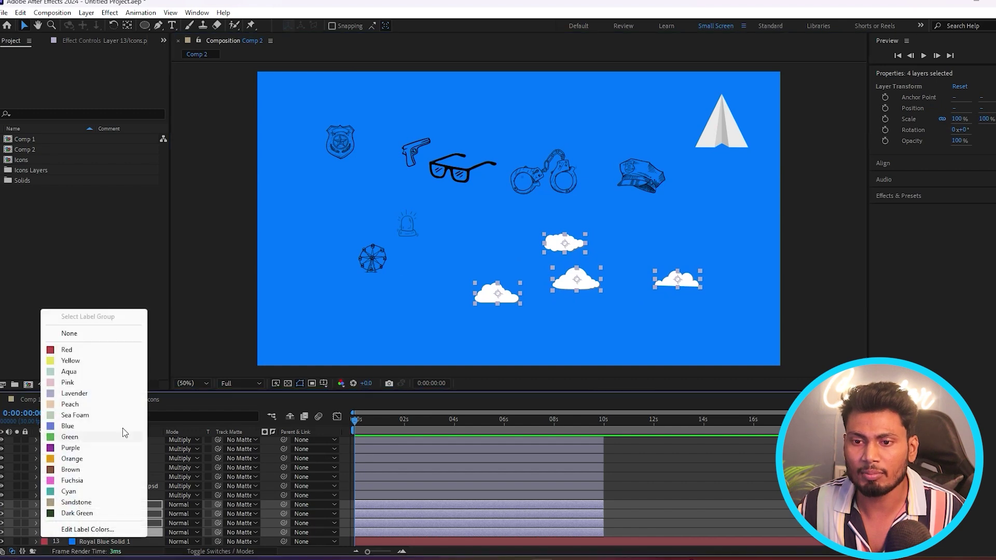
left_click(88, 372)
left_click(599, 541)
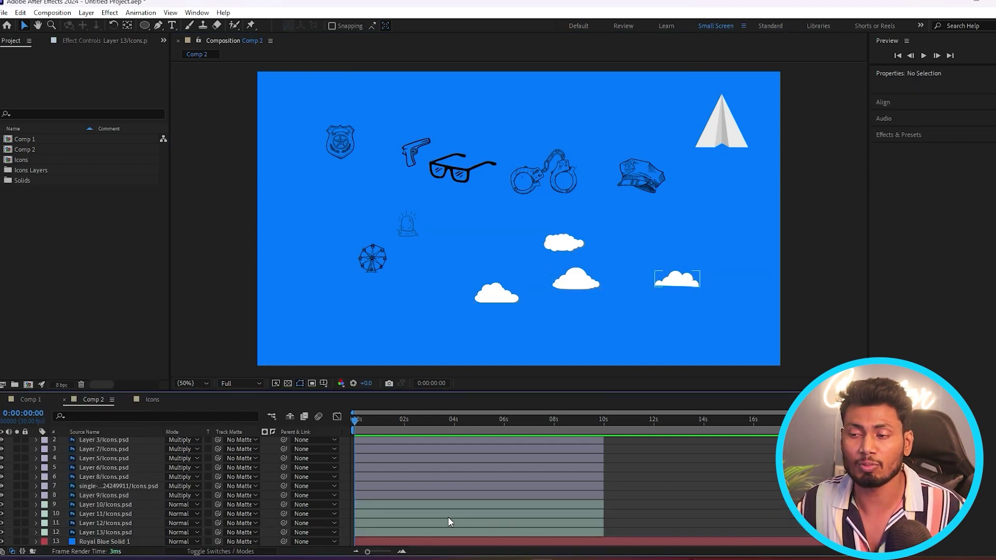
Reposition the ferris wheel, glasses, police hat, handcuffs, gun, siren and badge around the frame.
left_click_drag(373, 260, 312, 308)
left_click_drag(340, 142, 321, 146)
mouse_move(447, 170)
left_mouse_down()
mouse_move(685, 231)
mouse_move(660, 228)
left_mouse_up()
left_click_drag(641, 176, 626, 113)
mouse_move(547, 173)
left_mouse_down()
mouse_move(670, 343)
mouse_move(688, 317)
left_mouse_up()
left_click_drag(416, 152, 479, 122)
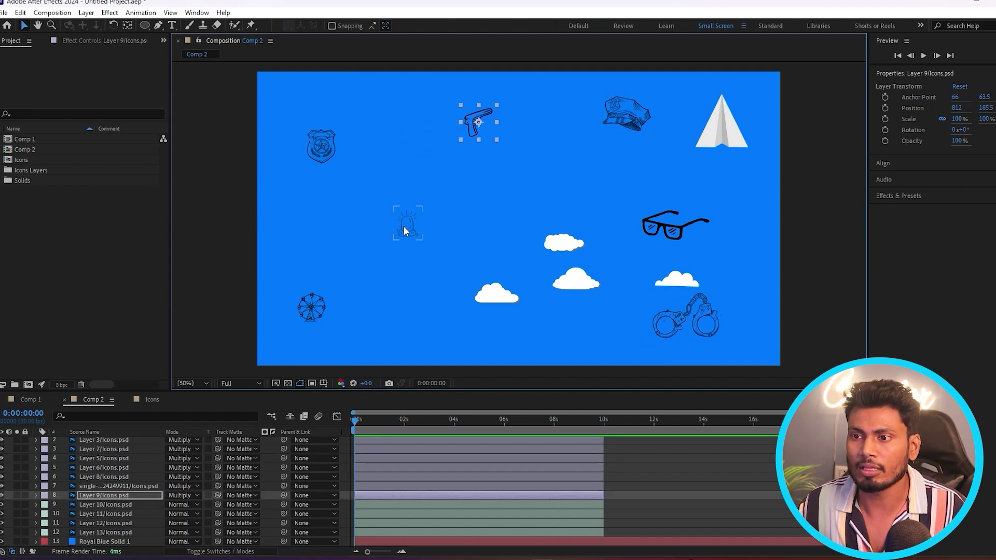
left_click_drag(406, 230, 407, 270)
left_click_drag(318, 141, 326, 131)
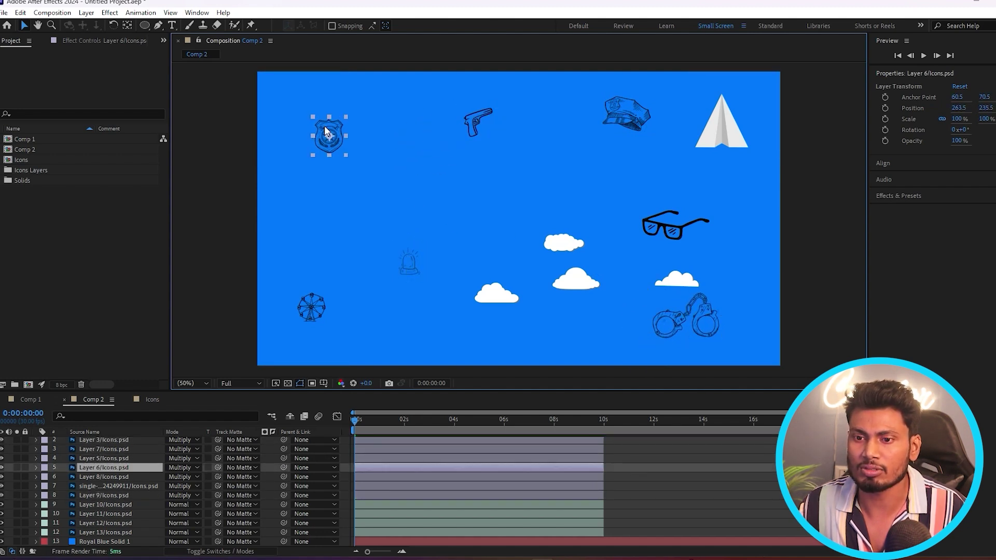
Scale the badge to 175%, the ferris wheel to 246% and the police hat to 164%.
key("s")
left_click_drag(176, 477, 220, 479)
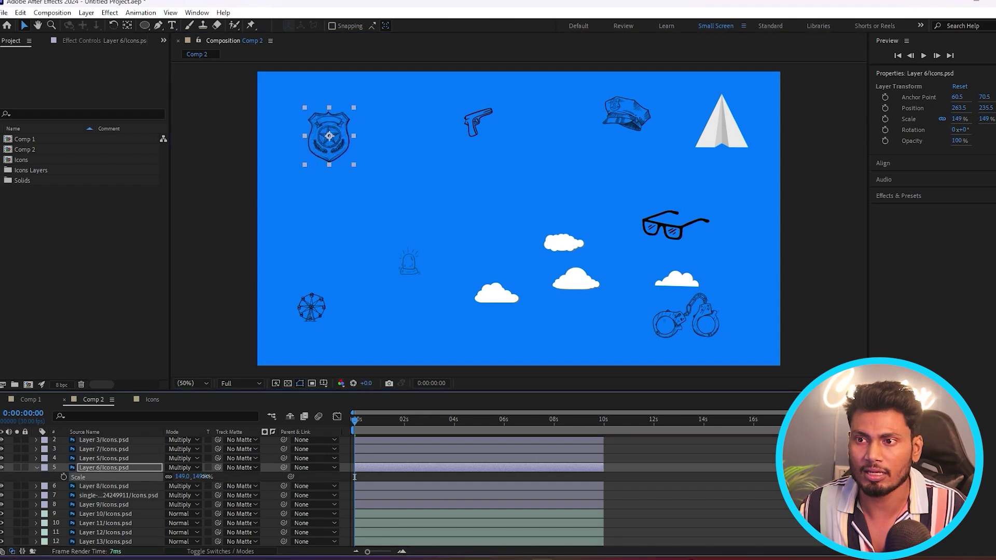
left_click(316, 306)
key("s")
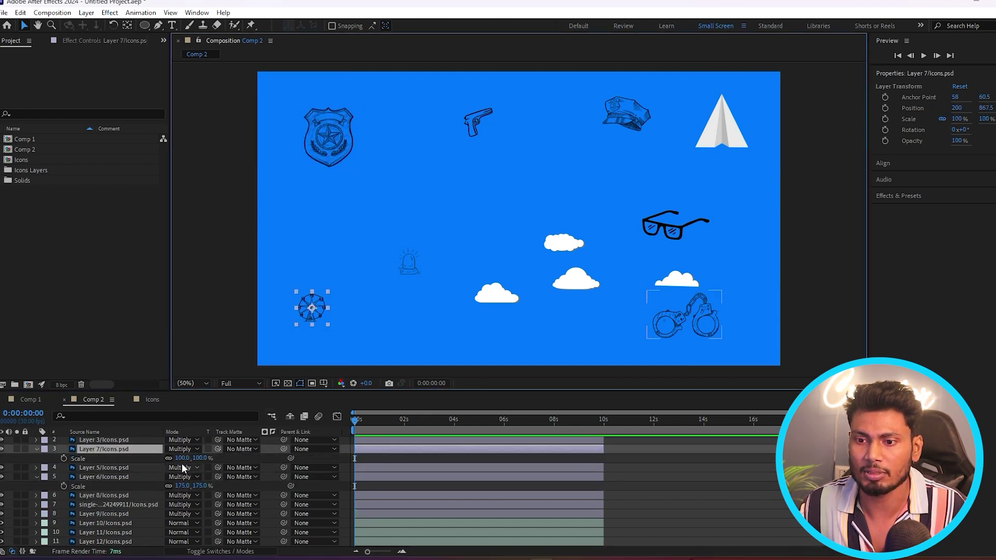
left_click_drag(179, 458, 223, 460)
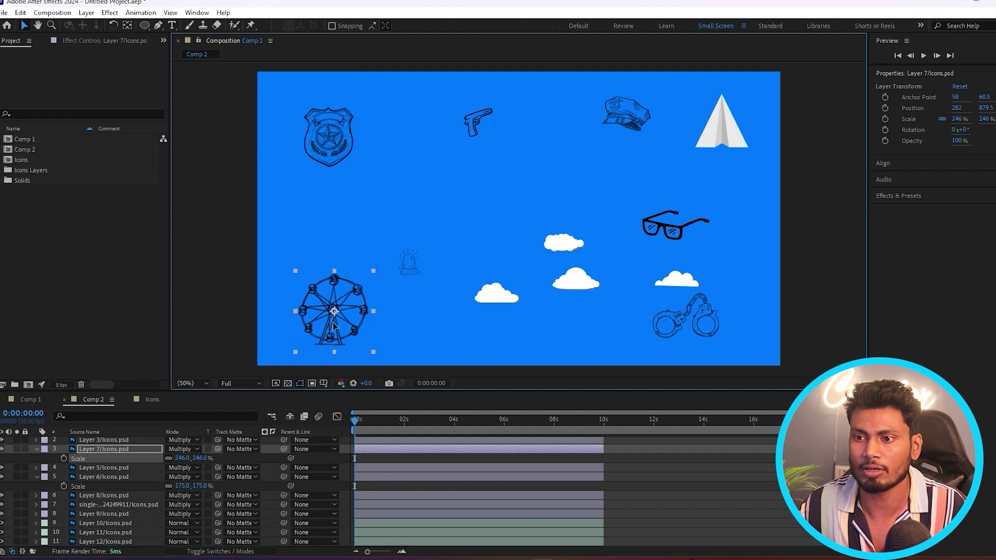
left_click(104, 495)
key("s")
left_click_drag(179, 504, 236, 504)
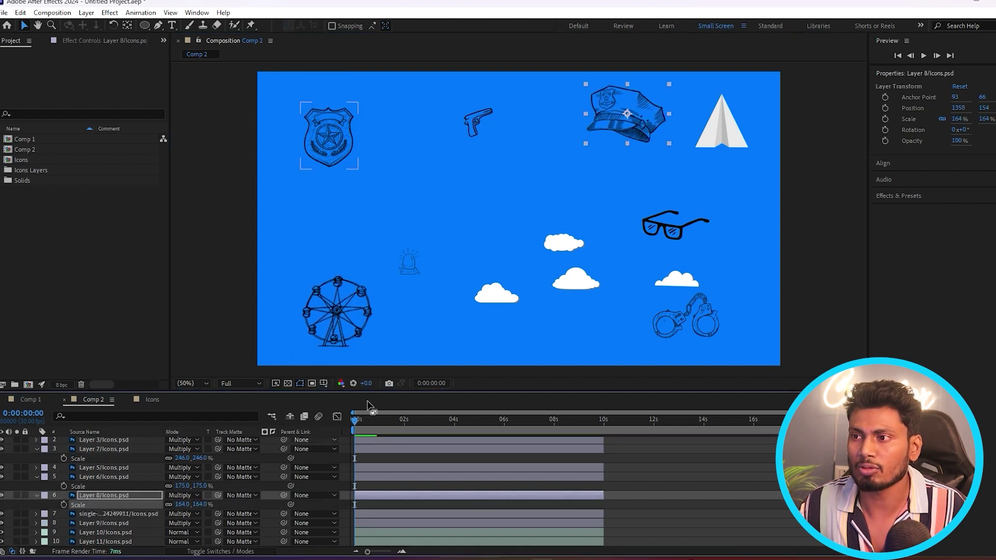
left_click_drag(636, 123, 697, 161)
Spread the clouds around the frame, place the gun top-centre, then check the YouTube trailer.
left_click_drag(497, 296, 312, 237)
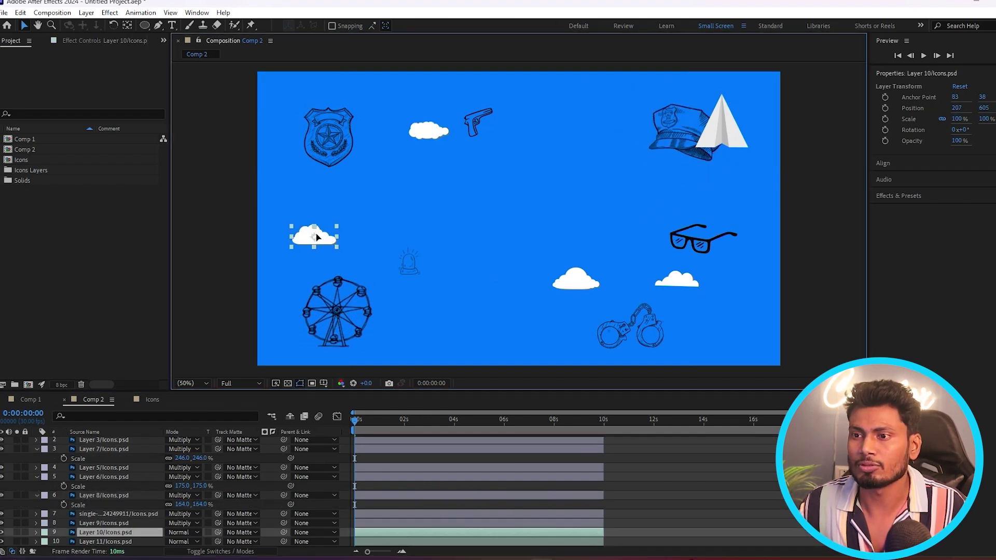
left_click_drag(564, 243, 592, 154)
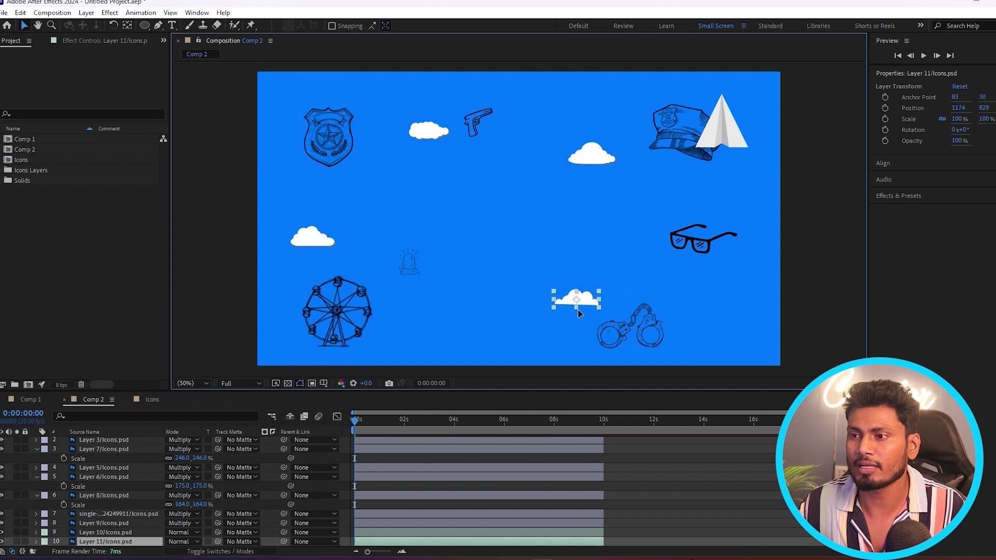
left_click_drag(689, 293, 547, 337)
left_click_drag(601, 163, 711, 189)
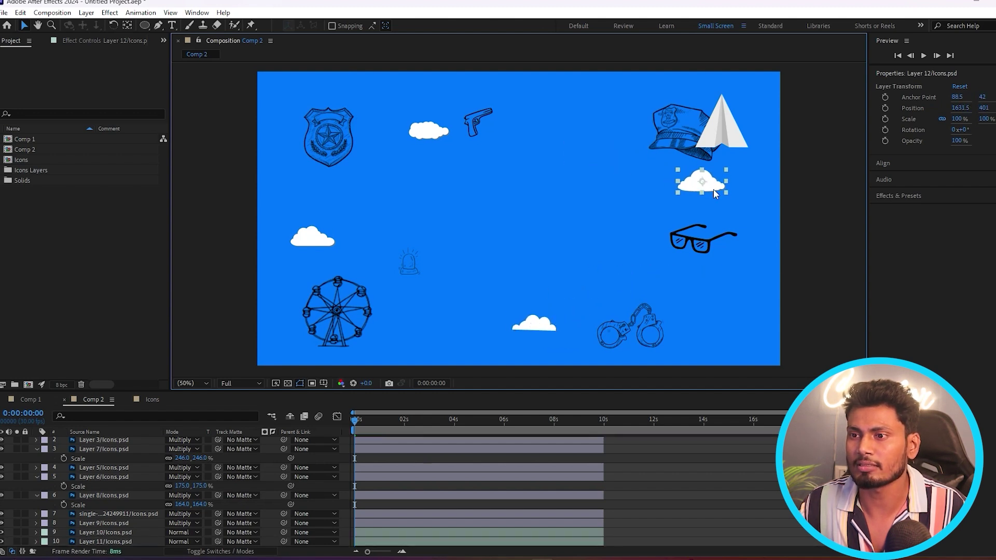
left_click_drag(429, 131, 512, 143)
left_click_drag(477, 121, 441, 121)
left_click_drag(504, 151, 466, 130)
left_click_drag(439, 122, 529, 121)
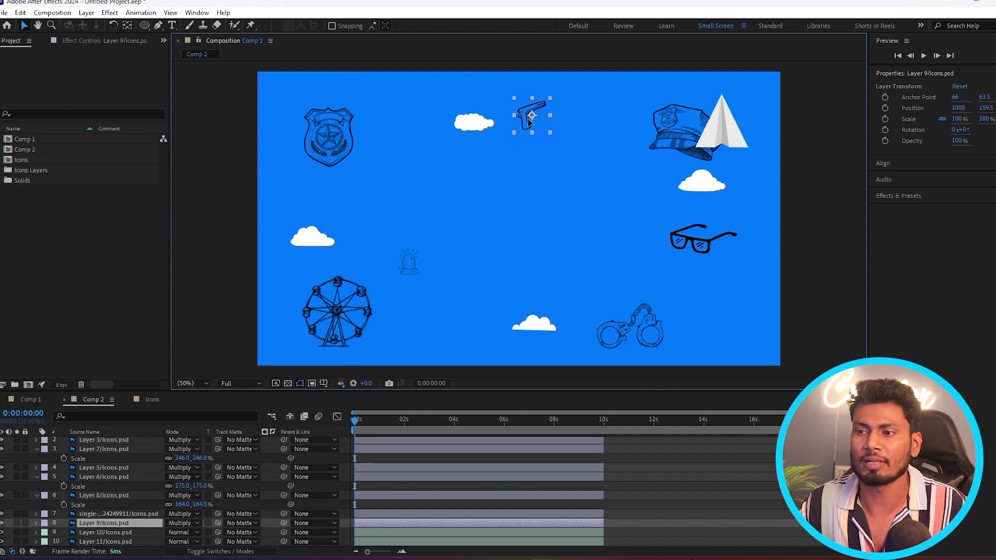
left_click(716, 519)
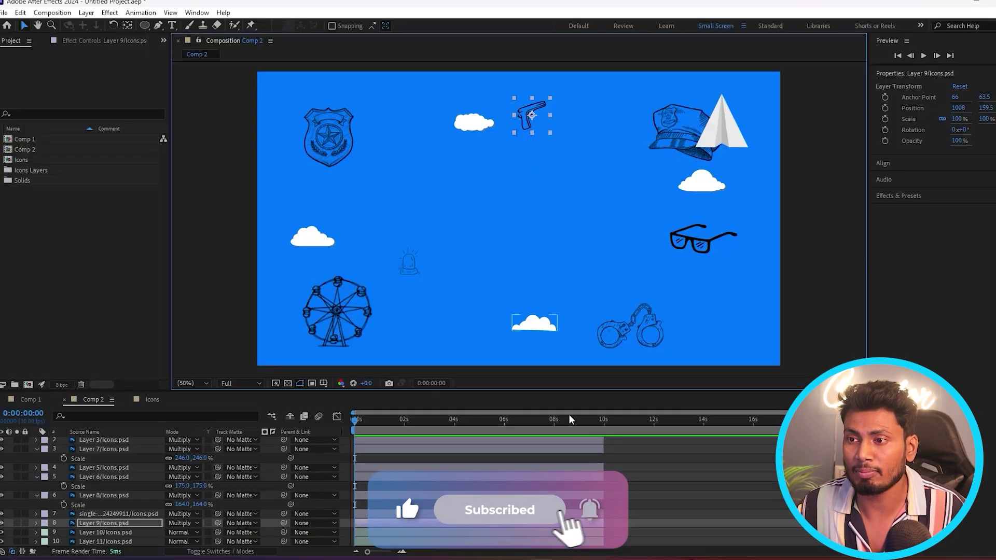
scroll(114, 454, "up", 1)
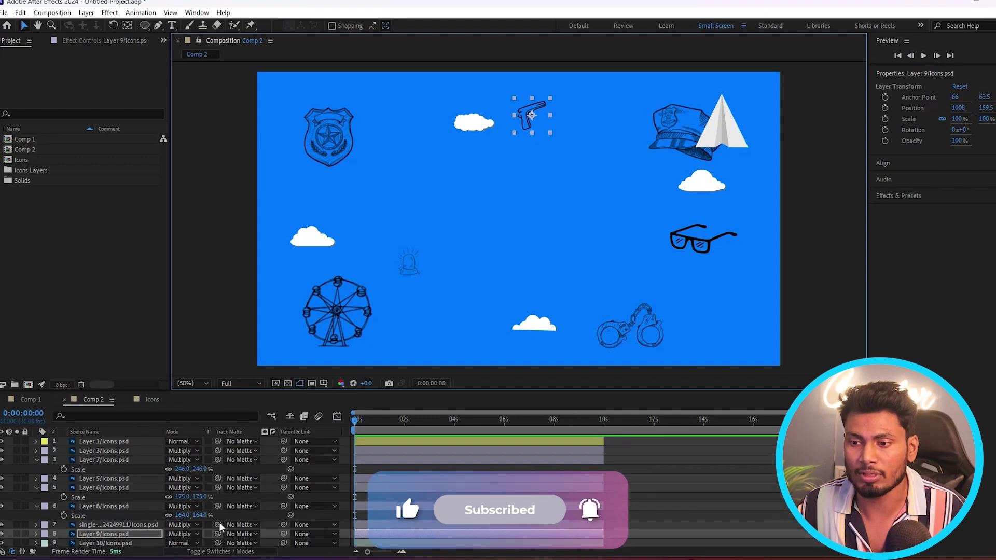
Set the seven doodle icon layers (Layers 3–9) to 50% opacity.
left_click(112, 450)
scroll(112, 466, "down", 2)
left_click(113, 495, "shift")
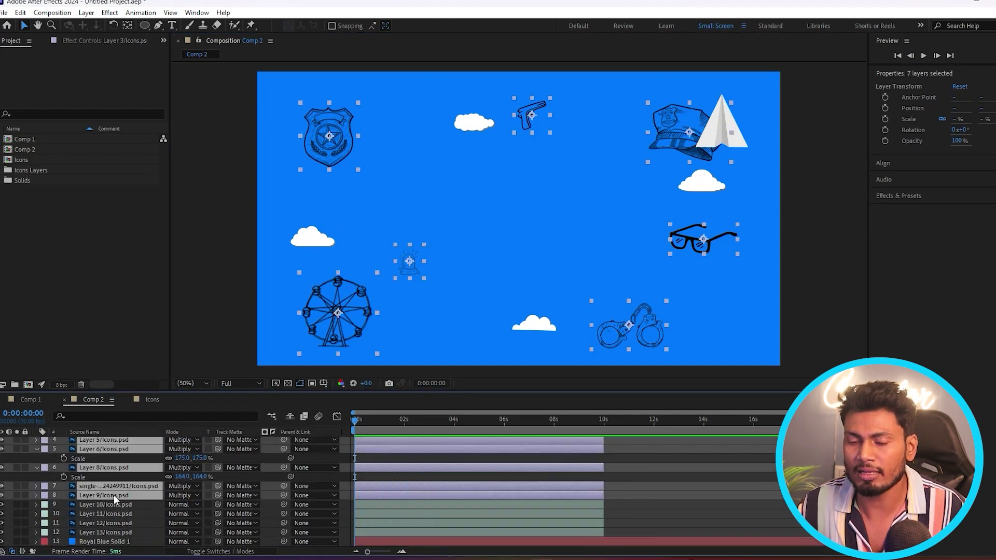
key("t")
type("50")
key("Return")
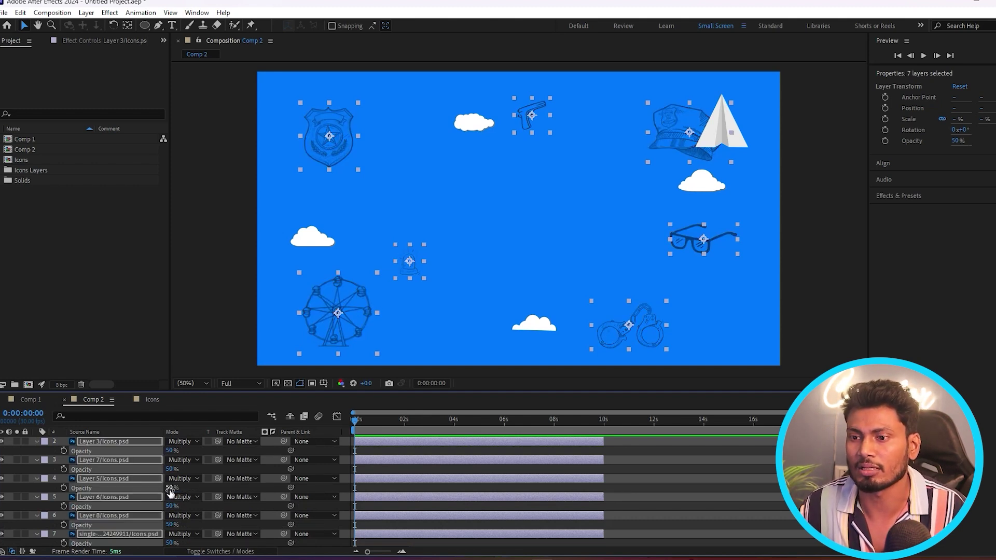
key("F2")
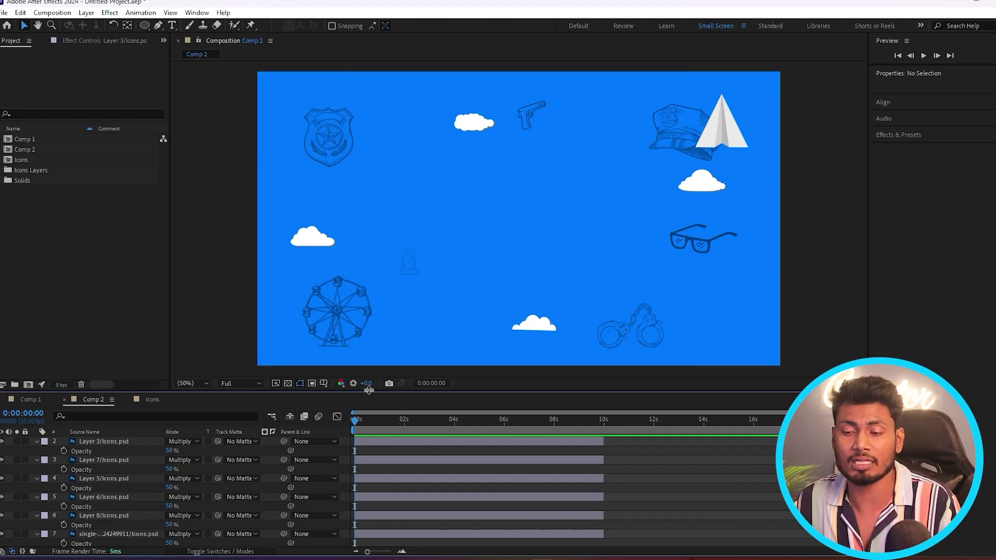
Nudge the right cloud, scale the bottom cloud to 155%, and move the paper plane top-left.
scroll(520, 442, "up", 1)
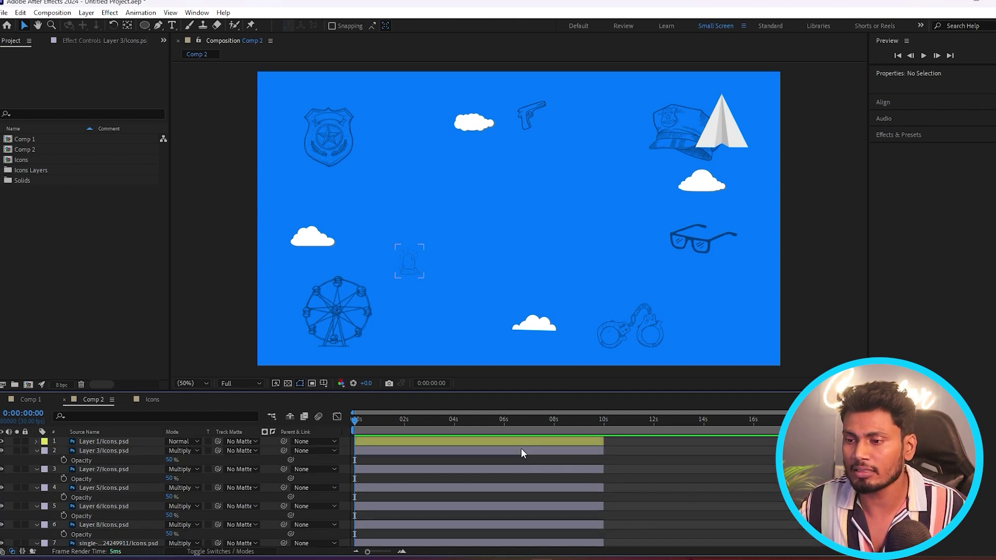
left_click(474, 123)
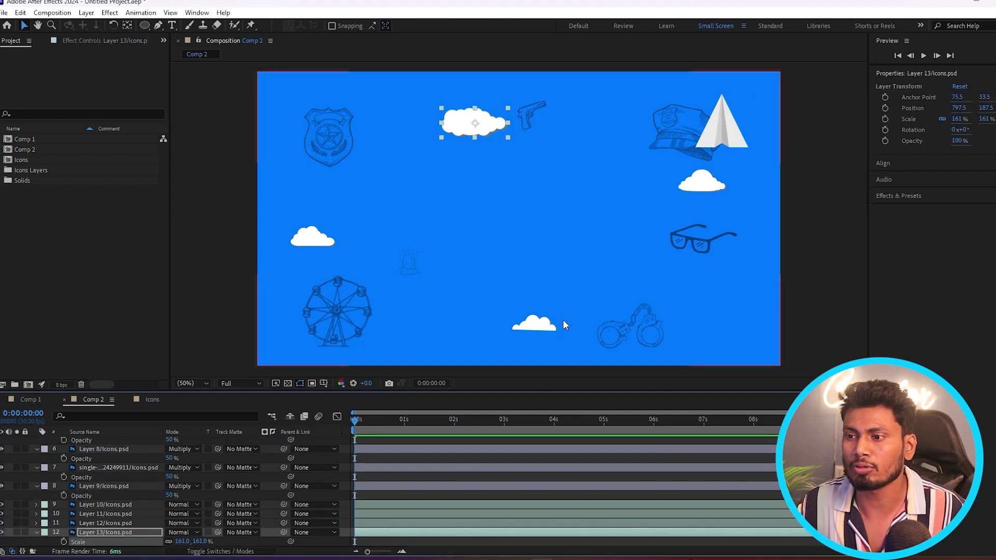
left_click_drag(696, 189, 703, 195)
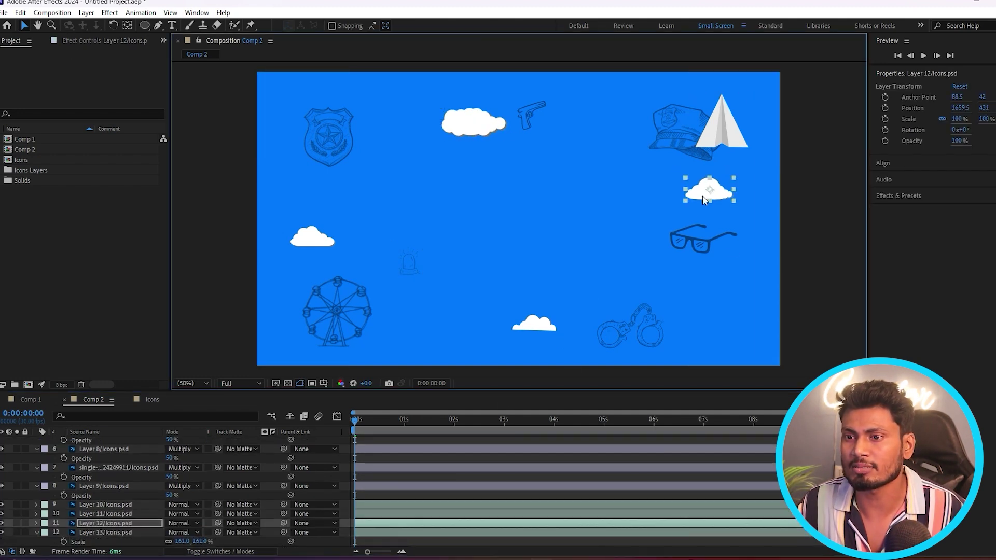
left_click(313, 237)
left_click(534, 325)
key("s")
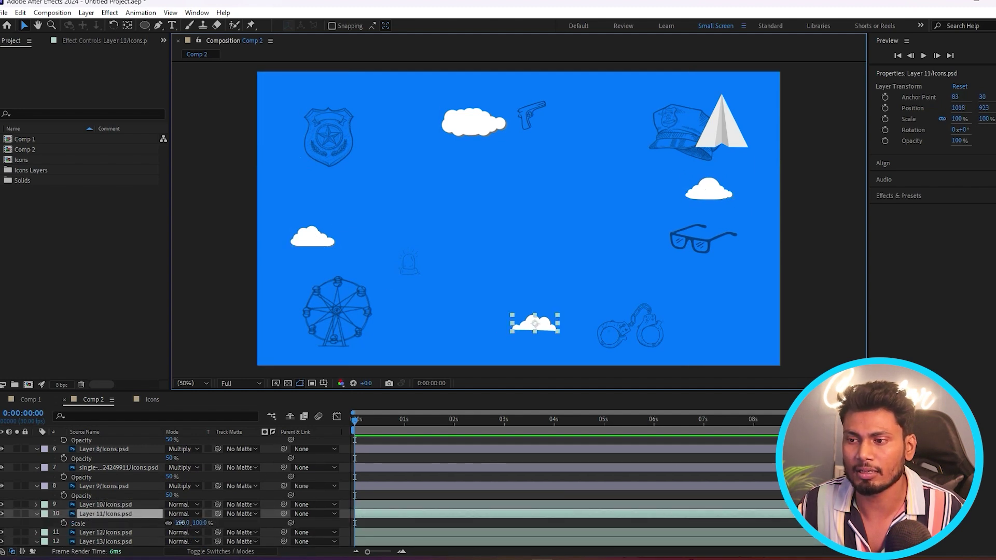
left_click_drag(181, 522, 208, 523)
left_click(479, 456)
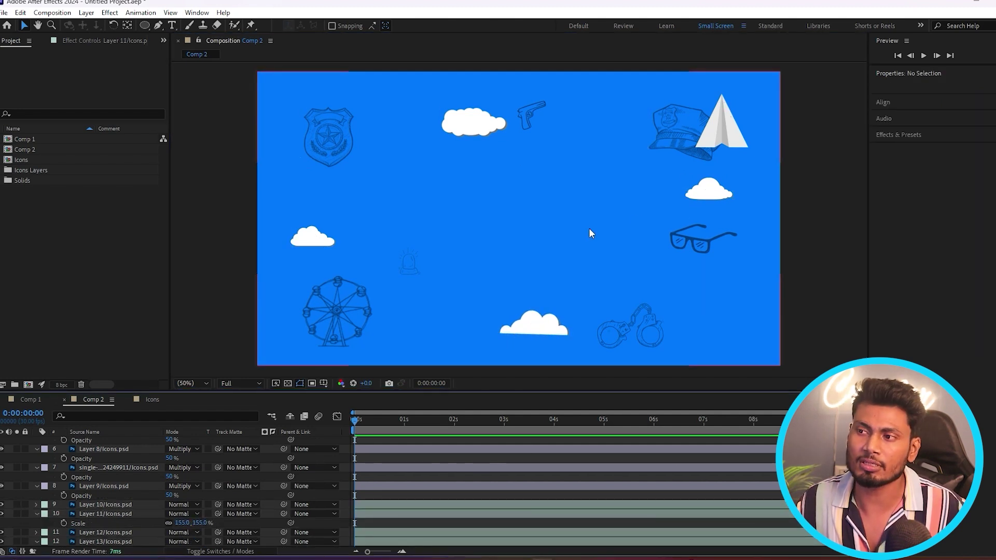
left_click_drag(733, 136, 320, 174)
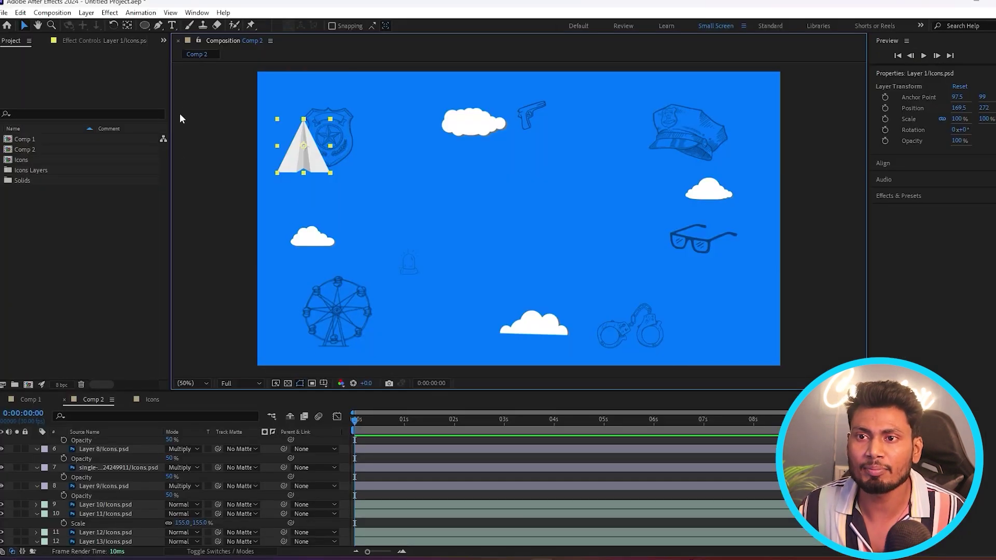
left_click(187, 125)
Draw a path from the paper plane with no fill and a grey 5D5D5D stroke.
left_click(157, 25)
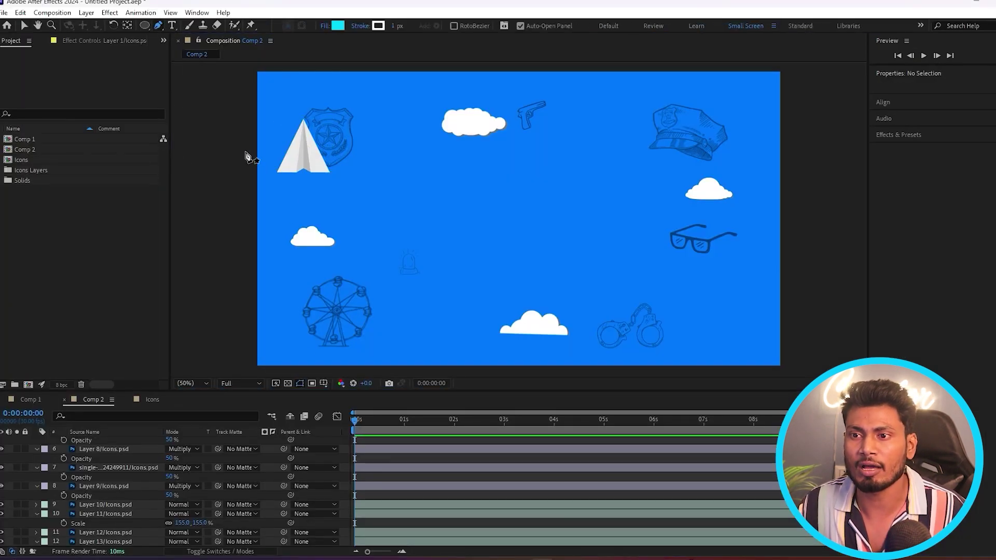
left_click(237, 149)
left_click(369, 163)
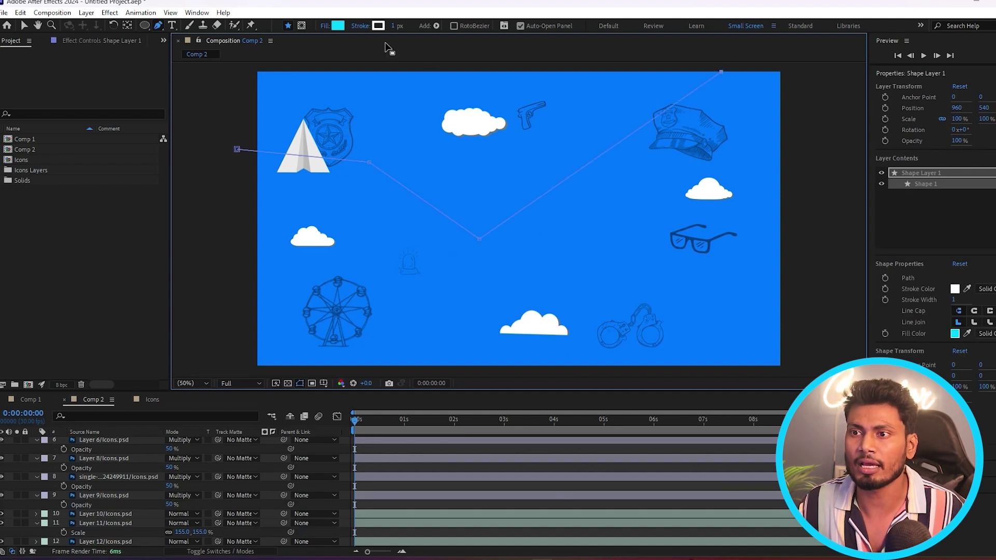
left_click(325, 25)
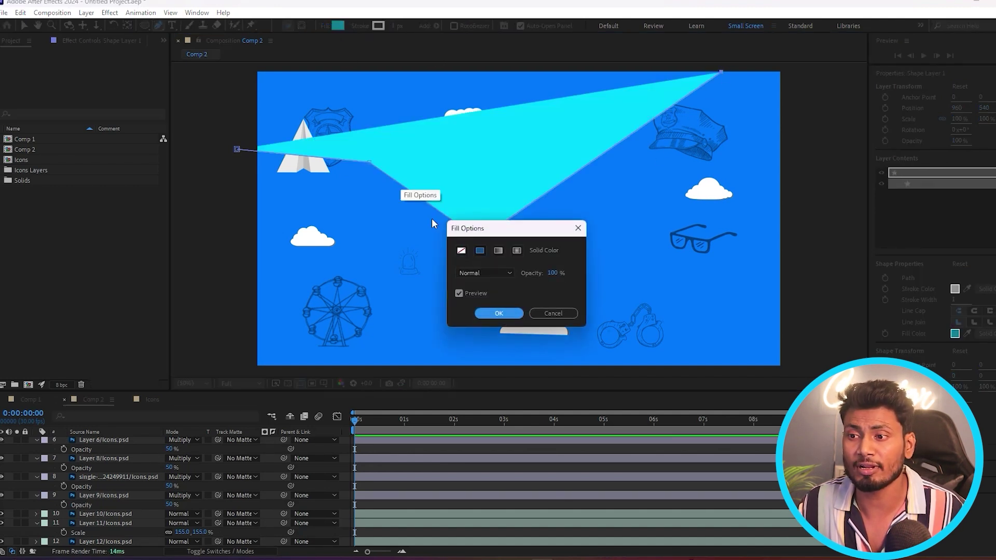
left_click(461, 251)
left_click(495, 312)
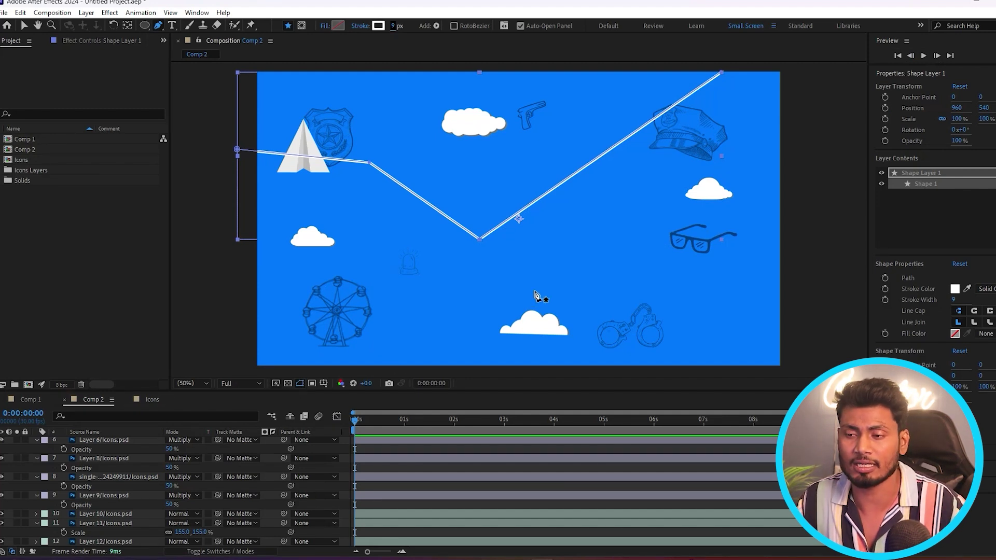
left_click(379, 26)
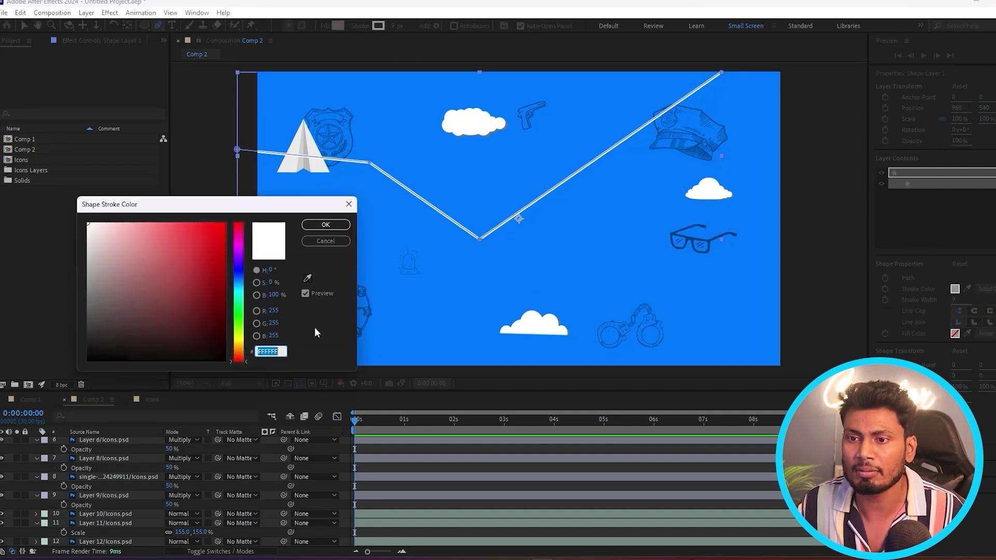
left_click_drag(108, 287, 71, 310)
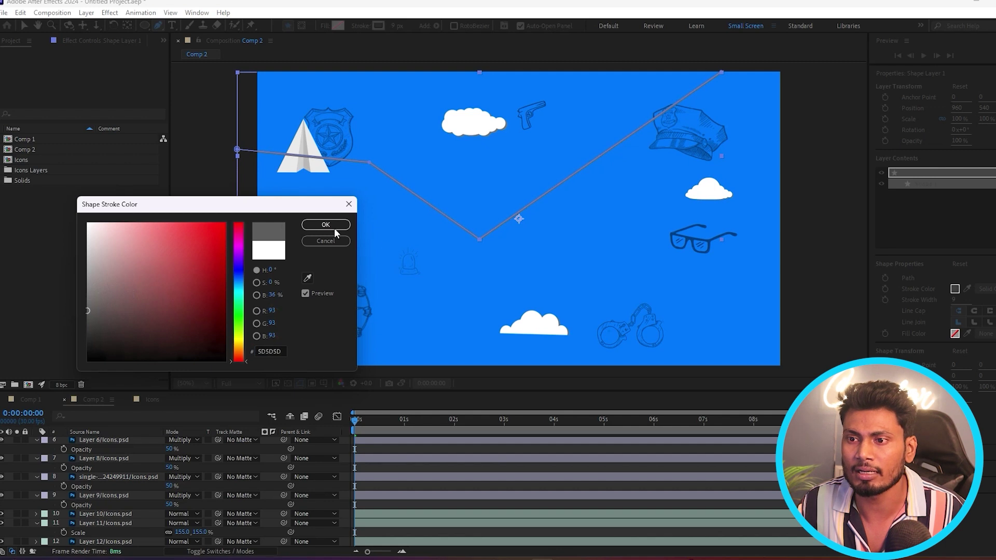
key("Return")
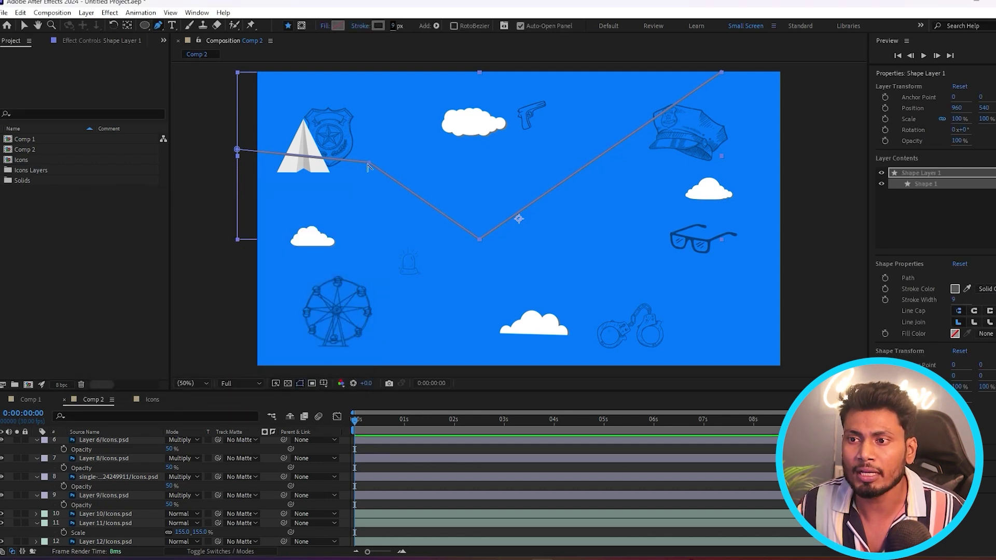
Bend the path into a smooth dip and pull its end toward the top-right corner.
left_click_drag(367, 166, 372, 173)
left_click_drag(478, 241, 507, 227)
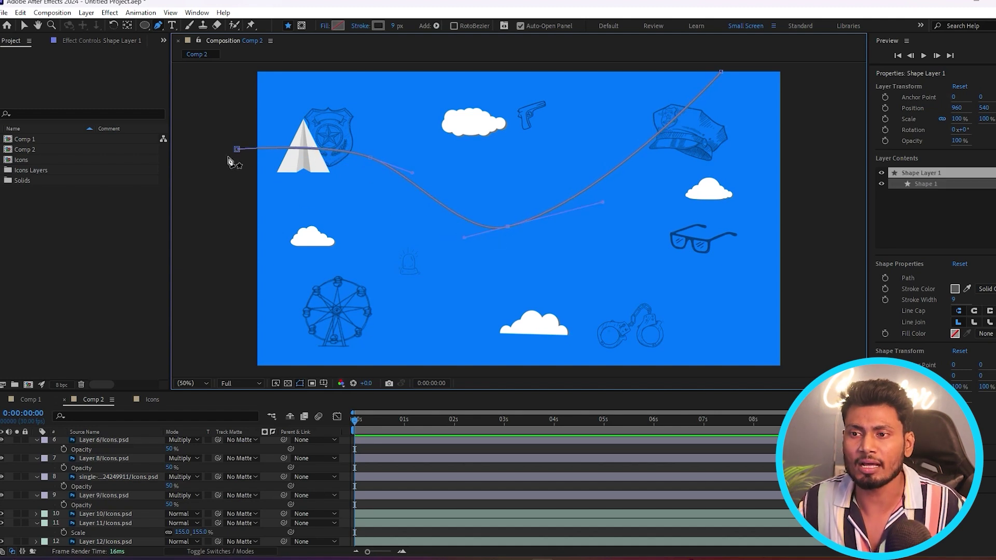
left_click_drag(369, 158, 362, 151)
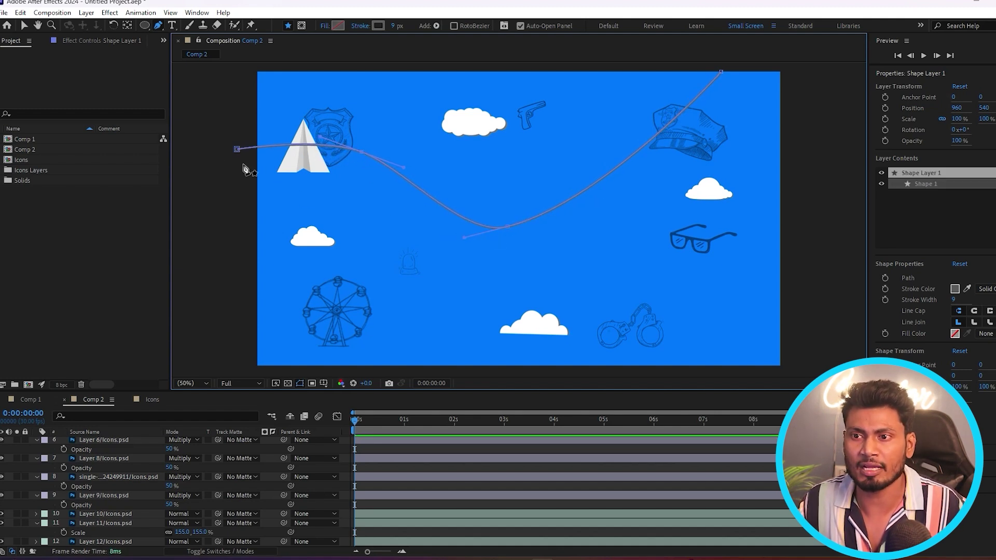
left_click_drag(362, 151, 360, 149)
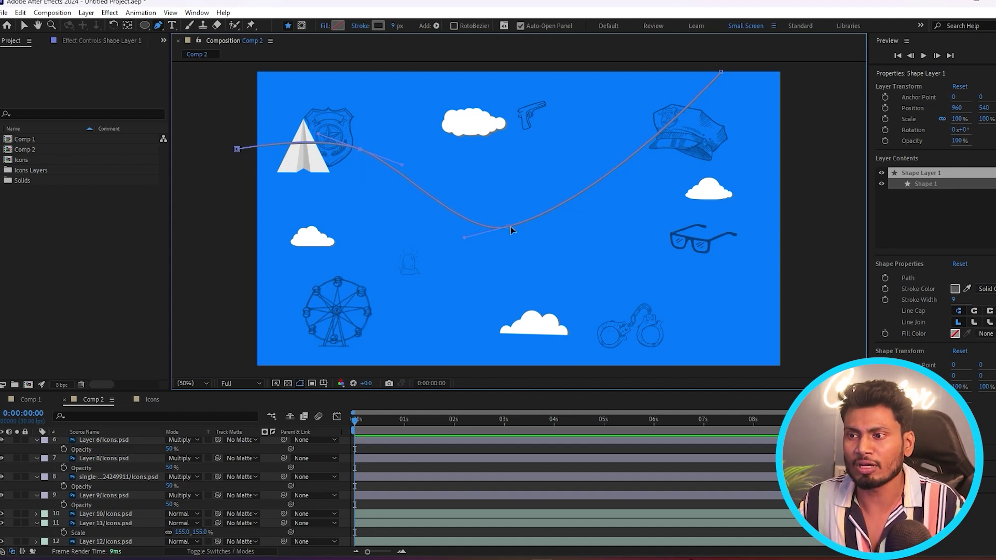
mouse_move(503, 226)
left_mouse_down()
mouse_move(422, 218)
mouse_move(437, 223)
left_mouse_up()
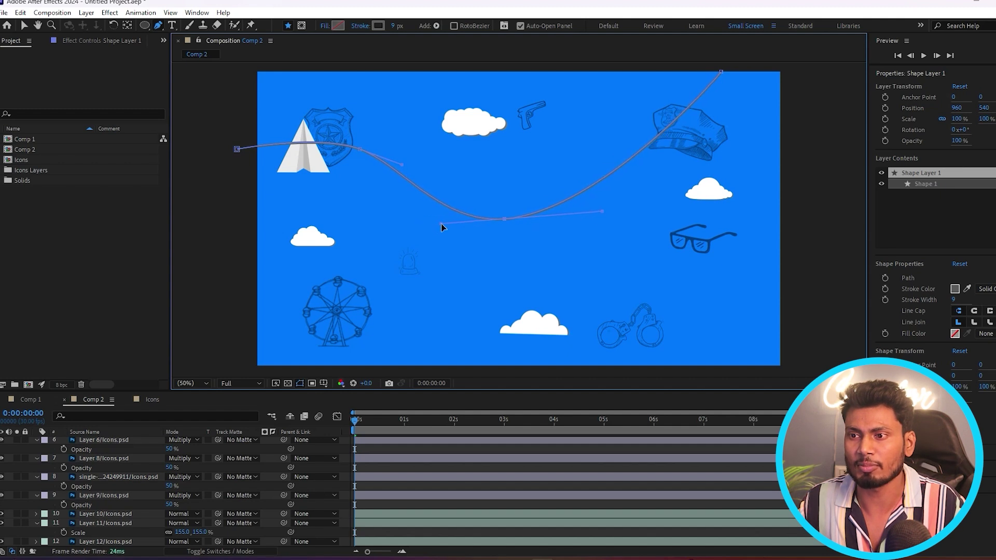
left_click_drag(720, 72, 726, 69)
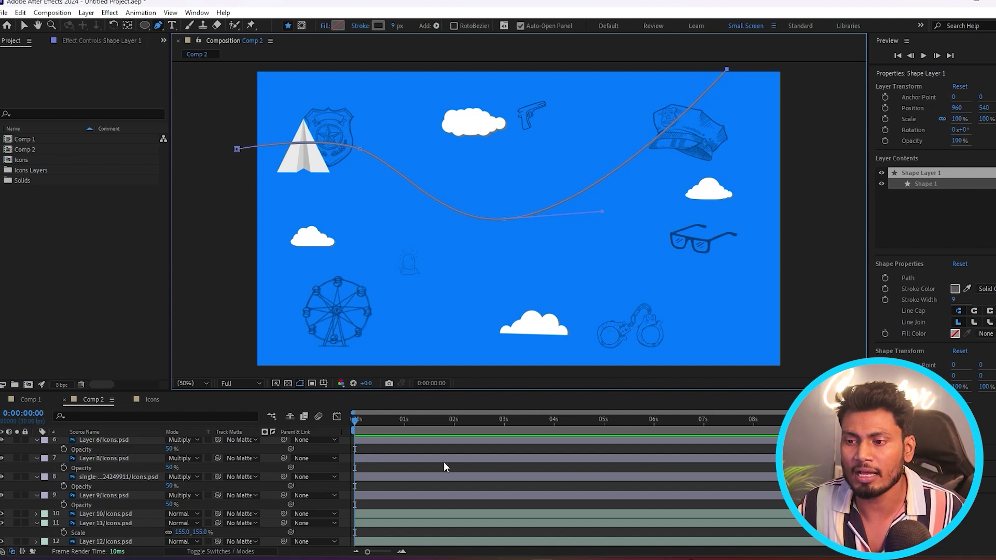
scroll(433, 449, "up", 5)
left_click(407, 444)
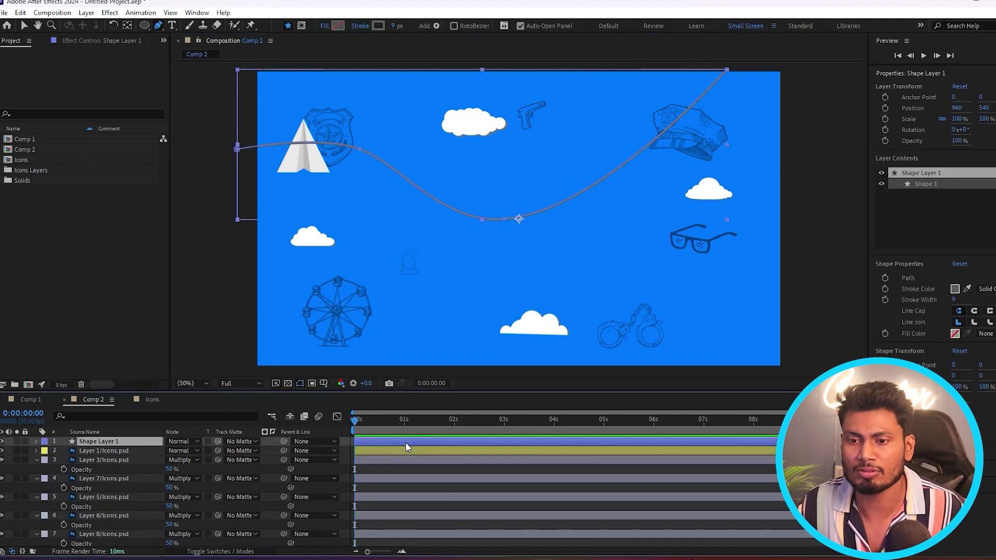
Add Dashes to Stroke 1 with a dash length of 28 and Round Cap ends.
left_click(46, 451)
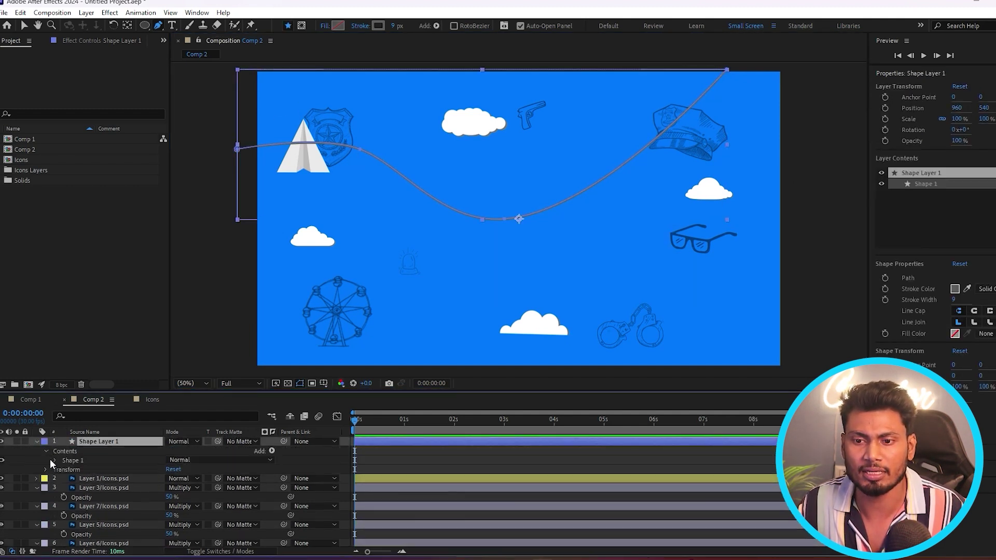
left_click(55, 460)
left_click(64, 479)
scroll(121, 511, "down", 1)
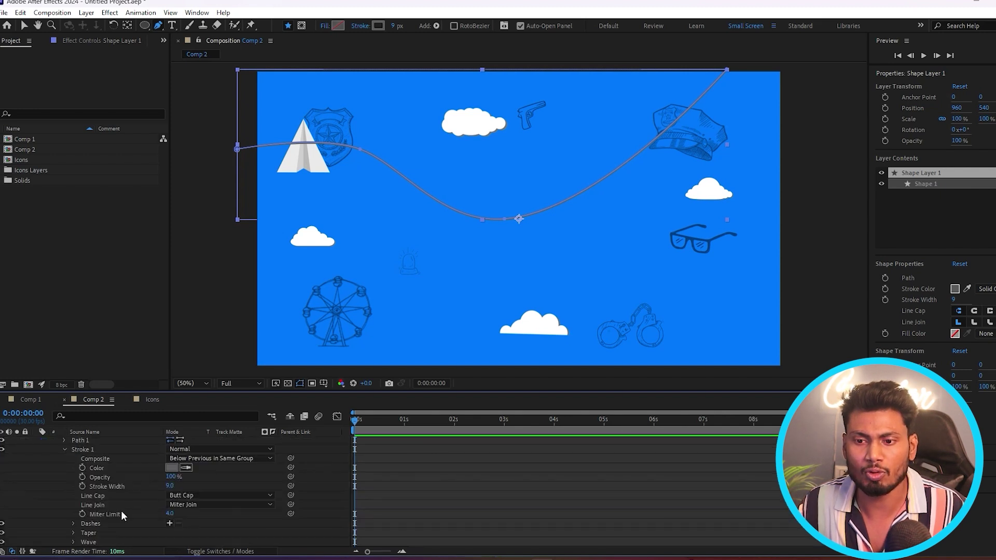
left_click(169, 524)
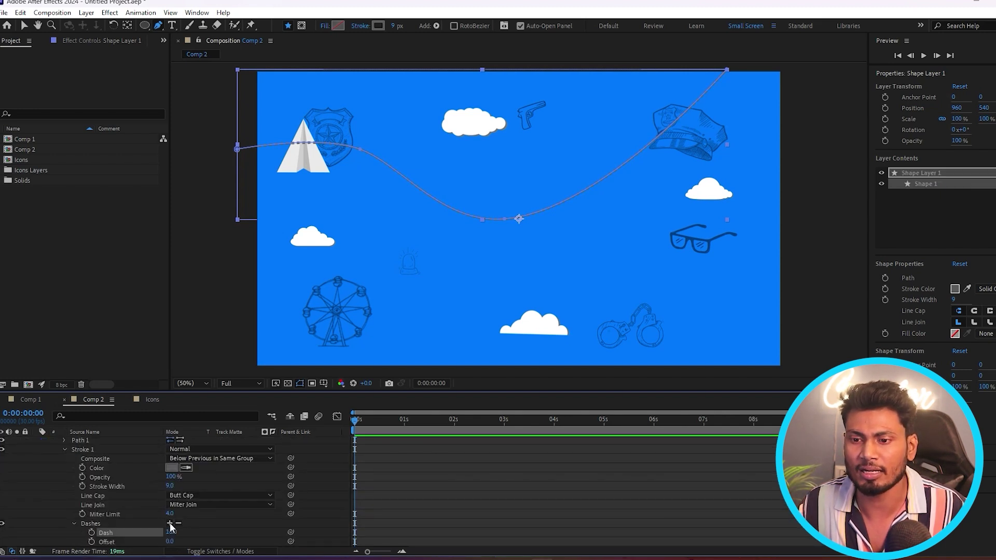
left_click_drag(171, 534, 181, 532)
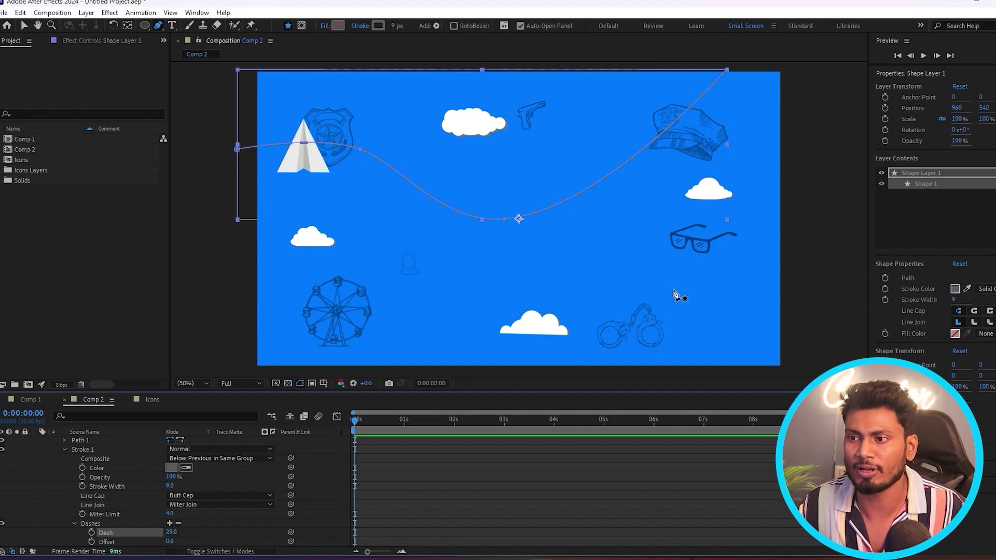
left_click(182, 496)
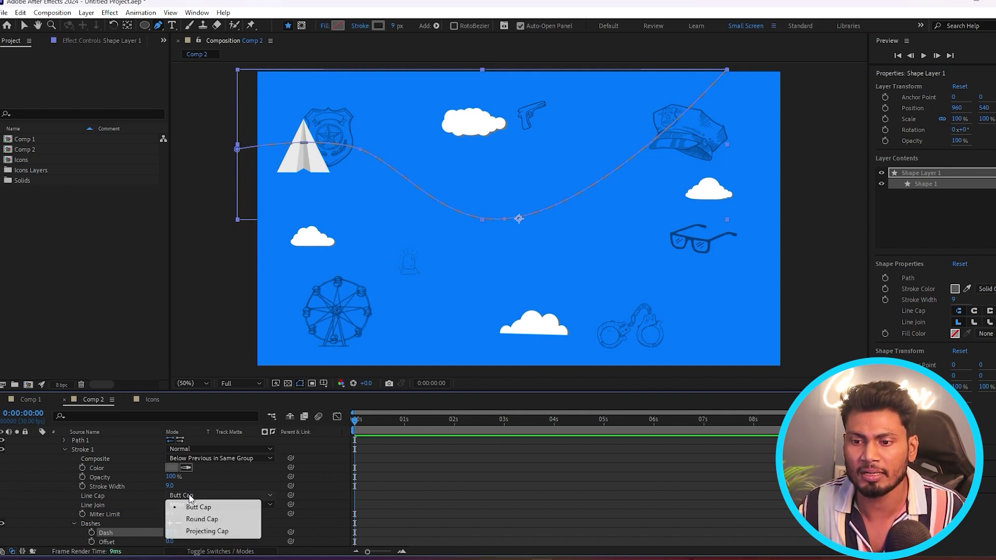
left_click(200, 520)
left_click(522, 480)
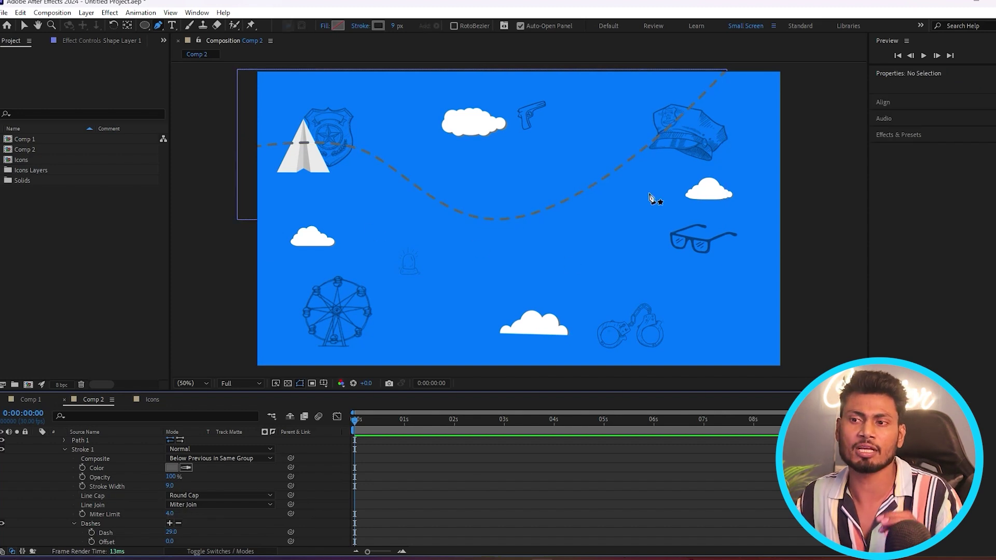
Select the Path property of Shape Layer 1's Path 1, then the paper plane layer.
scroll(110, 462, "up", 2)
left_click(104, 442)
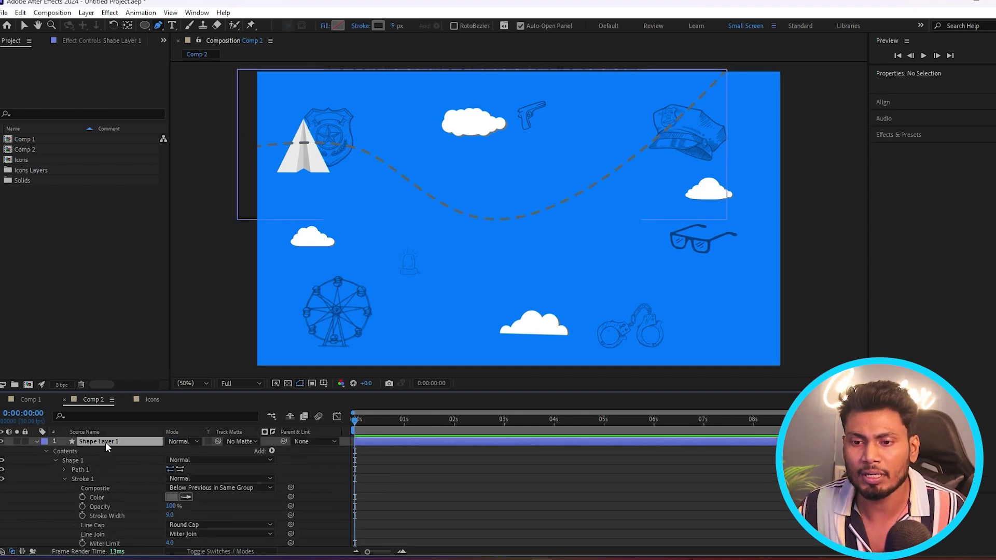
left_click(64, 470)
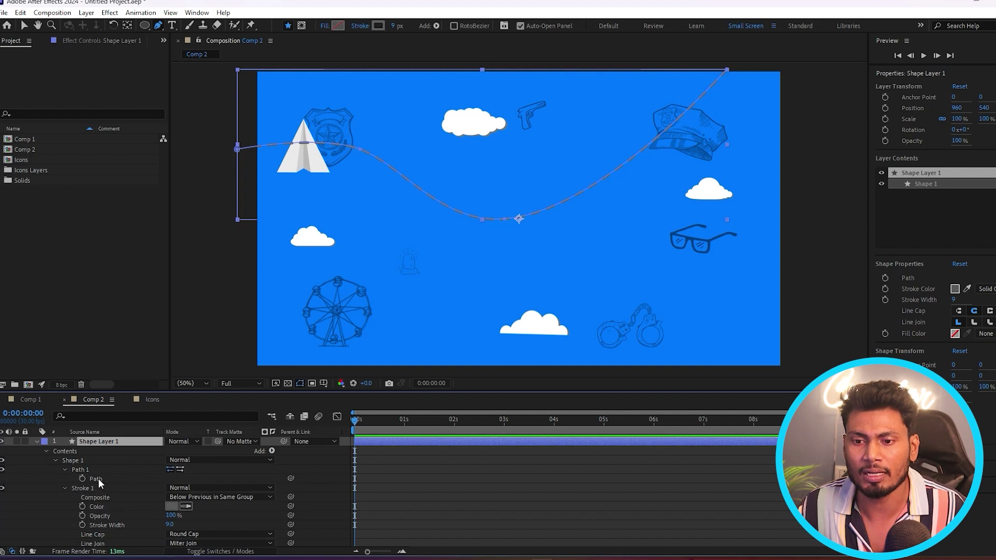
left_click(95, 478)
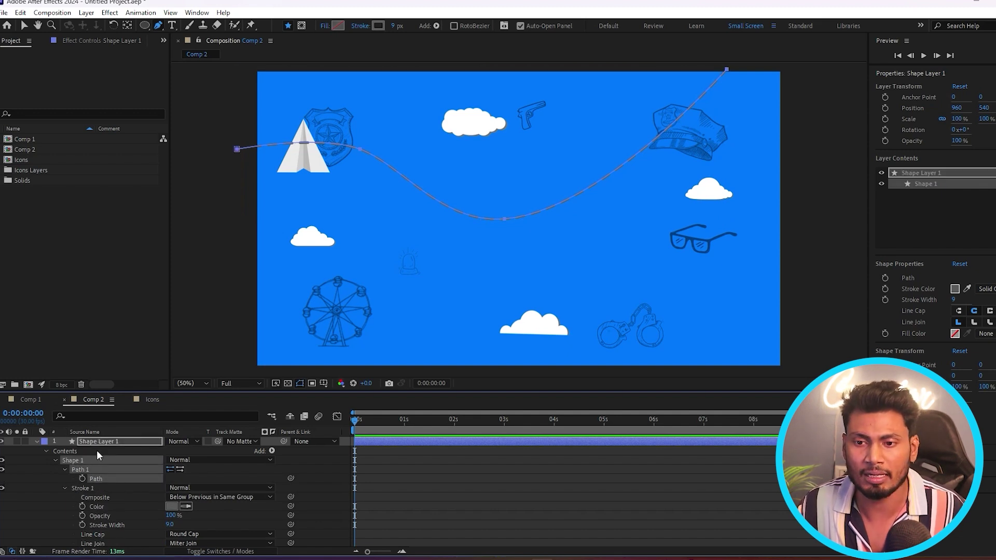
scroll(409, 498, "down", 5)
scroll(409, 505, "down", 1)
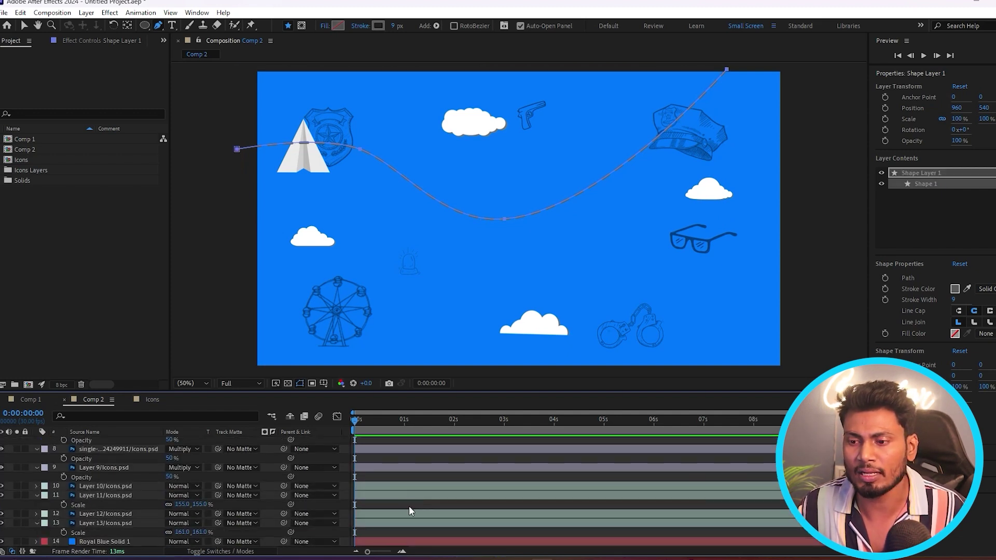
scroll(419, 507, "up", 6)
left_click(367, 451)
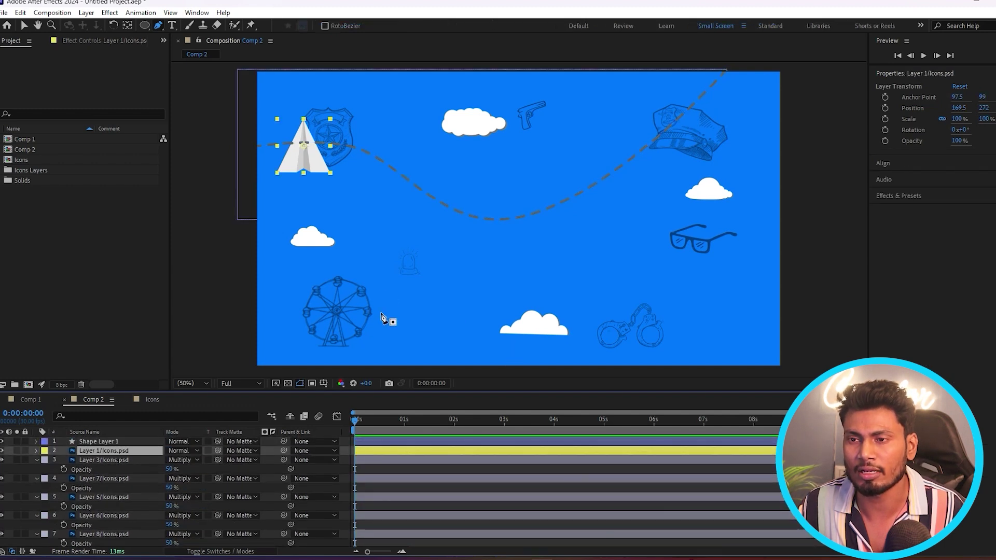
Paste the copied dashed path into the plane's Position so it flies along it.
key("p")
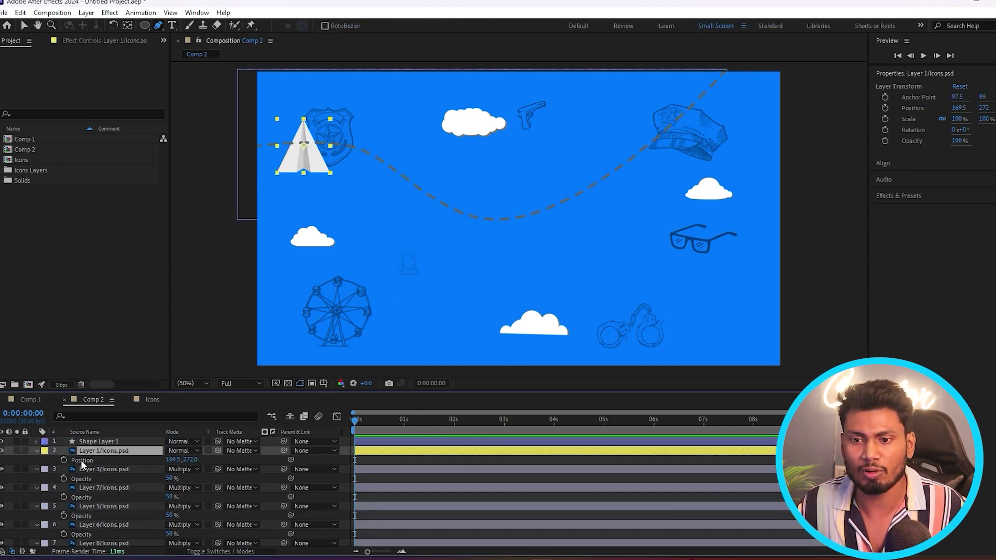
key("ctrl+v")
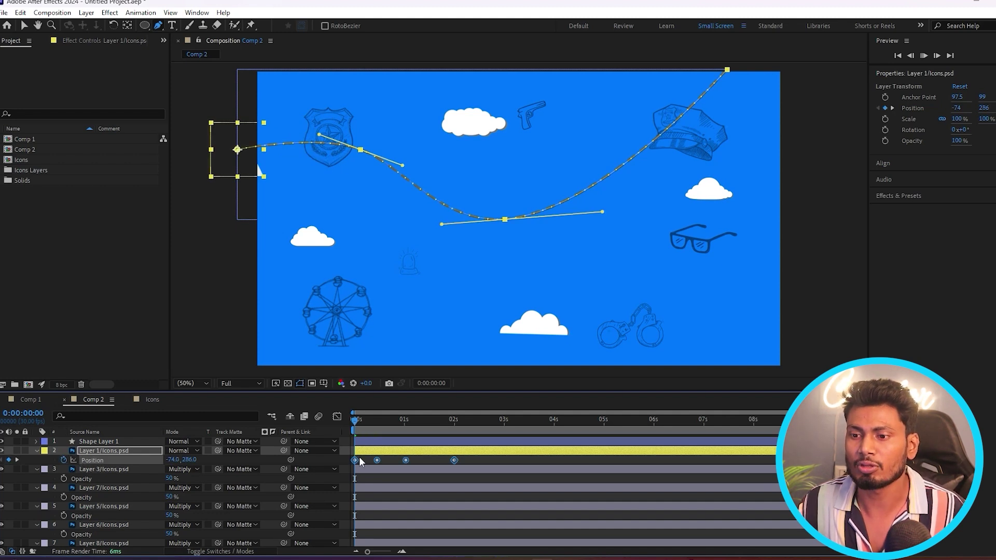
key("space")
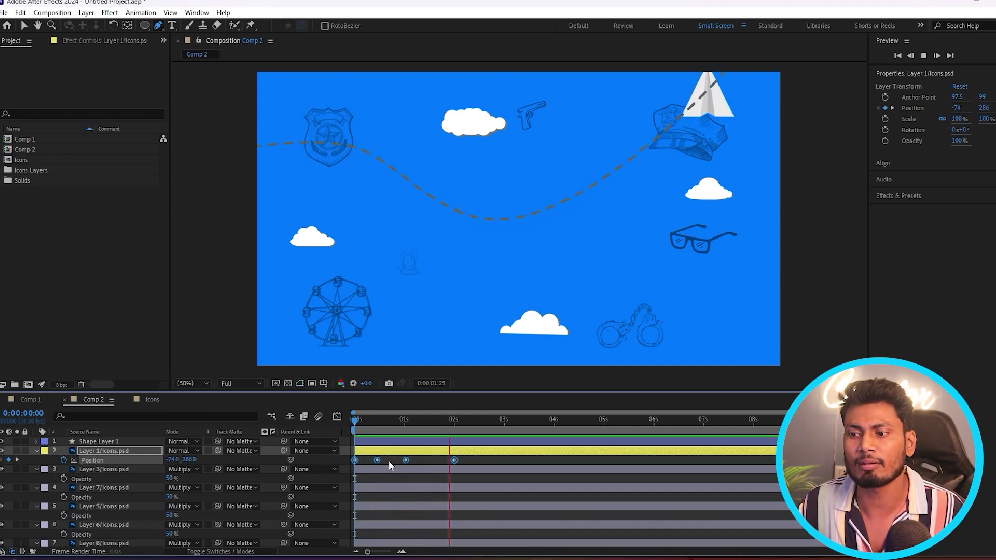
key("space")
Drag the last Position keyframe to 5 seconds and preview the flight from the start.
left_click(454, 460)
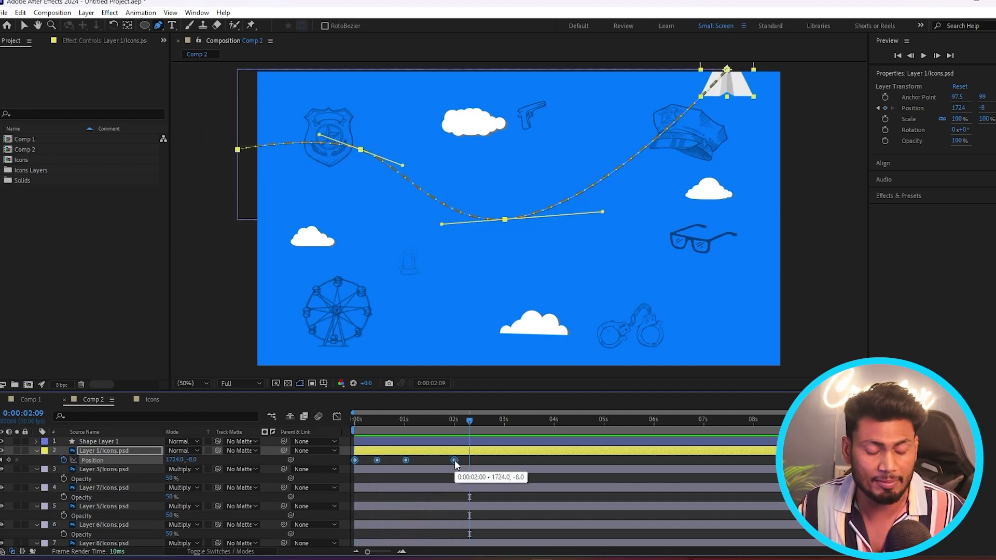
left_click_drag(454, 460, 605, 459)
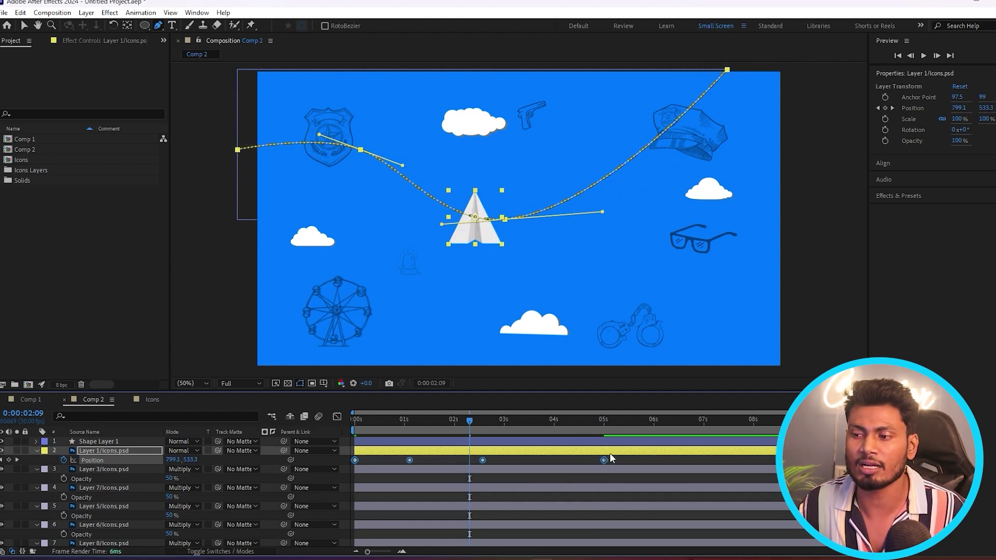
left_click(549, 460)
key("Home")
key("space")
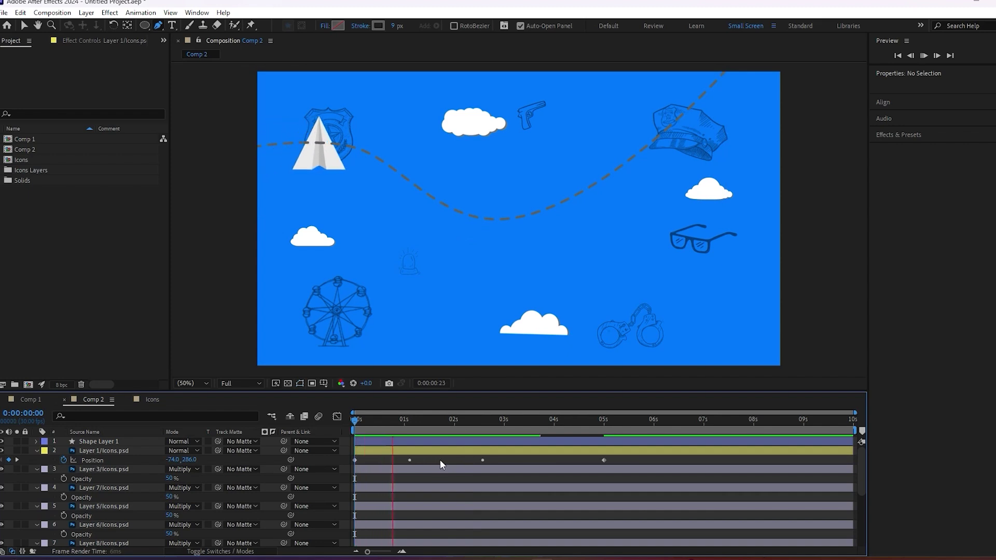
key("space")
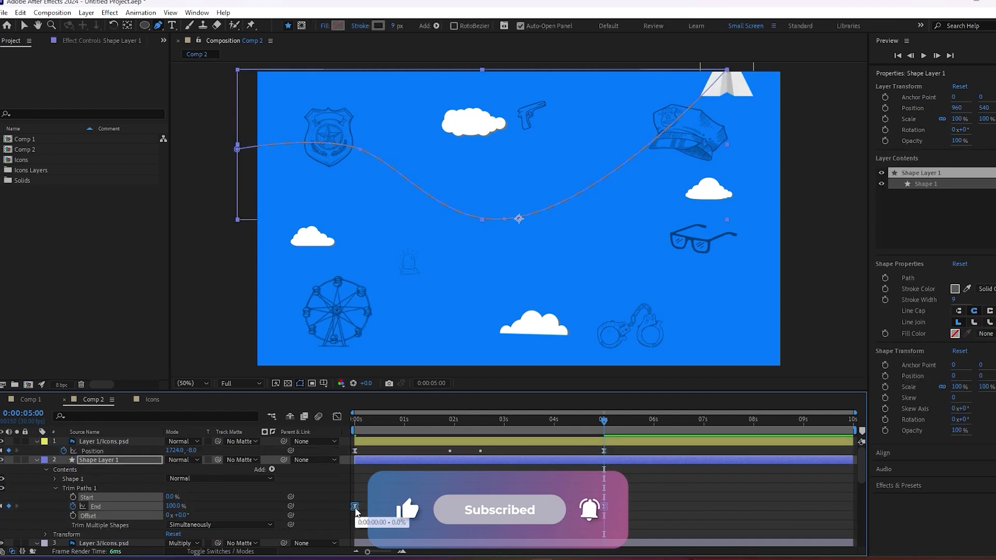
Set the Trim Paths End keyframe velocity to 65% incoming influence and adjust outgoing influence.
right_click(356, 510)
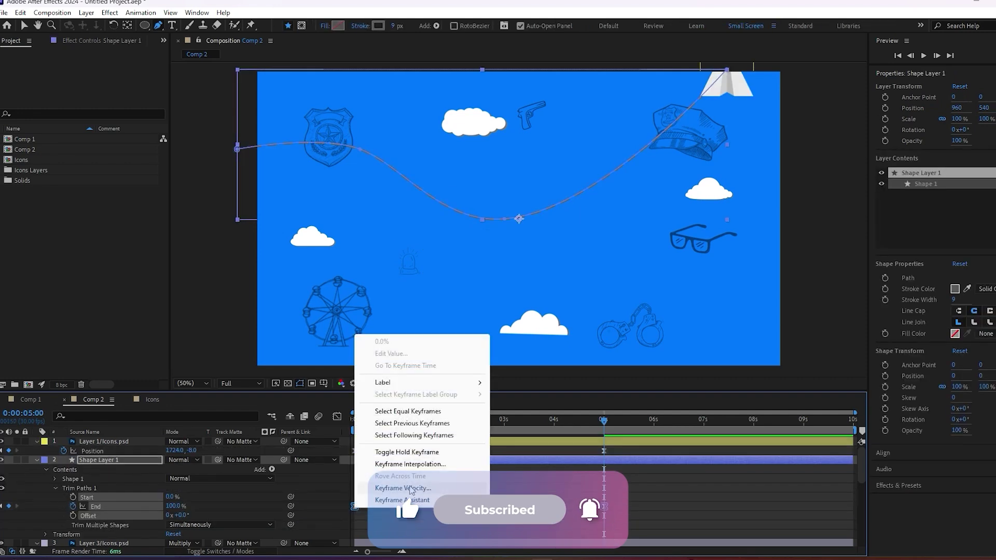
left_click(411, 488)
double_click(435, 275)
type("65")
left_click(609, 278)
type("6")
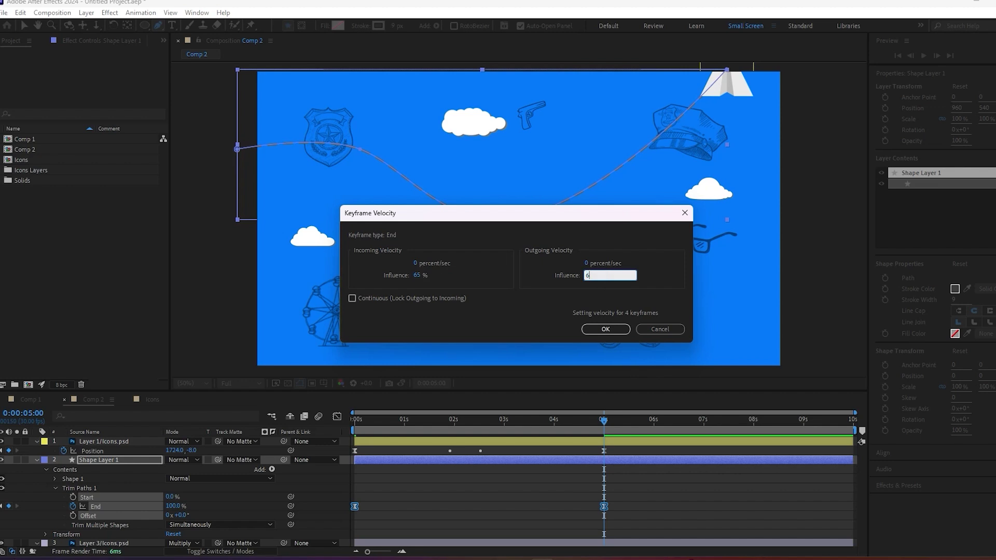
key("Return")
Preview the eased draw-on from the start, then reselect the shape layer.
key("Home")
key("space")
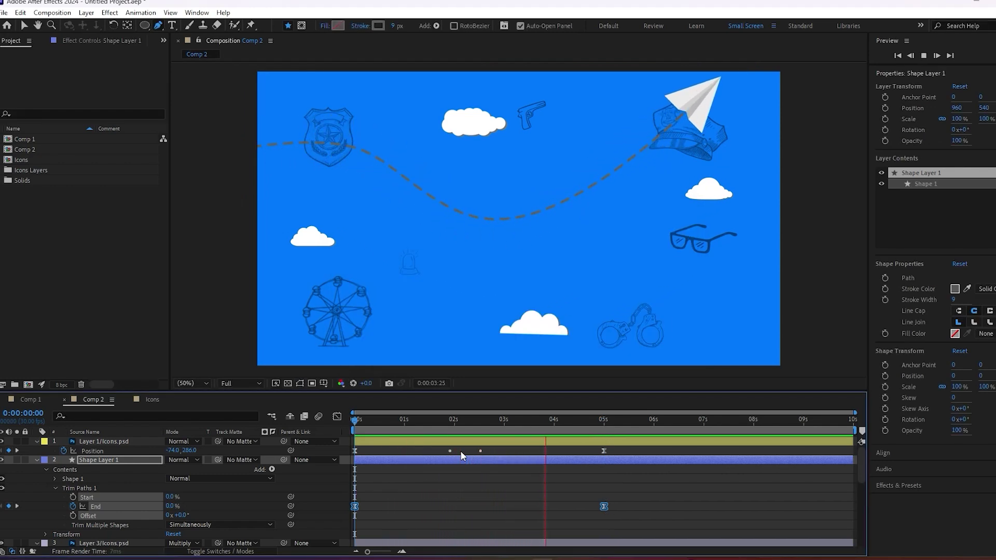
key("space")
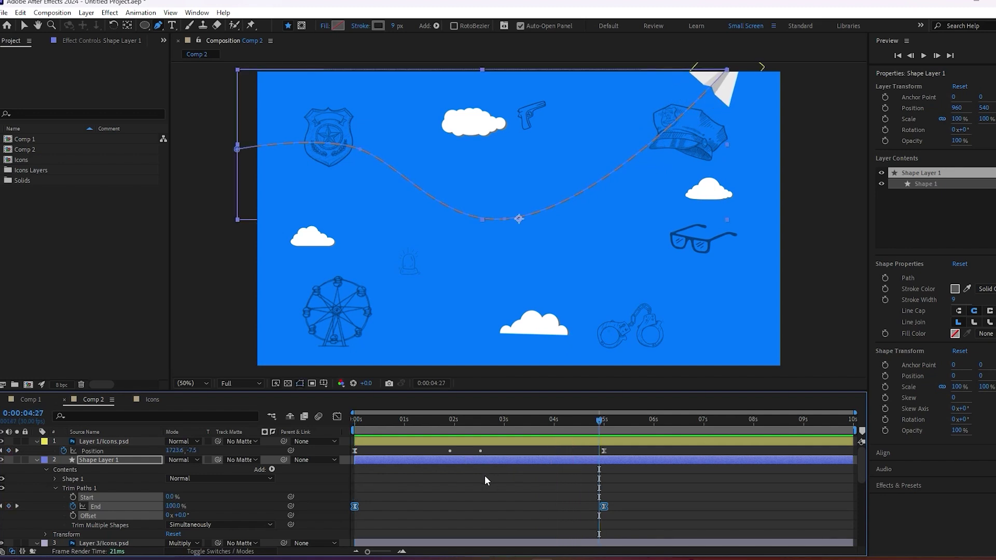
left_click(484, 475)
key("v")
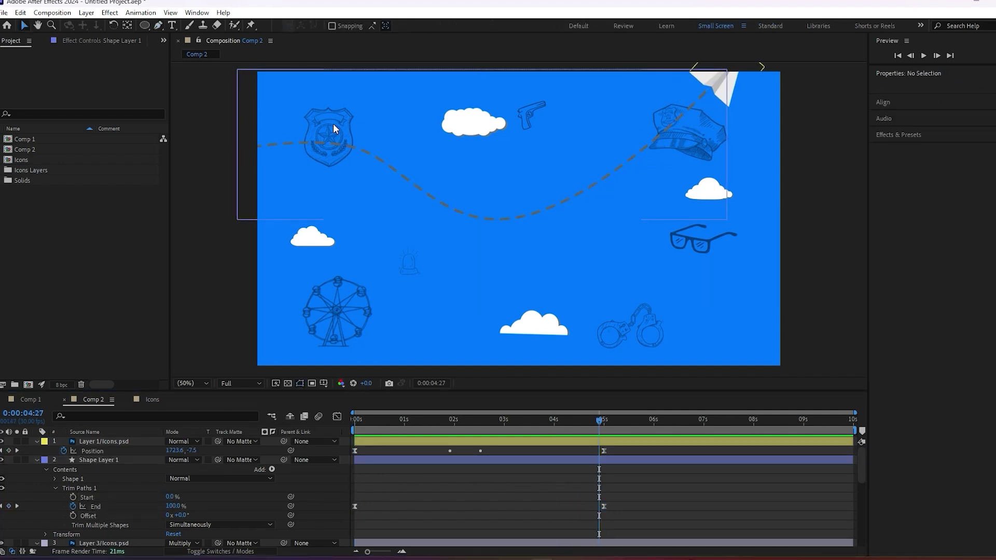
left_click(332, 129)
scroll(235, 491, "down", 3)
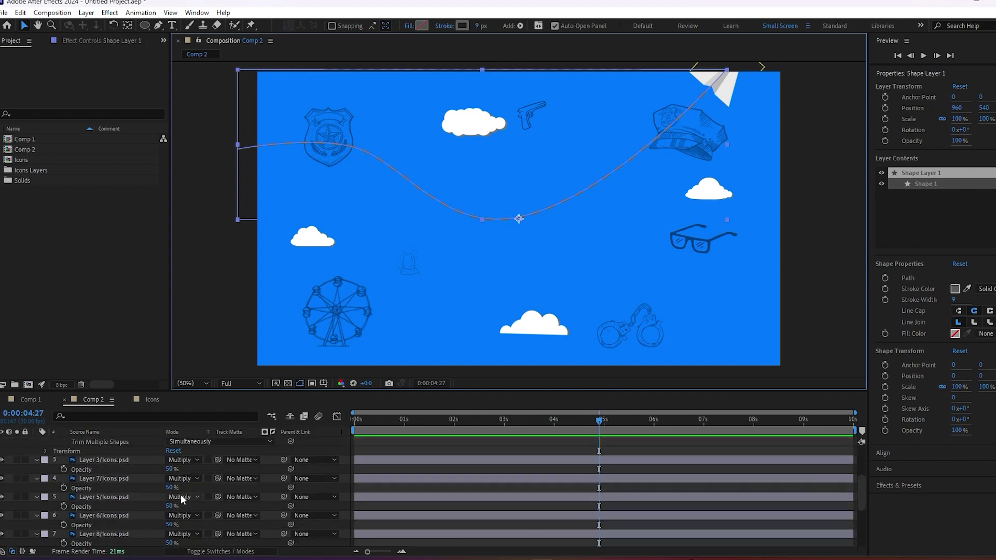
Reposition the police badge icon and bring its layer to the top of the stack.
left_click(105, 459)
left_click(111, 480)
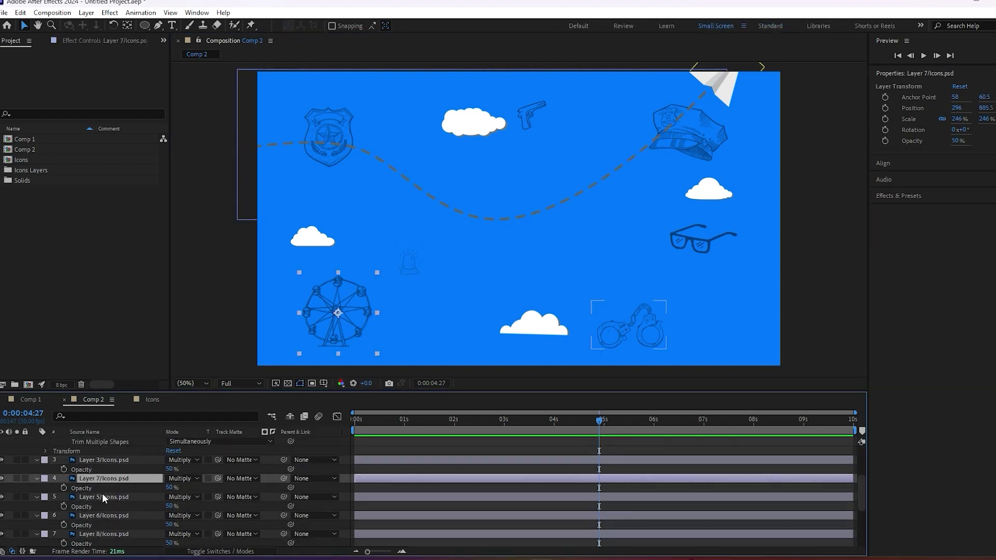
left_click(102, 496)
left_click(103, 516)
mouse_move(344, 130)
left_mouse_down()
mouse_move(328, 106)
mouse_move(320, 115)
left_mouse_up()
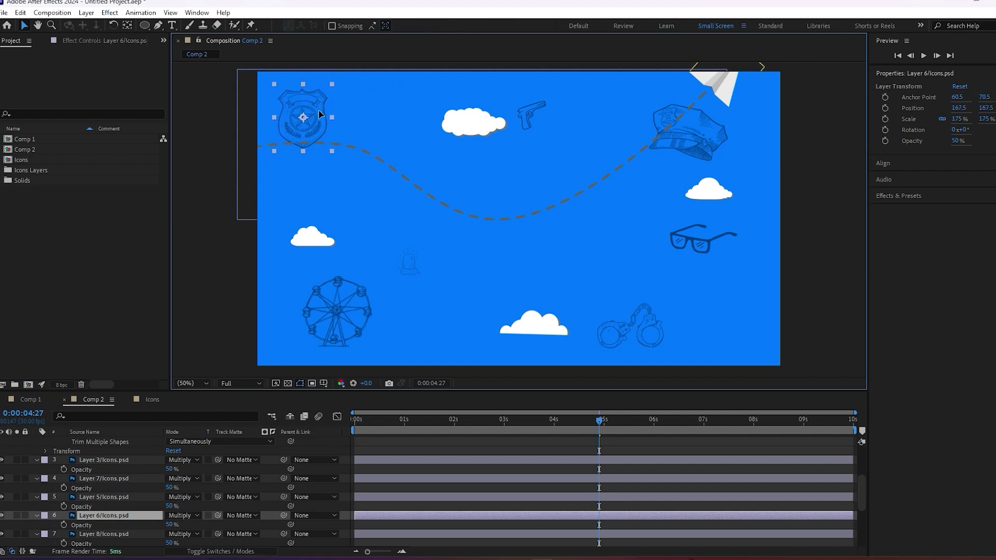
key("ctrl+shift+bracketright")
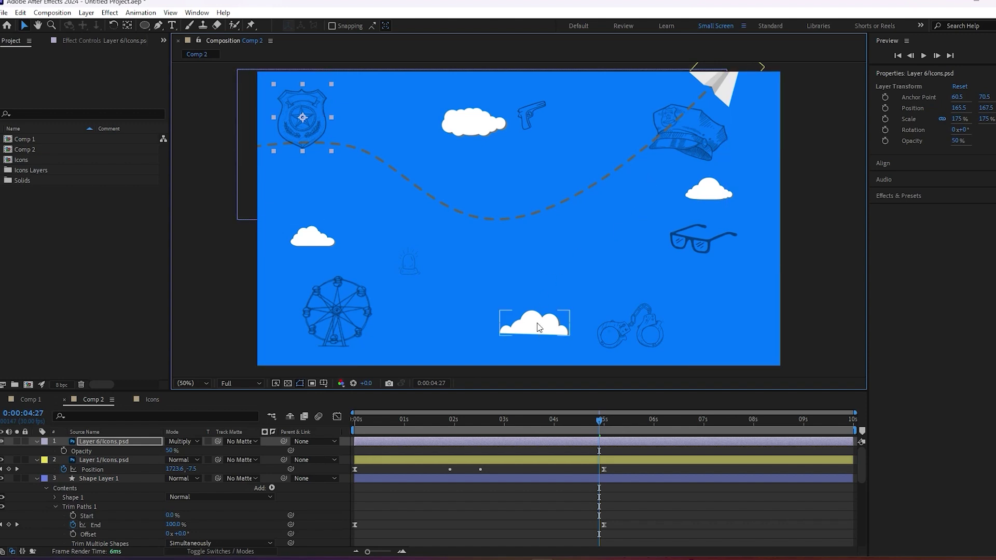
Move the siren doodle toward the scene centre and scale it to 226%.
left_click(412, 268)
mouse_move(412, 269)
left_mouse_down()
mouse_move(624, 275)
mouse_move(574, 264)
left_mouse_up()
scroll(246, 474, "down", 1)
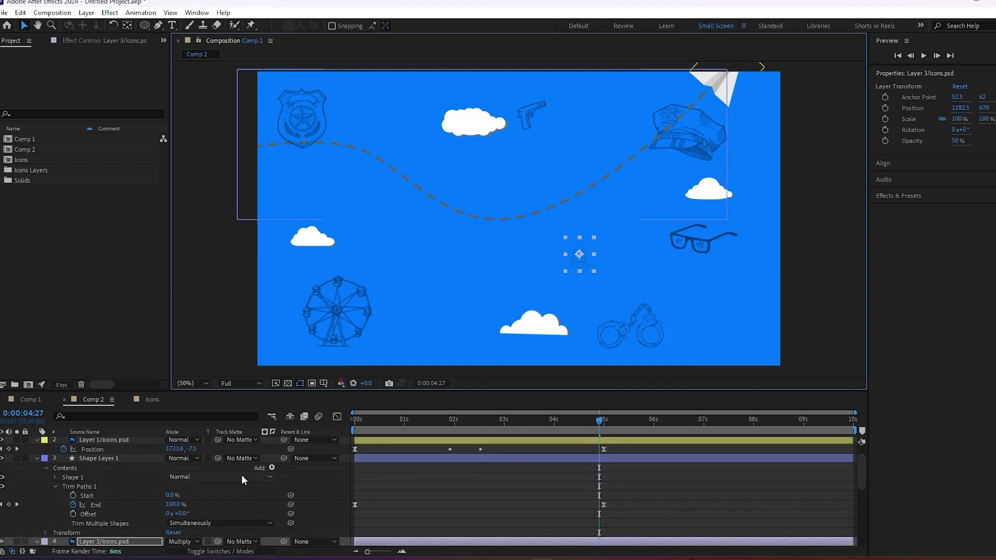
scroll(207, 507, "down", 2)
key("s")
left_click_drag(184, 495, 250, 497)
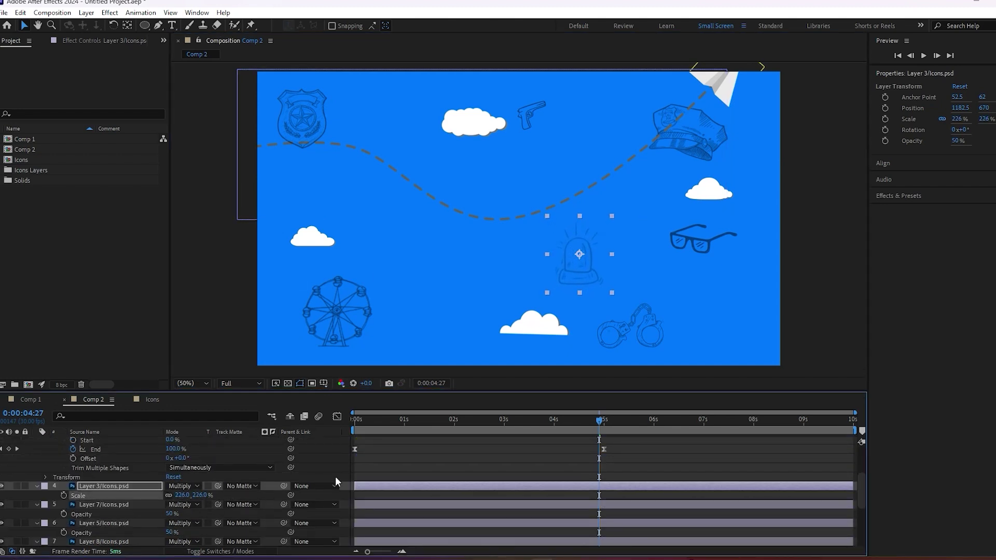
key("ctrl+shift+a")
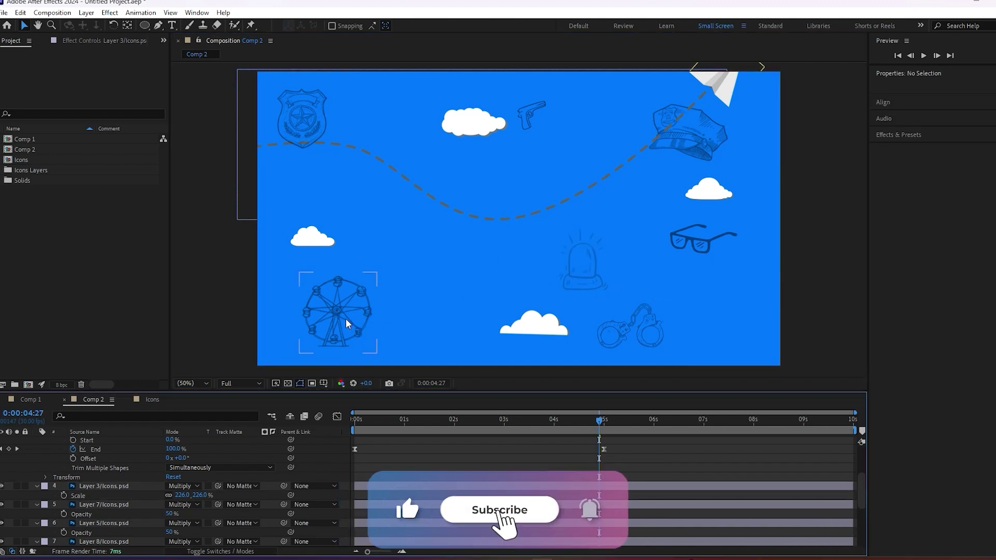
left_click(345, 323)
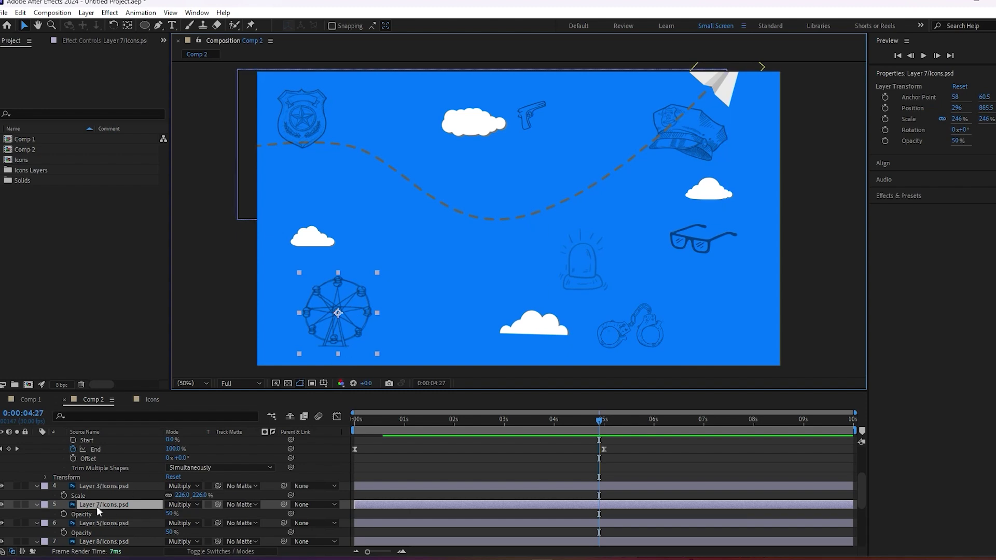
Give the ferris wheel's Position a wiggle(1,3) expression and preview the jitter.
key("p")
left_click(63, 514, "alt")
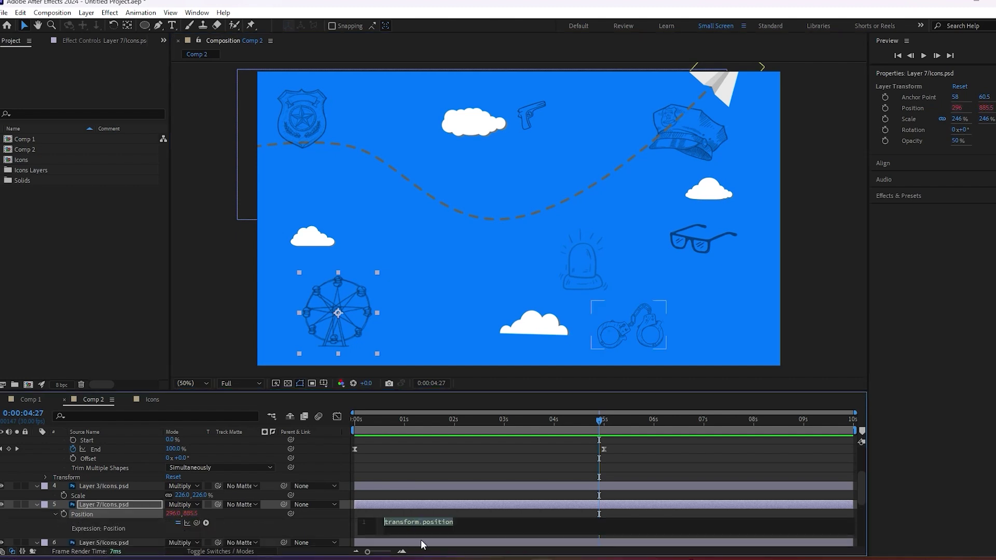
type("wiggle()")
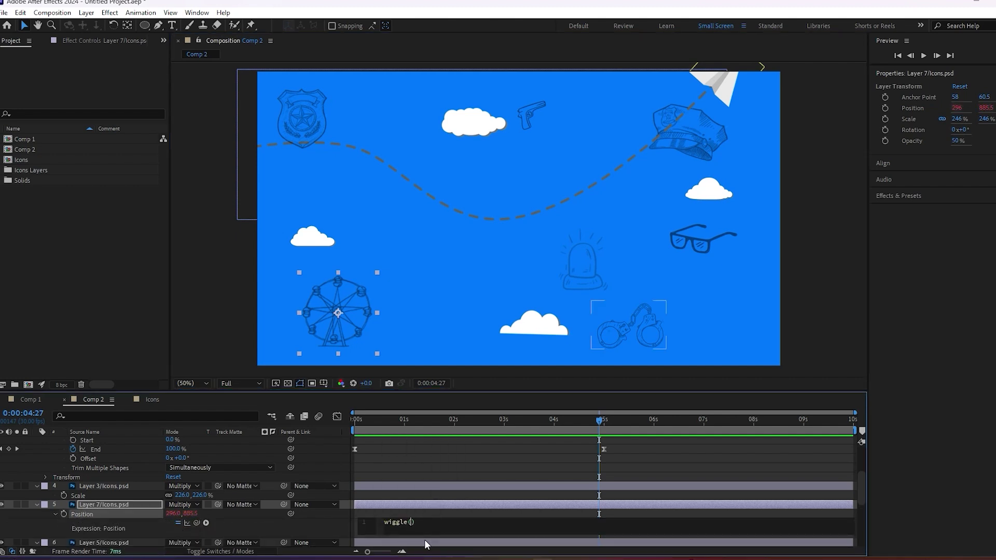
type("1,3")
key("KP_Enter")
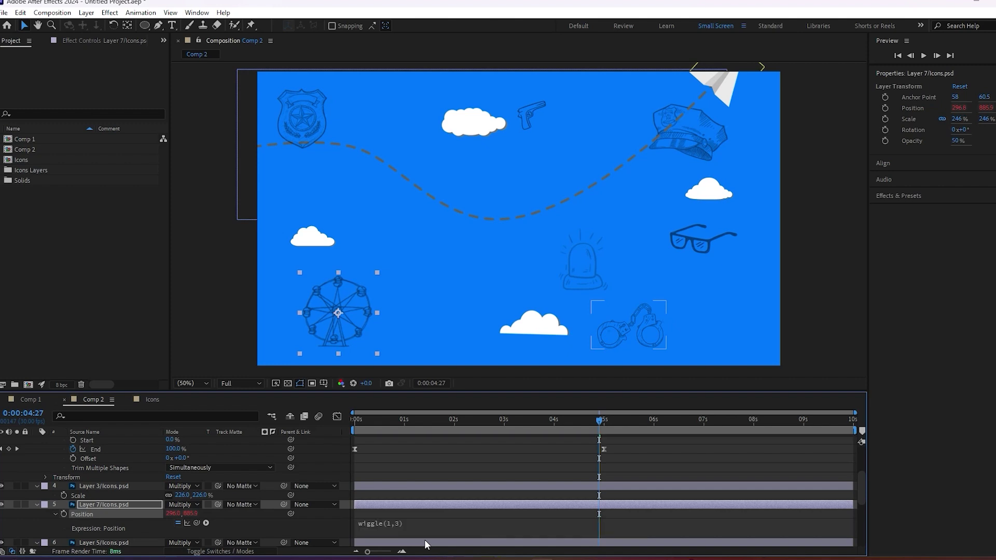
key("space")
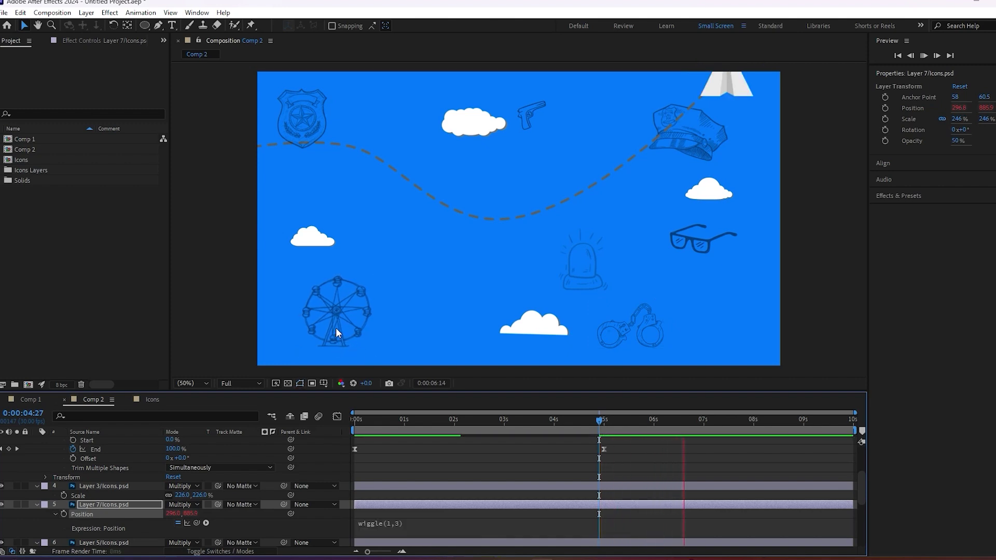
key("space")
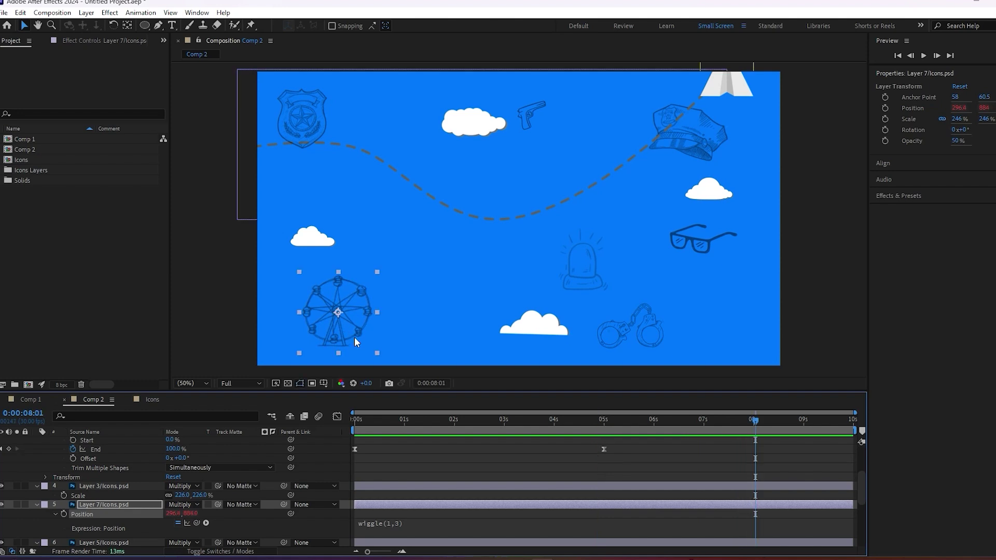
left_click(301, 111)
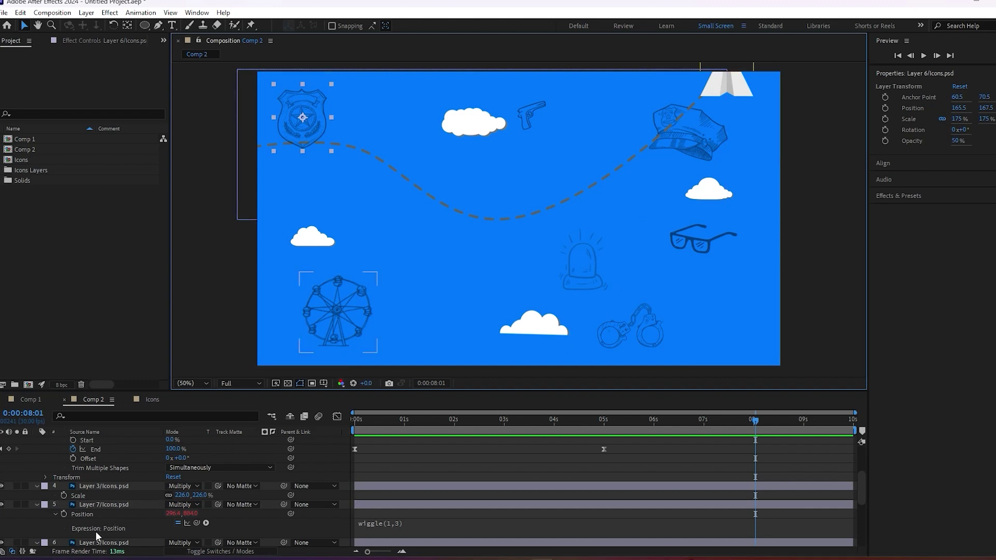
Add a wiggle(1,2) expression to the police badge's Rotation and preview it.
key("r")
left_click(64, 450, "alt")
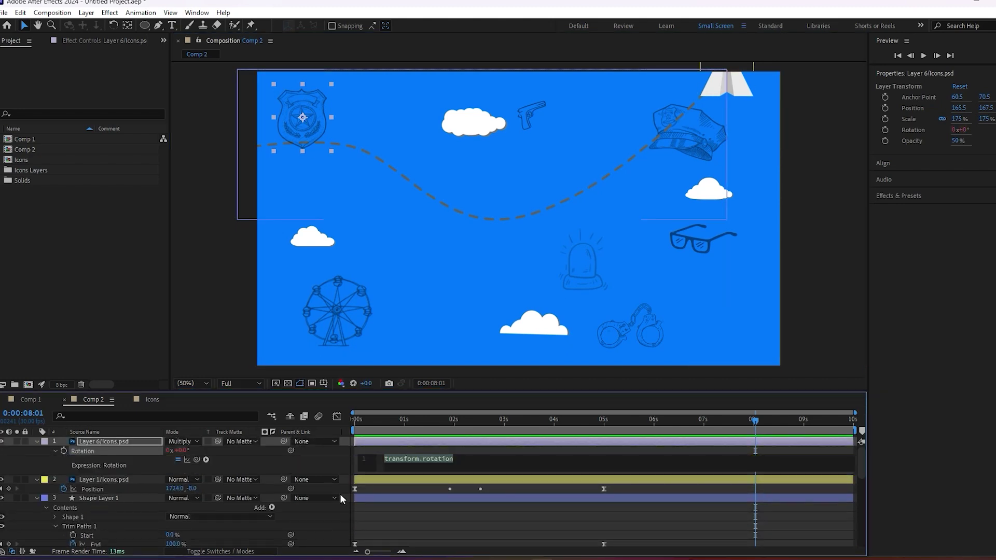
type("wig")
key("Return")
type(",2")
key("KP_Enter")
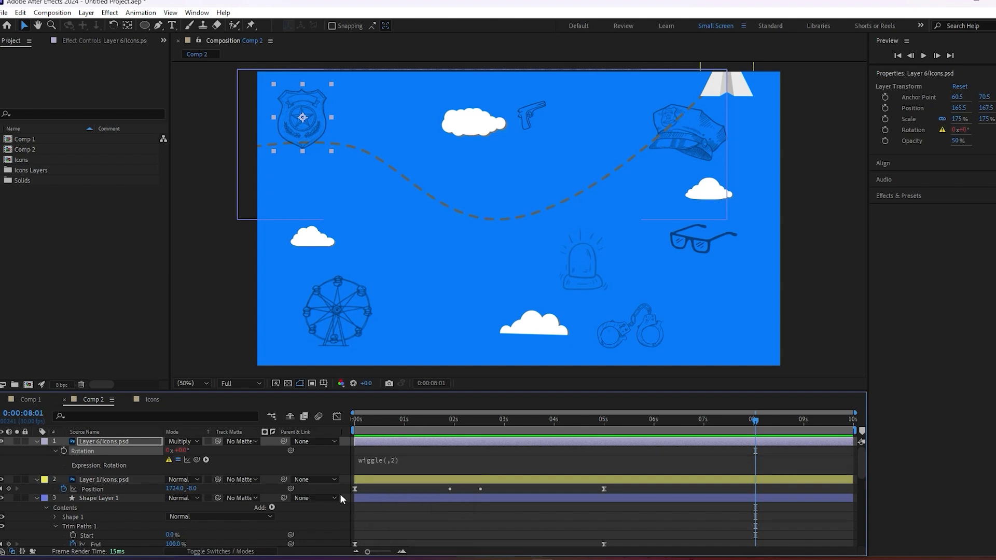
left_click(385, 461)
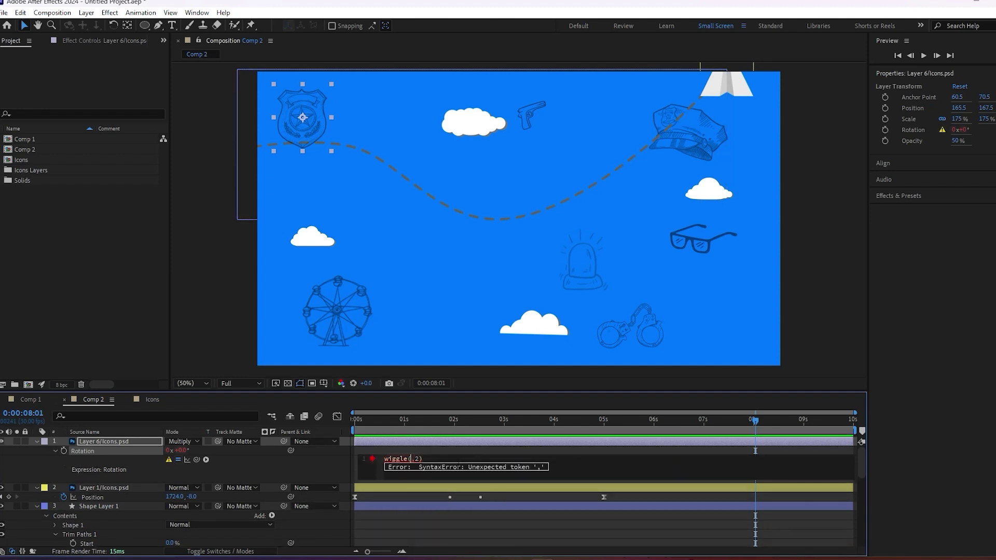
left_click(304, 469)
key("space")
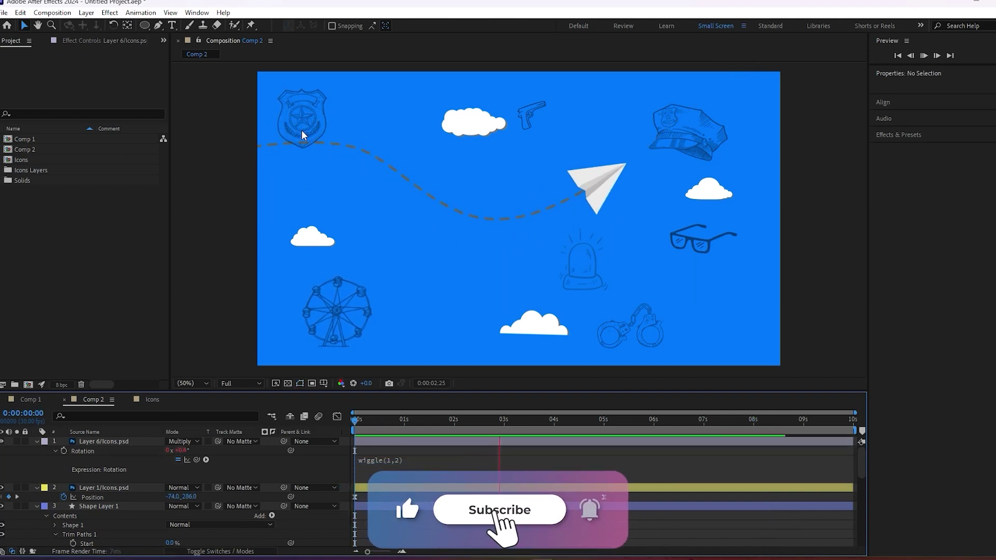
key("space")
Paste the wiggle(1,2) expression onto the cloud doodle's Rotation.
left_click(536, 326)
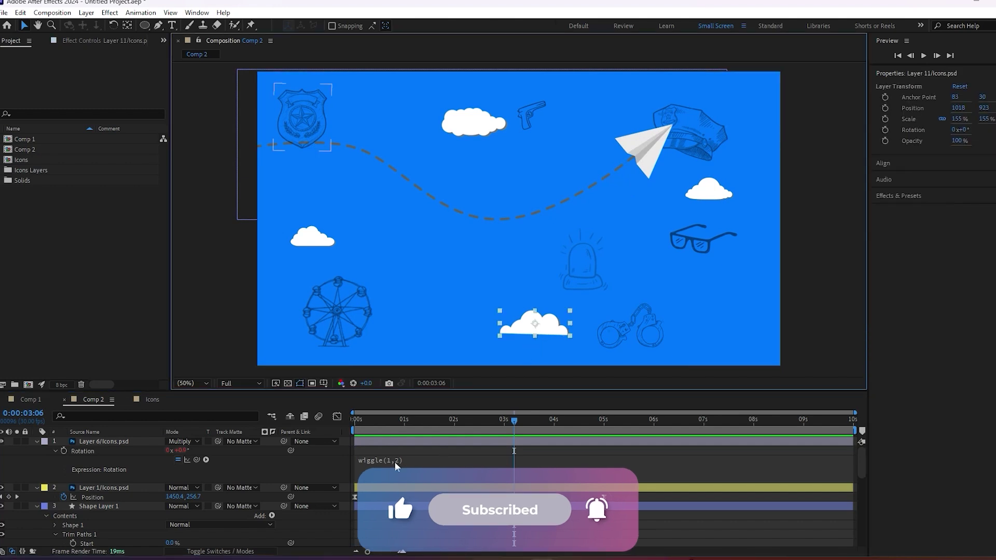
left_click(395, 460)
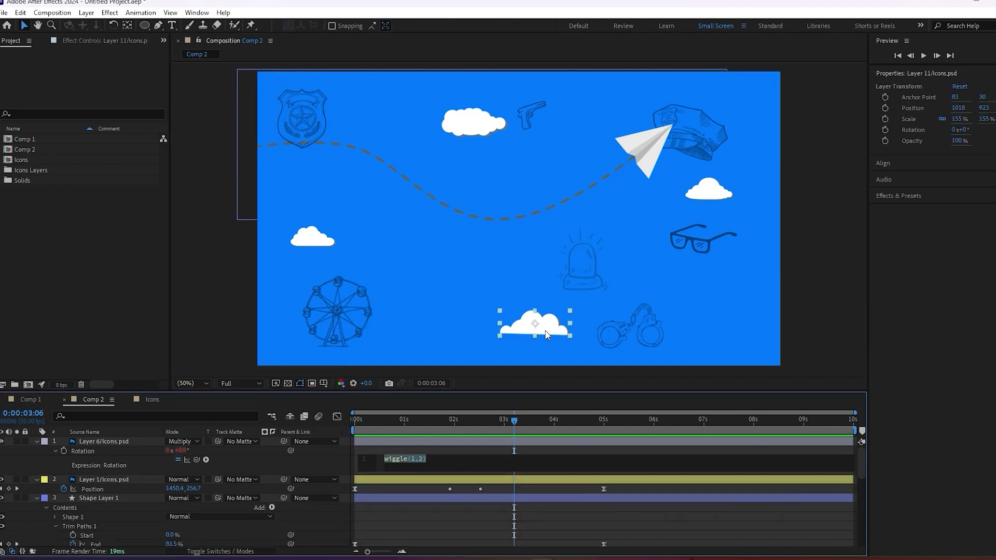
type("r")
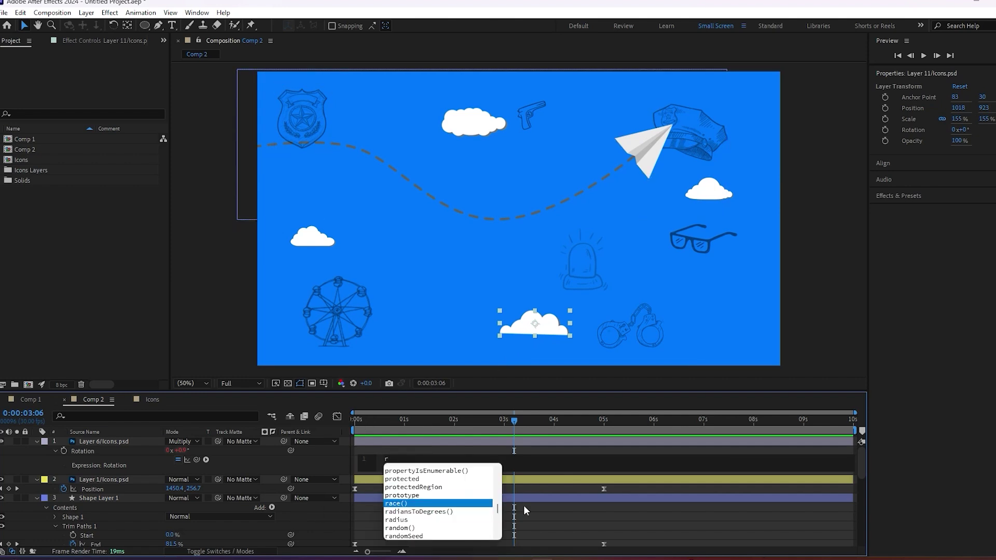
key("Escape")
type("wiggle(1,2)")
left_click(536, 327)
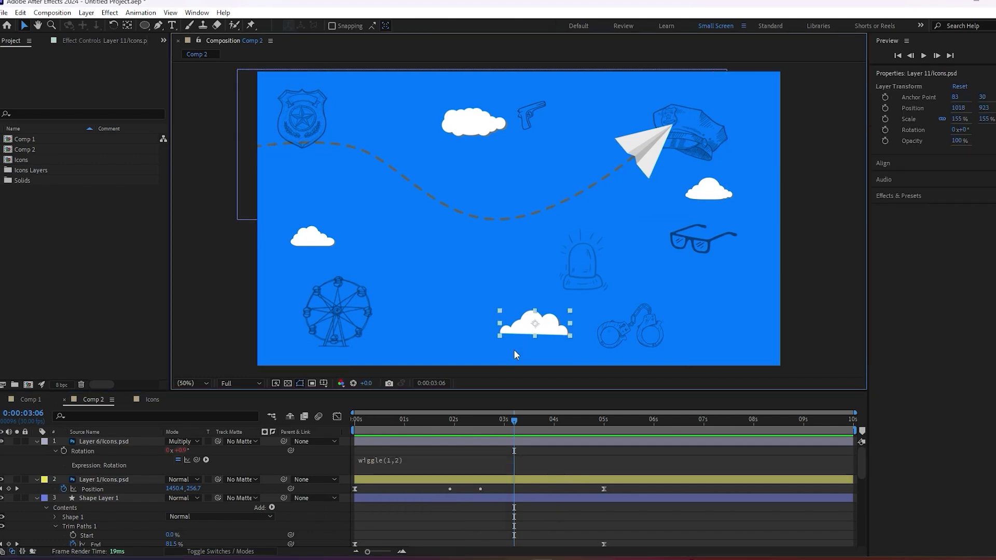
key("s")
key("r")
left_click(64, 508, "alt")
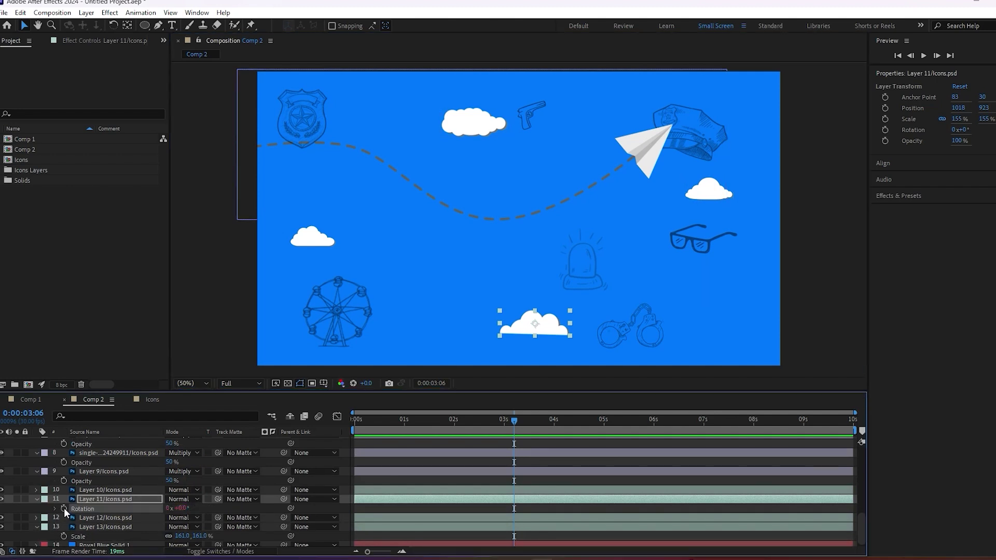
type("wiggle(1,2)")
Preview the wobbling doodles and stop partway through.
left_click(695, 181)
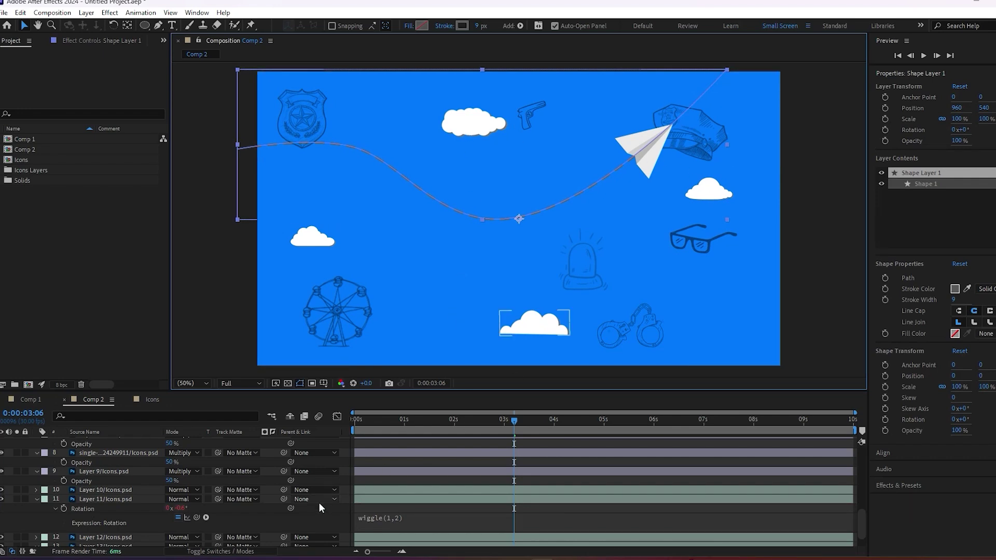
scroll(319, 503, "up", 5)
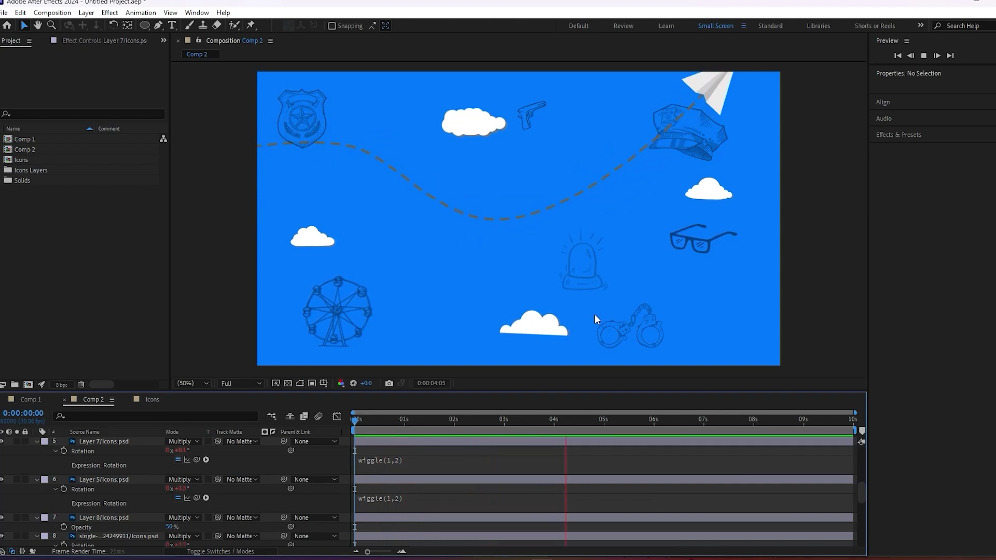
left_click(636, 328)
key("space")
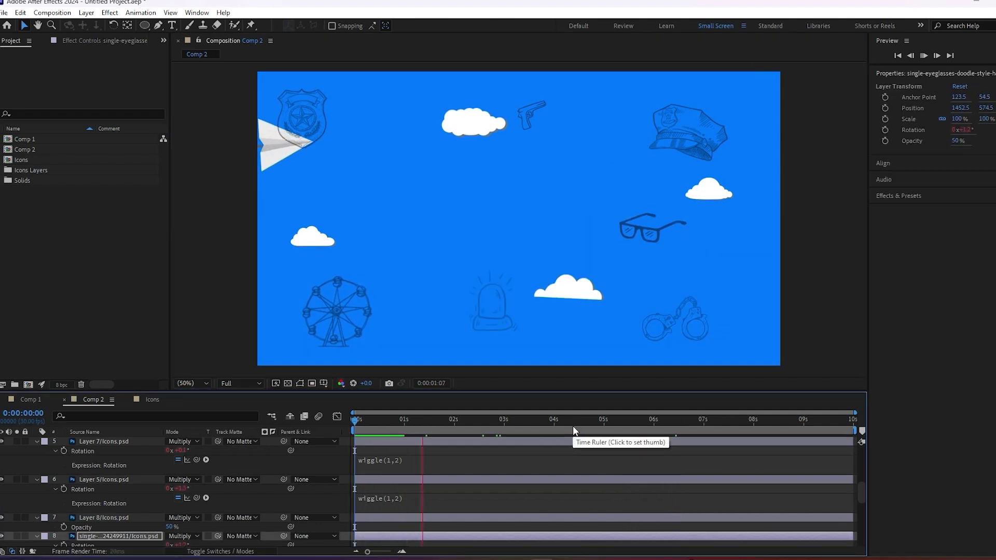
left_click(680, 240)
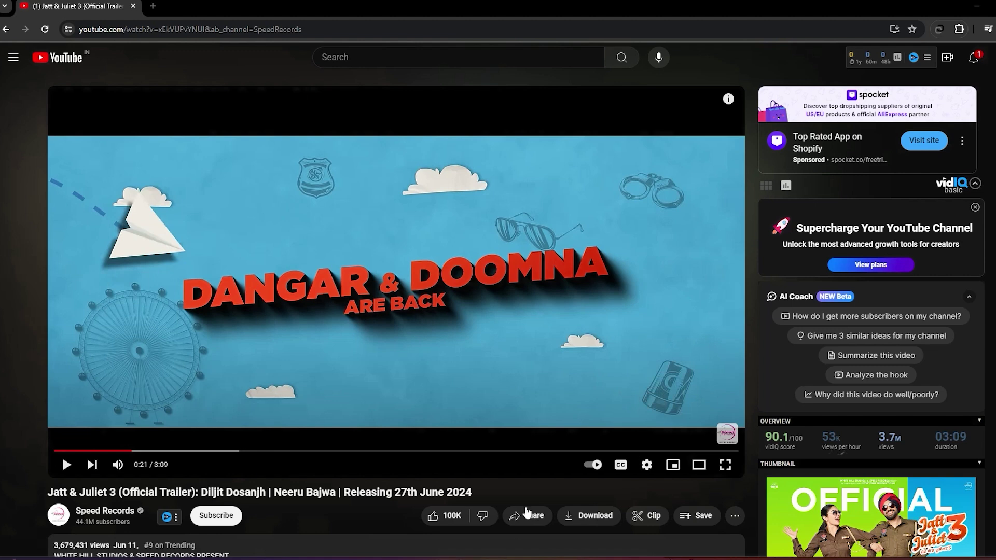
Snip the trailer's light-blue doodle frame as a screenshot.
key("shift+super+s")
left_click_drag(67, 145, 729, 414)
Paste the screenshot and give the background solid a Fill sampled from the trailer's light blue.
key("ctrl+v")
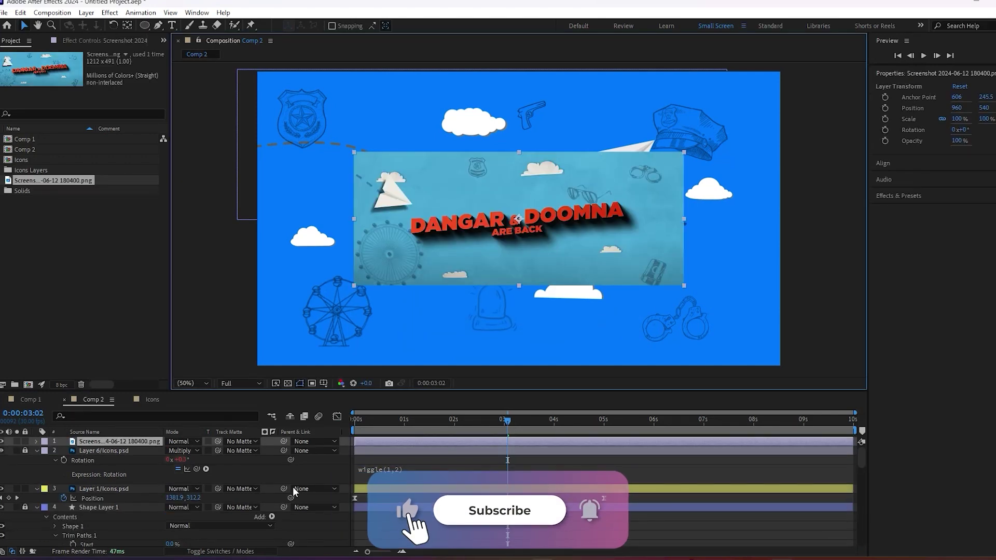
scroll(127, 536, "down", 5)
left_click(120, 541)
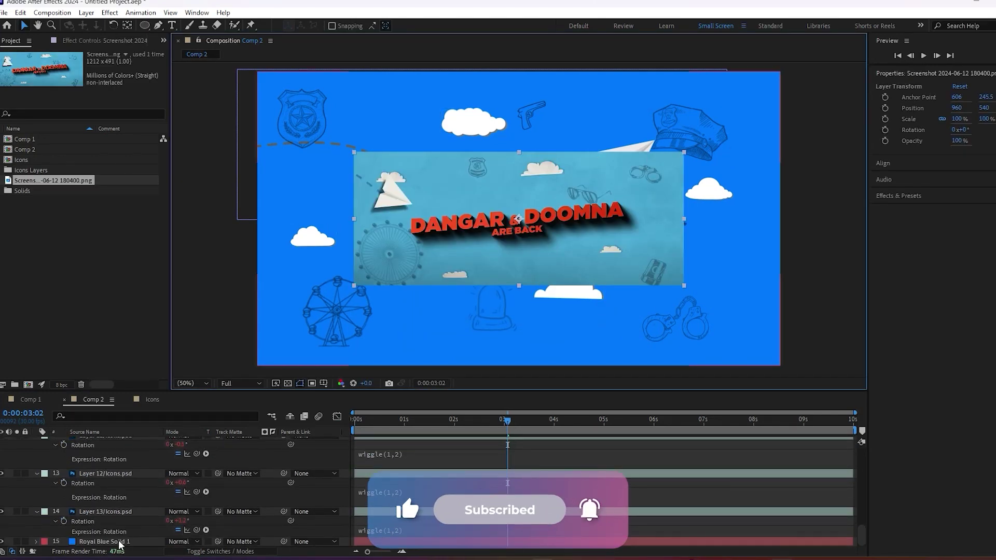
key("ctrl+space")
type("fi")
key("Return")
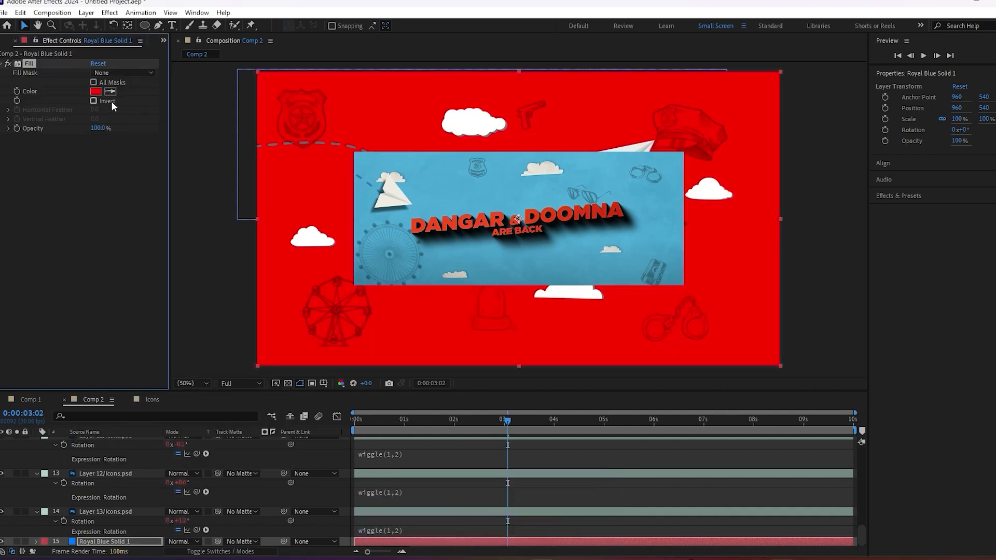
left_click(439, 191)
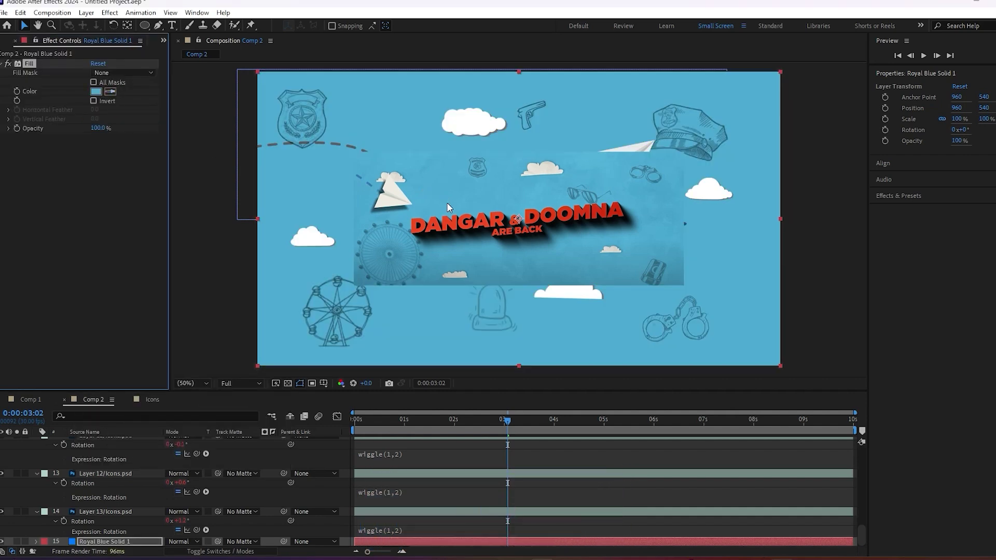
Hide the reference screenshot layer and preview the light-blue result.
scroll(194, 499, "up", 10)
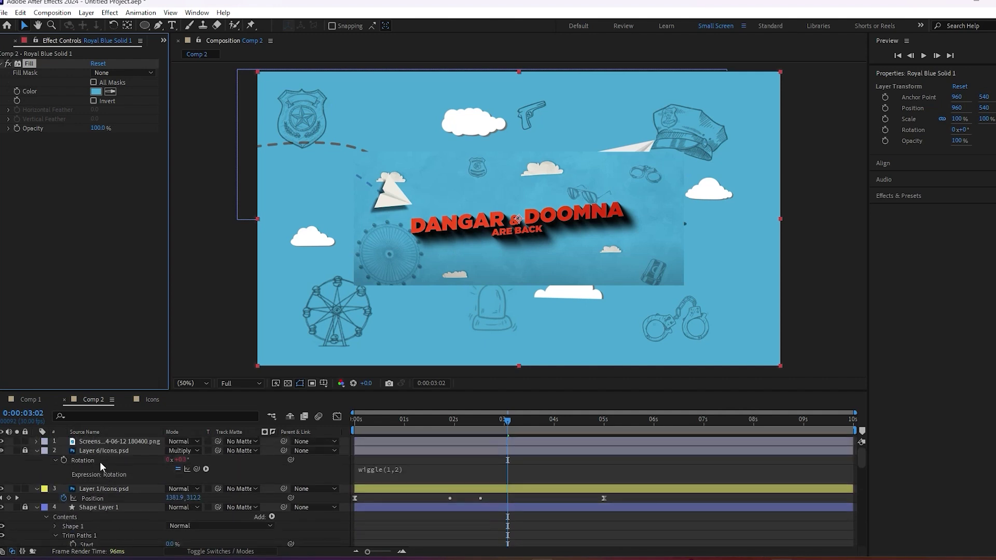
left_click(91, 442)
left_click(1, 442)
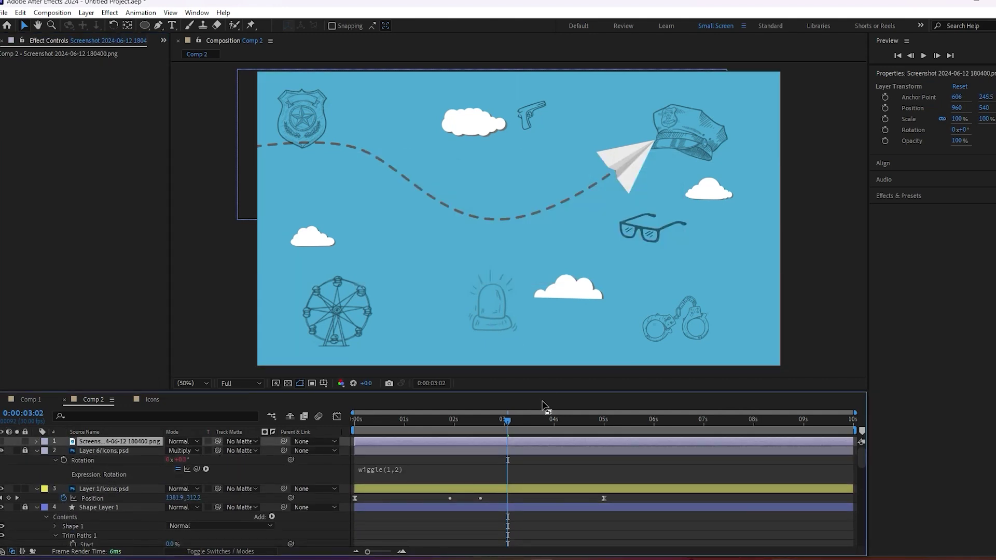
key("space")
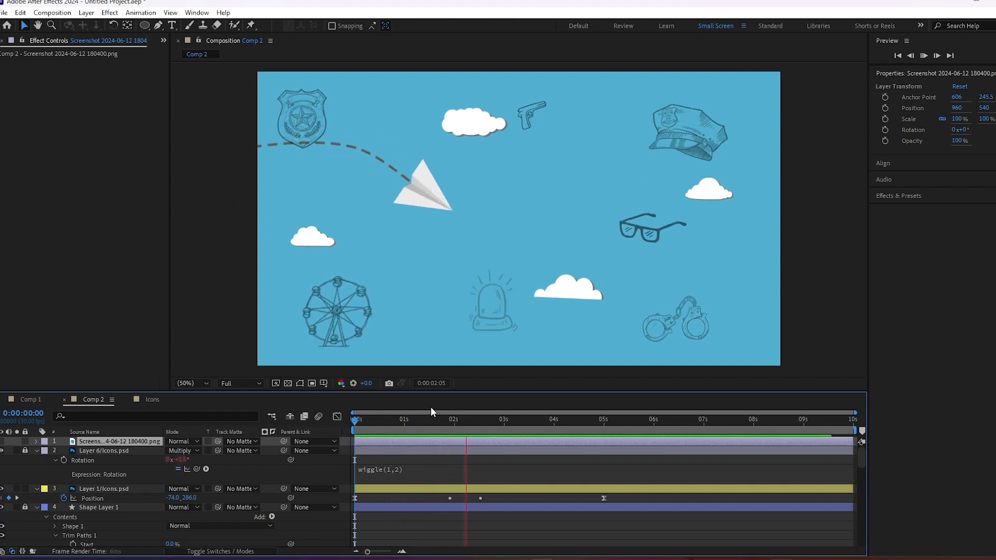
key("space")
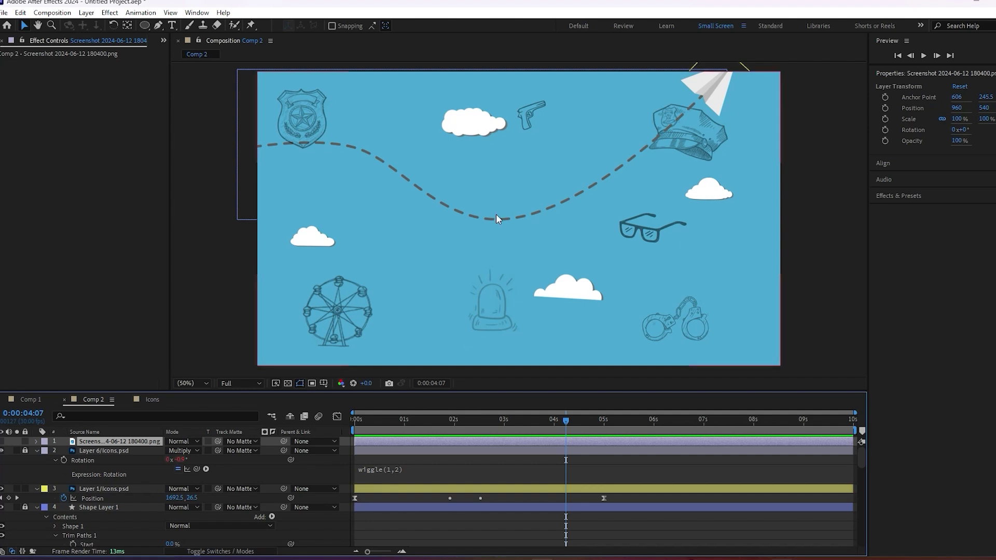
Create a 'Presenting by ezedit' text layer with EZEDIT enlarged to 224 px.
left_click(172, 25)
left_click(422, 238)
type("Presenting by ezedit")
double_click(426, 277)
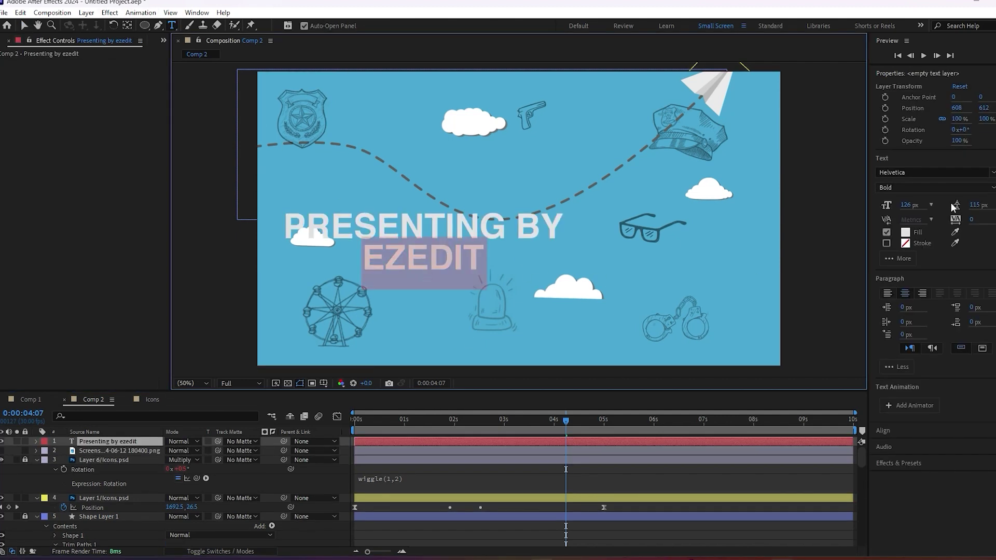
left_click_drag(903, 210, 958, 210)
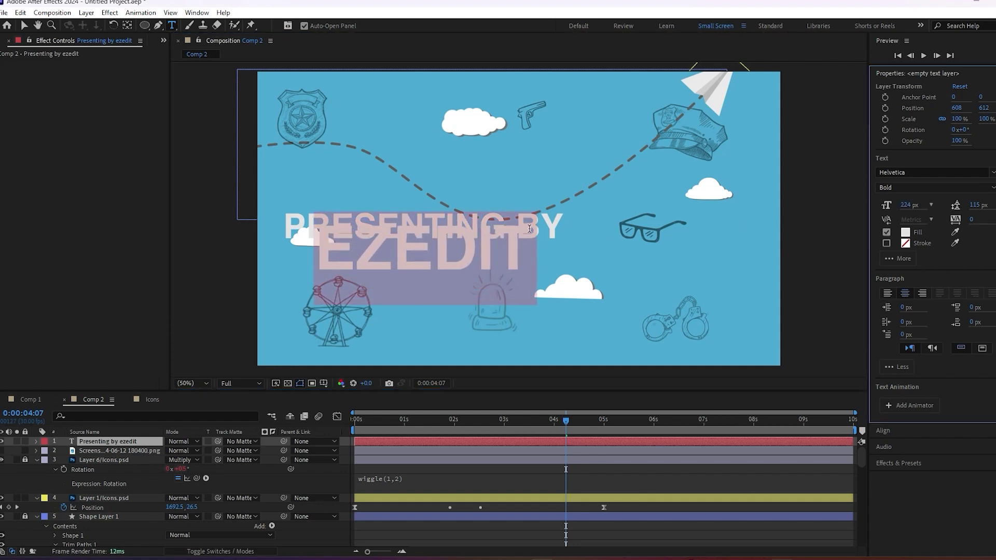
key("Escape")
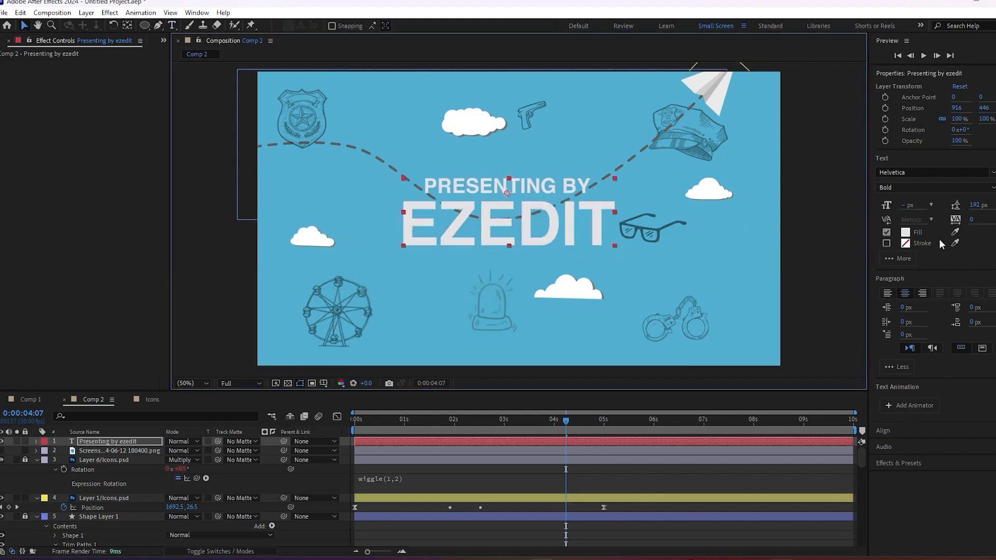
Rotate the title to -12° and nudge it slightly left and down.
key("r")
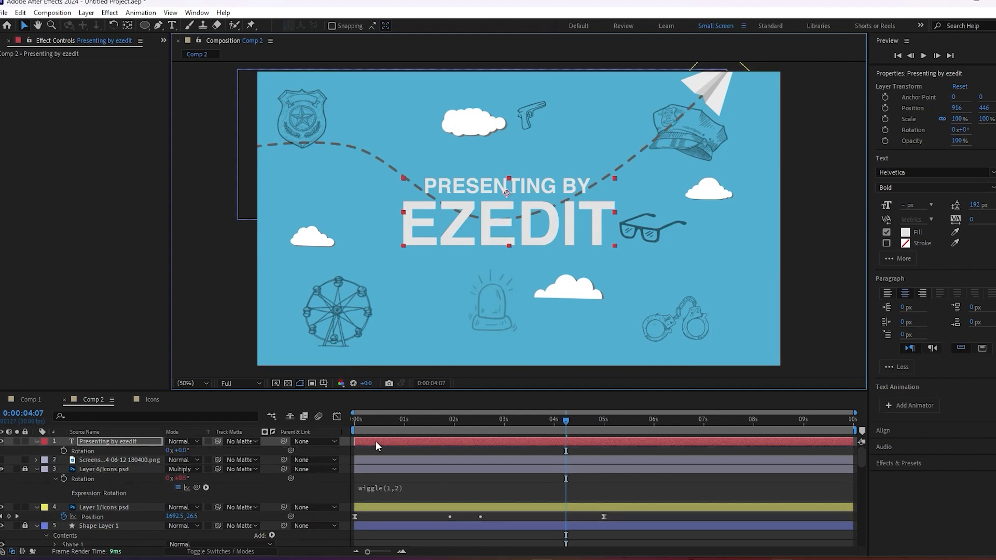
left_click_drag(180, 451, 175, 452)
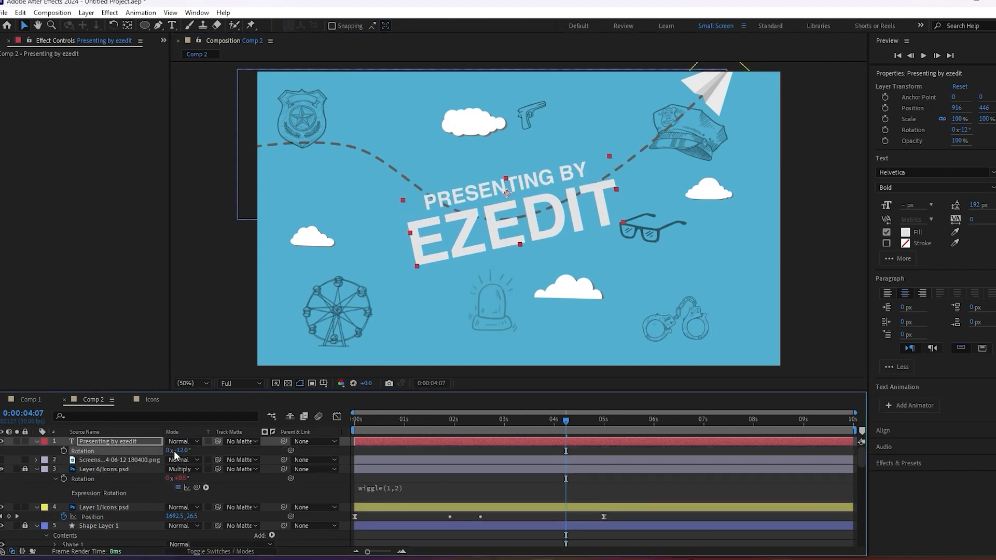
left_click_drag(550, 234, 544, 236)
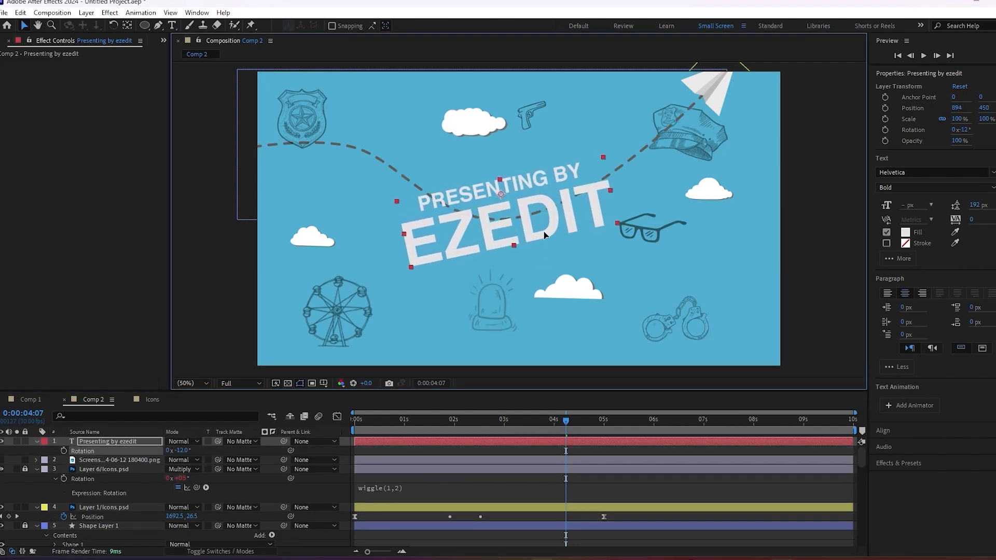
Colour the title with red sampled from the reference image and apply Drop Shadow.
left_click(2, 460)
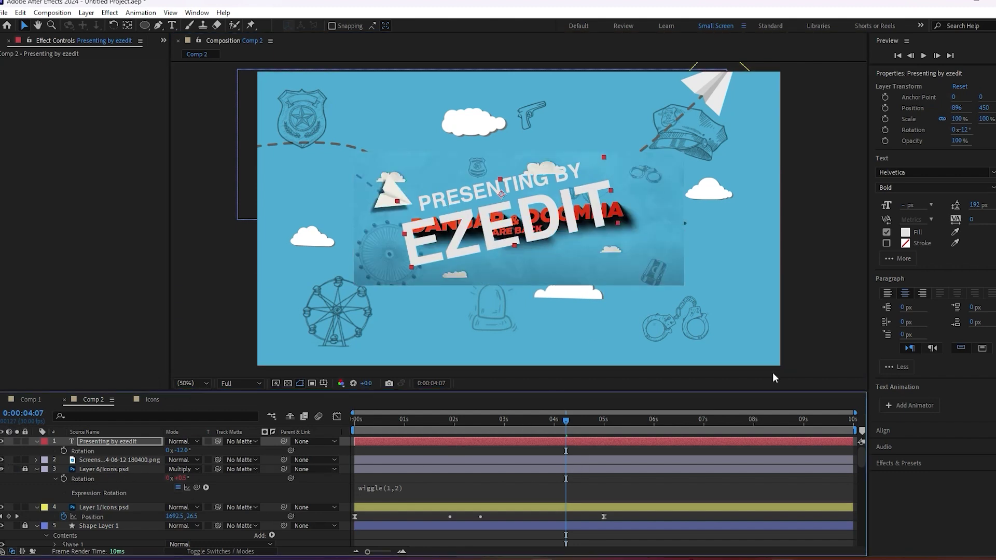
left_click(955, 233)
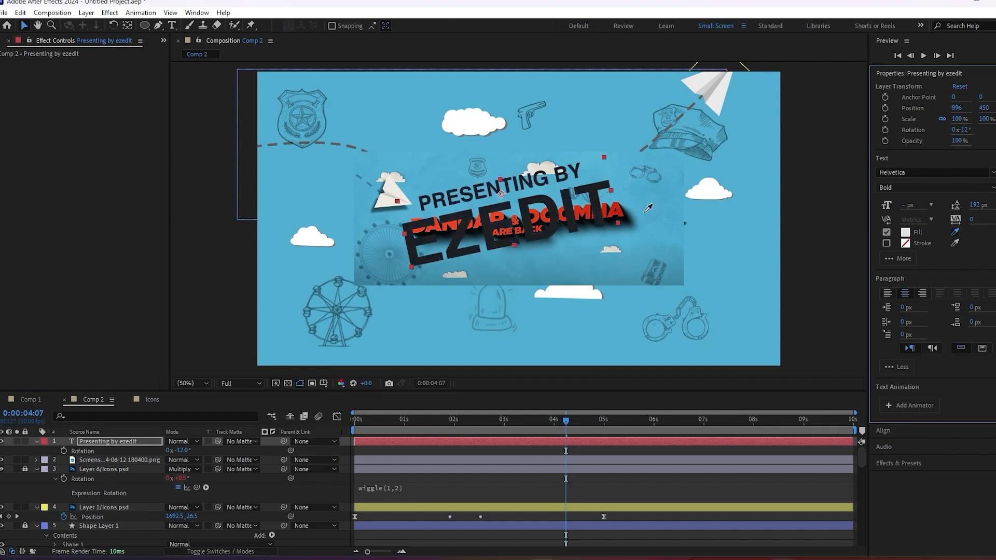
left_click(619, 199)
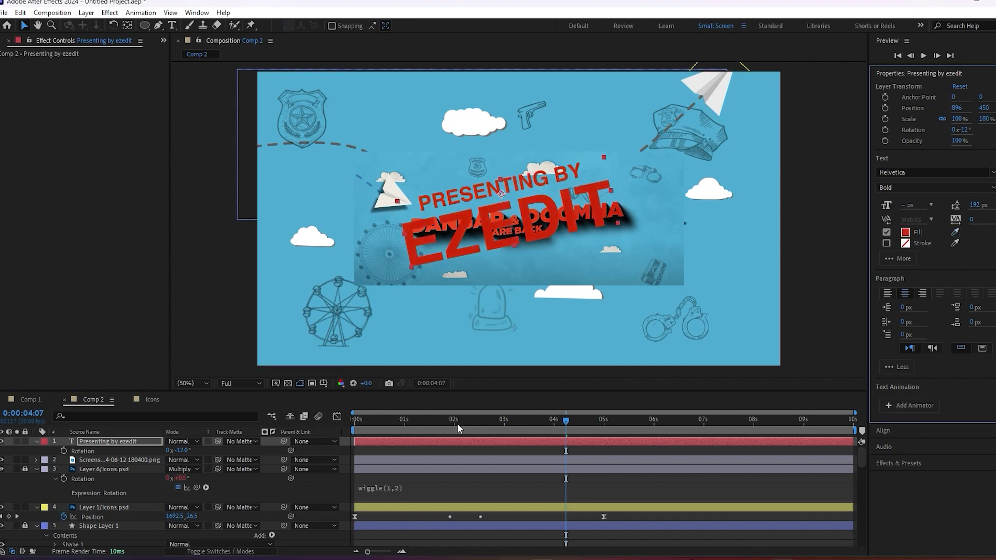
left_click(420, 444)
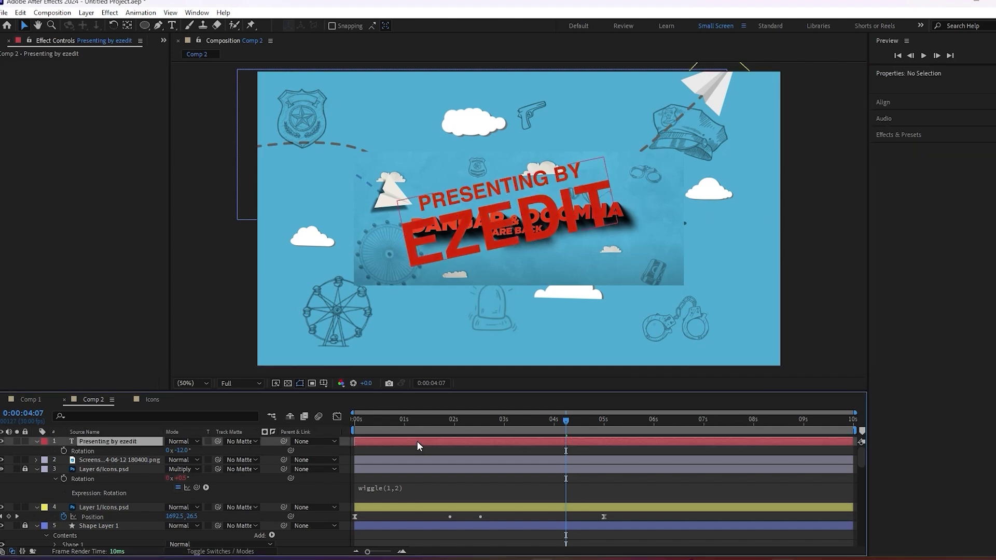
left_click(2, 460)
key("ctrl+space")
type("drop")
key("Return")
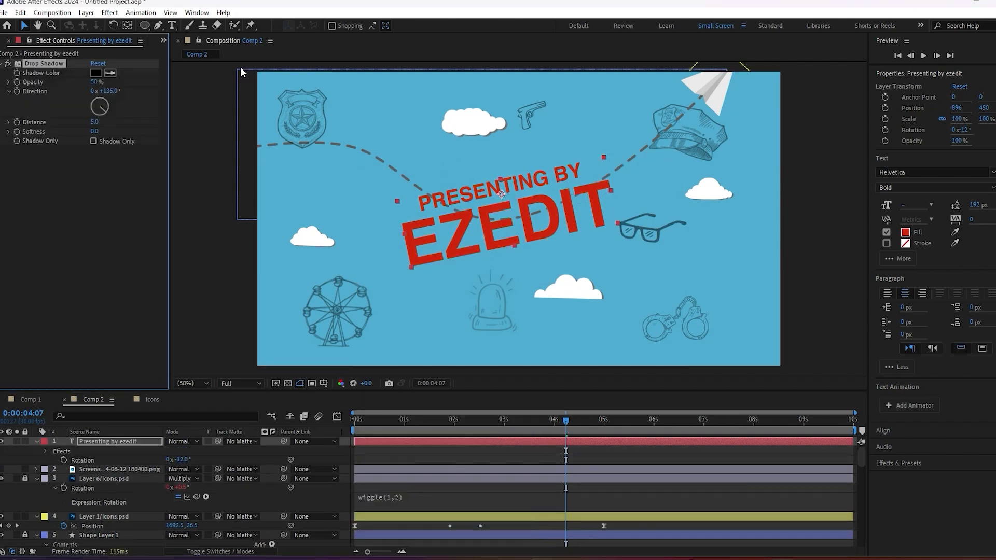
Set the drop shadow to 100% opacity and distance 11, then duplicate it with much higher softness.
left_click_drag(96, 81, 222, 85)
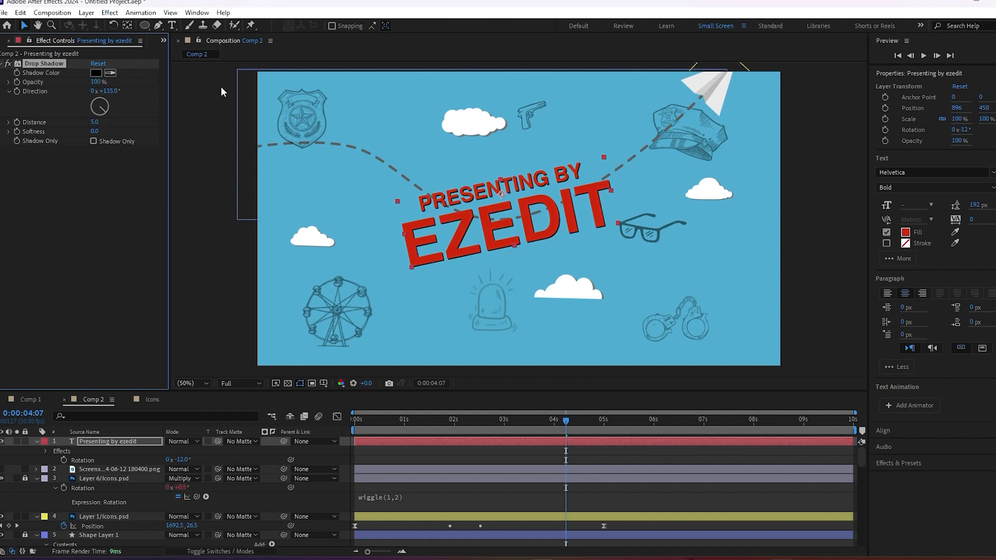
mouse_move(98, 122)
left_mouse_down()
mouse_move(96, 135)
mouse_move(107, 130)
mouse_move(96, 130)
left_mouse_up()
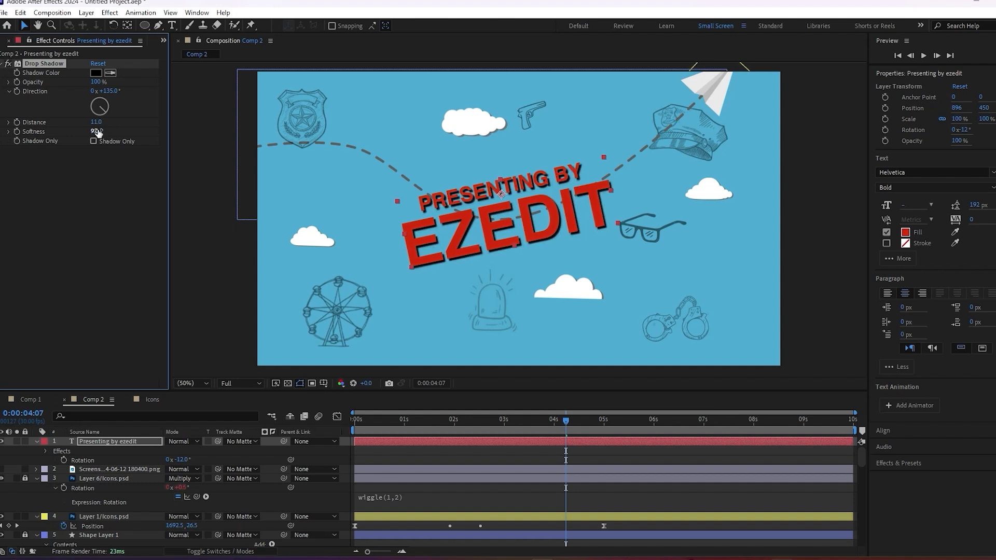
left_click(87, 169)
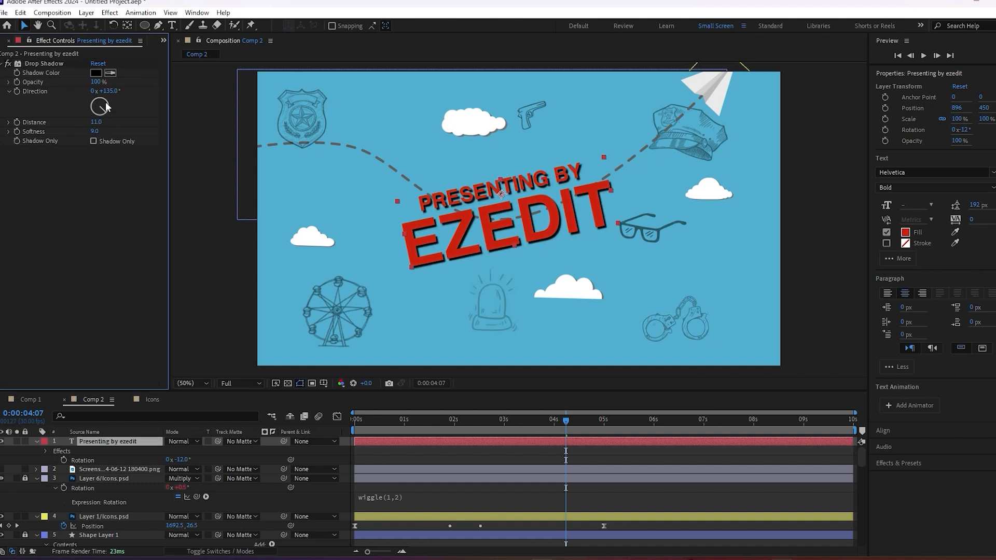
left_click(42, 63)
key("ctrl+d")
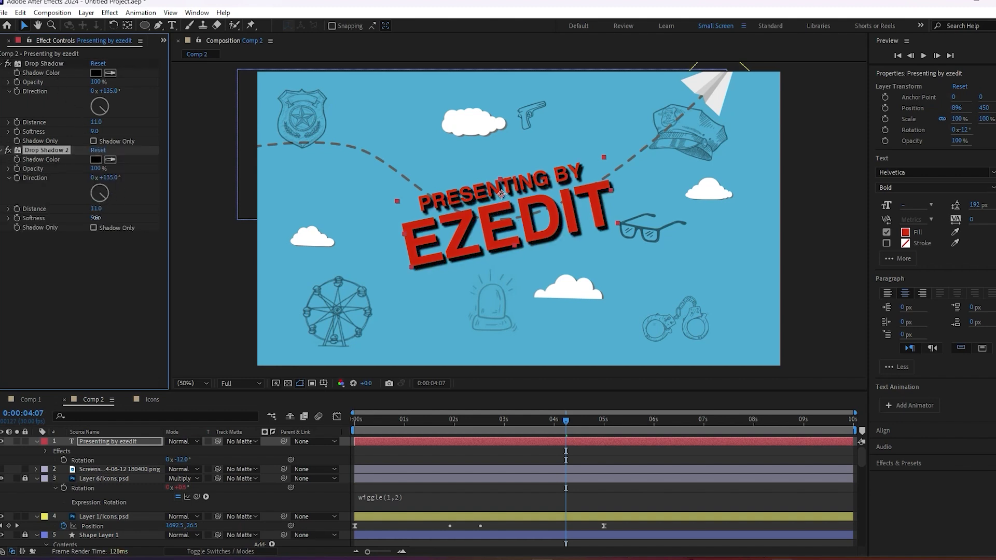
left_click_drag(104, 217, 107, 217)
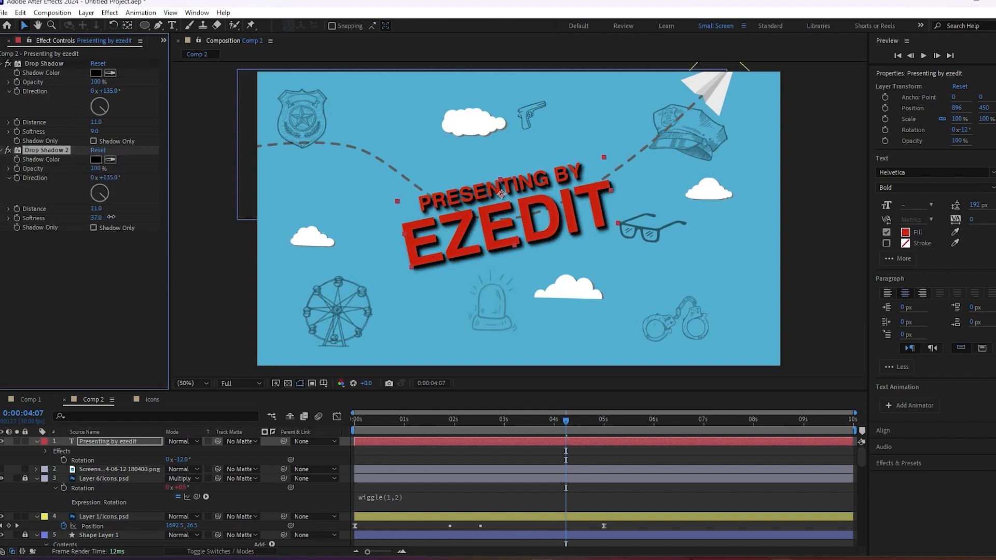
Change the title's fill colour to white.
left_click(612, 449)
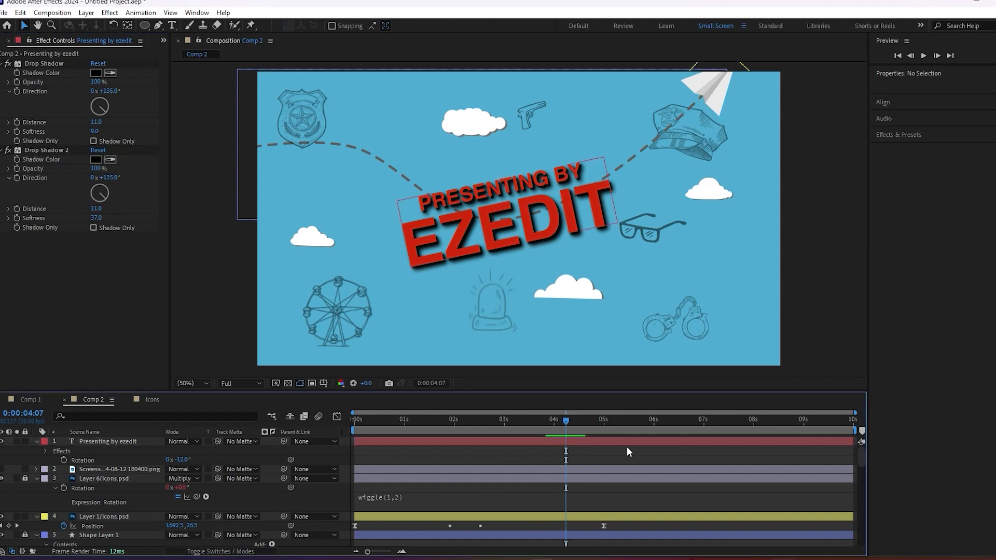
left_click(449, 441)
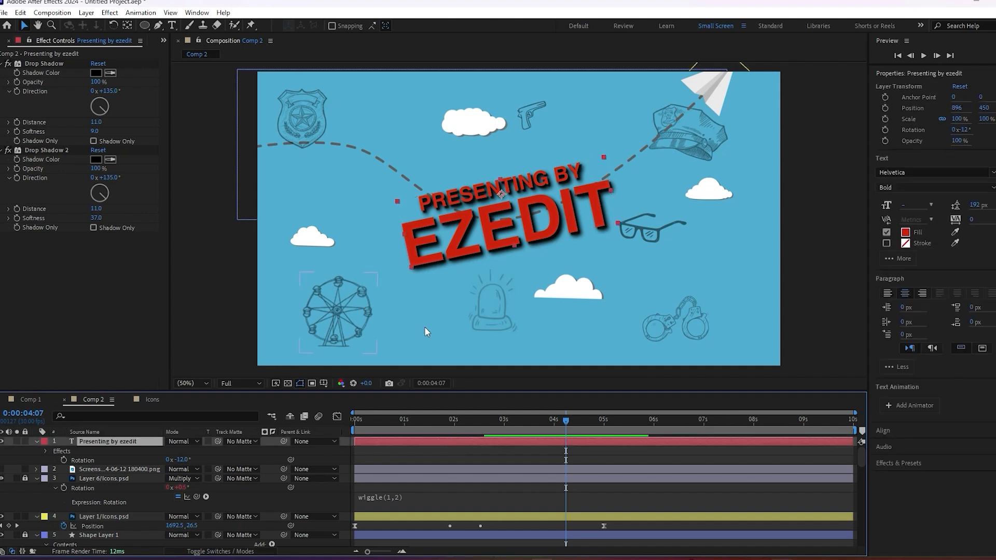
left_click(906, 233)
left_click_drag(138, 289, 39, 171)
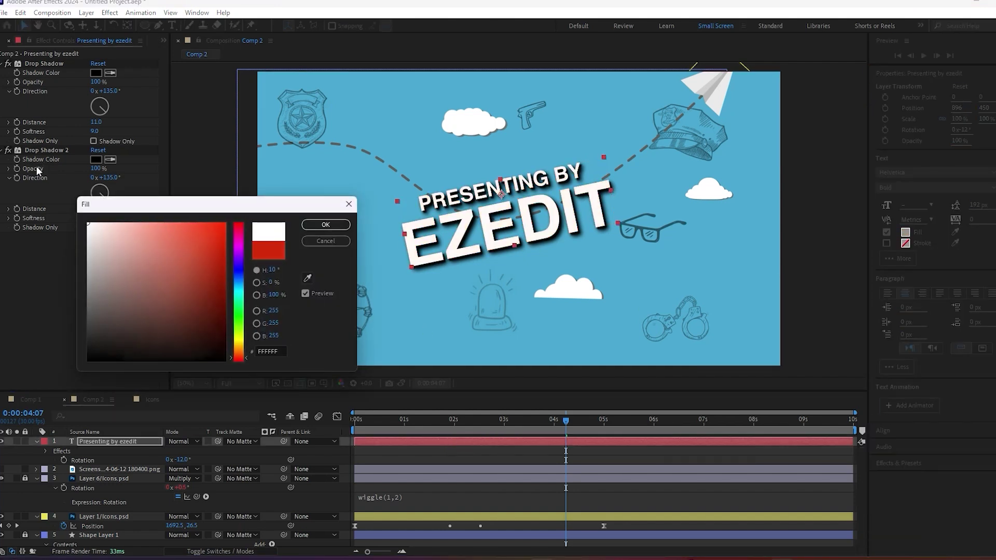
left_click(314, 224)
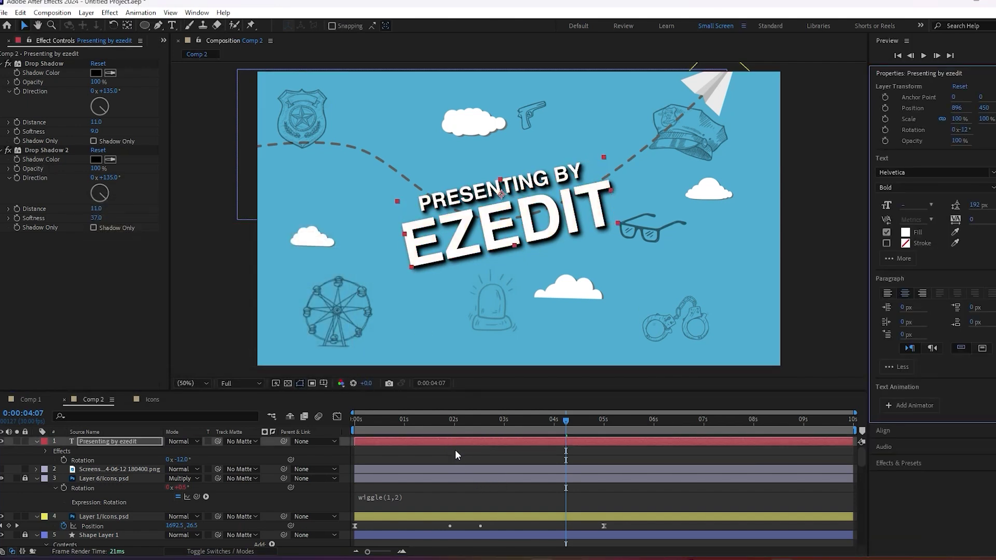
Lower the two shadows' opacities to about 46% and 52%.
left_click_drag(96, 82, 83, 83)
left_click_drag(98, 168, 78, 168)
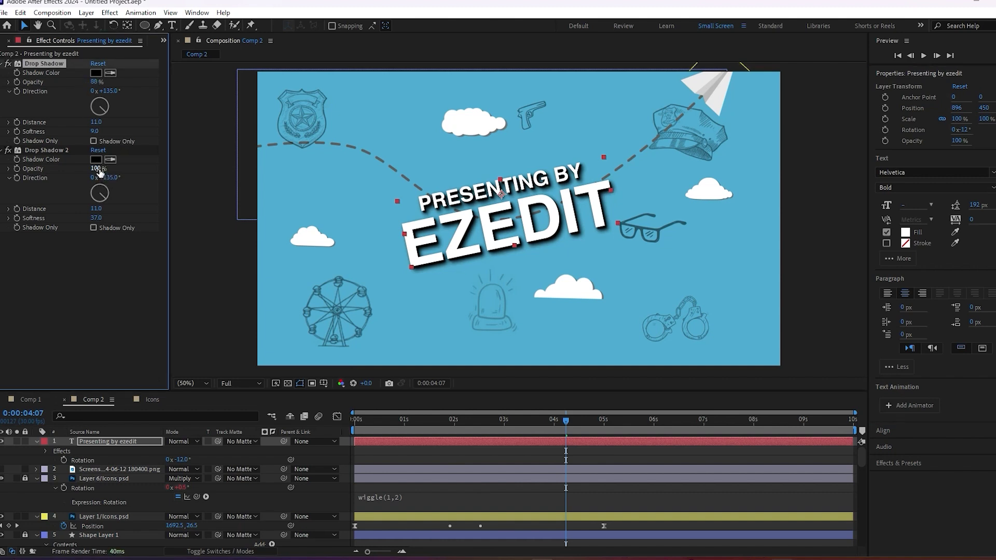
left_click_drag(94, 82, 52, 86)
left_click_drag(98, 169, 66, 169)
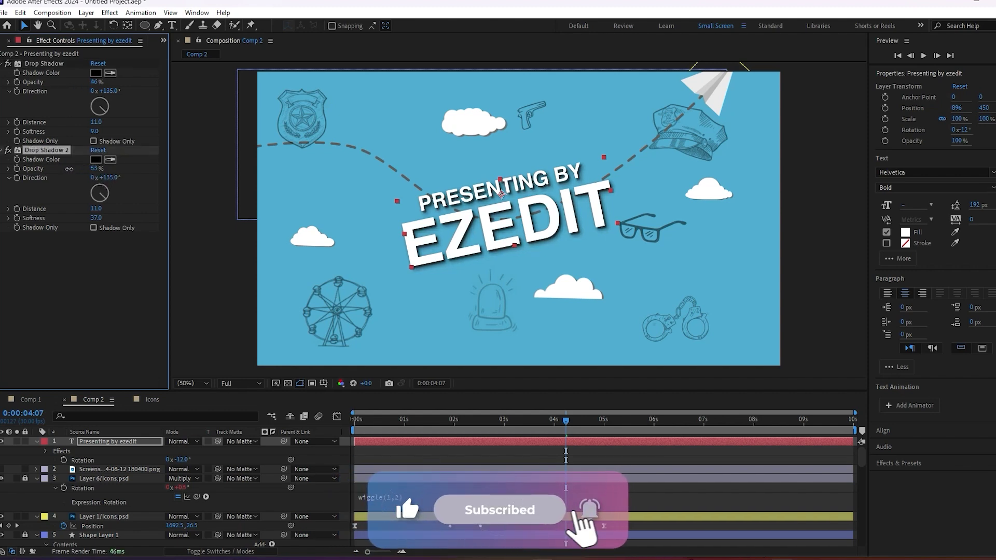
left_click(280, 407)
Apply the Typewriter preset to the title and preview it typing on.
key("Home")
left_click(425, 442)
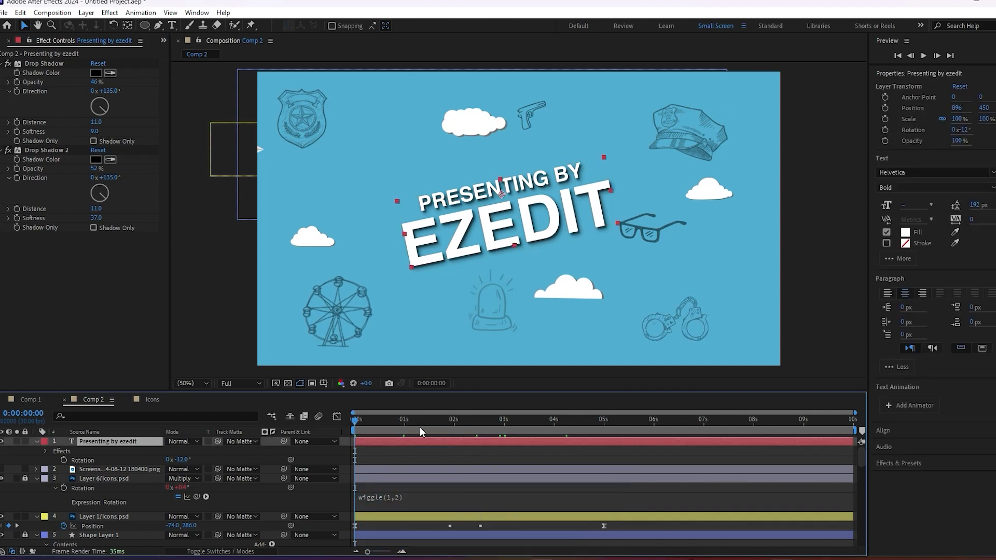
key("ctrl+space")
type("typ")
key("Return")
key("u")
key("space")
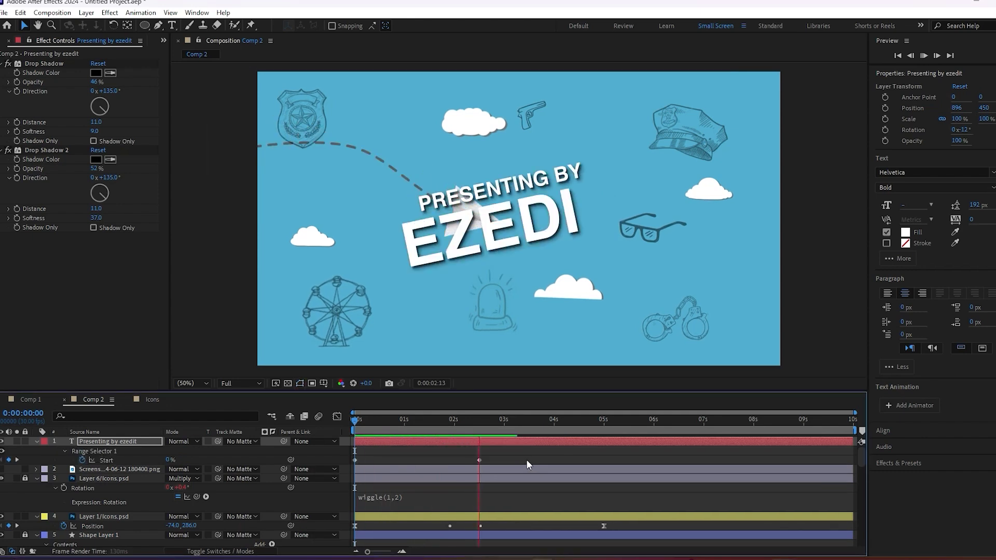
key("space")
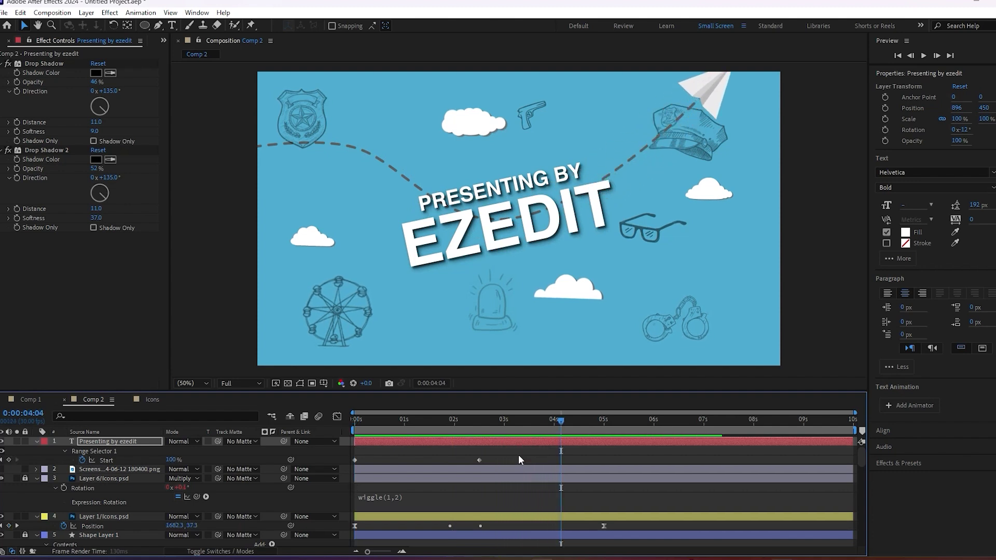
Move the paper-plane Icons.psd layer above the title and preview again.
left_click(104, 517)
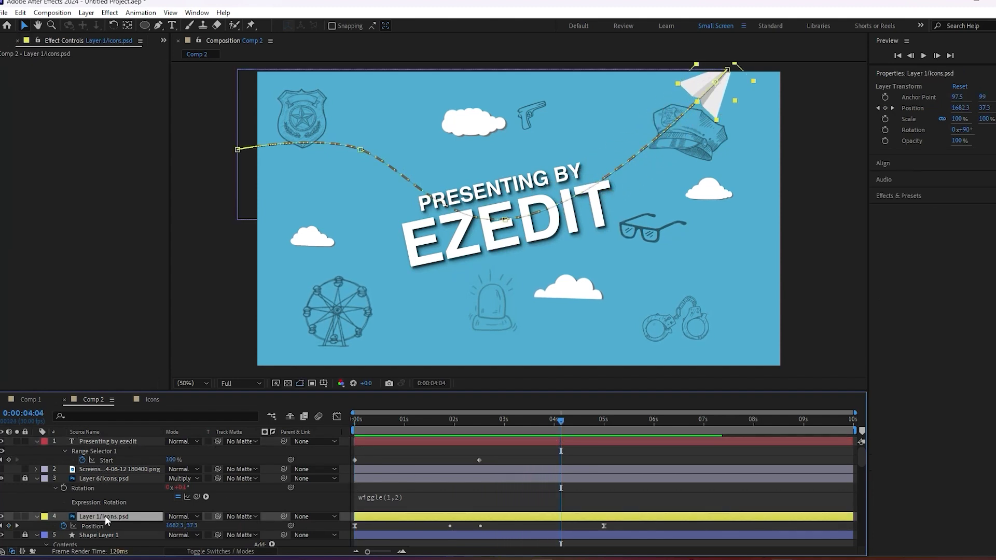
key("ctrl+bracketright")
key("ctrl+bracketright")
key("ctrl+bracketright")
left_click(682, 475)
key("space")
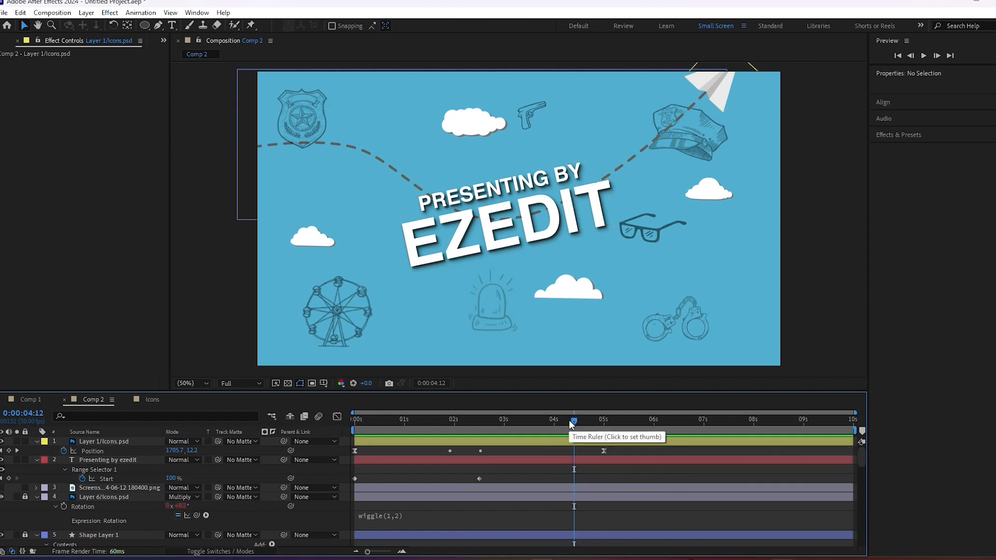
left_click_drag(568, 419, 249, 410)
key("space")
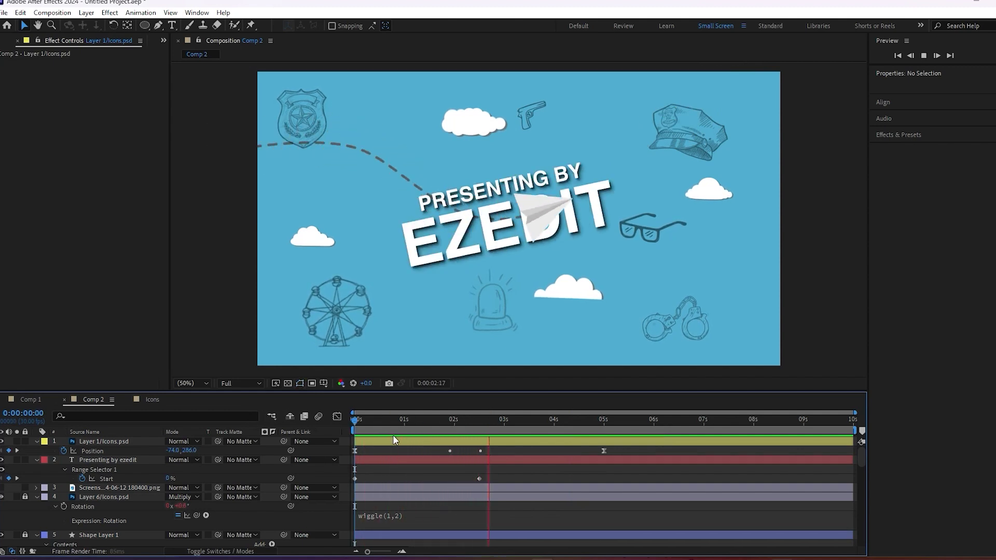
key("space")
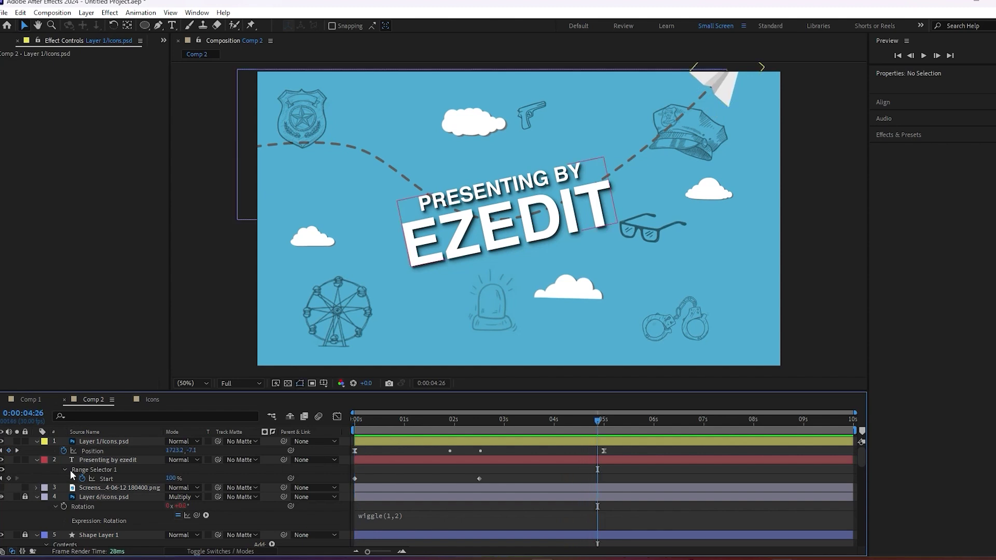
right_click(35, 472)
Show the Project panel and browse to the paper texture folder in Work Space > Elements.
key("Escape")
left_click(163, 40)
left_click(175, 59)
double_click(90, 284)
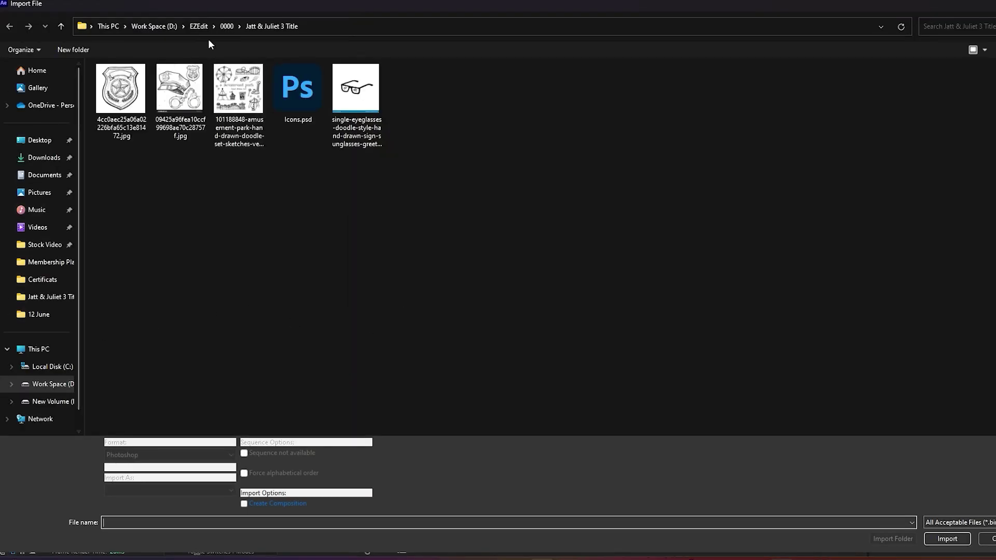
left_click(198, 26)
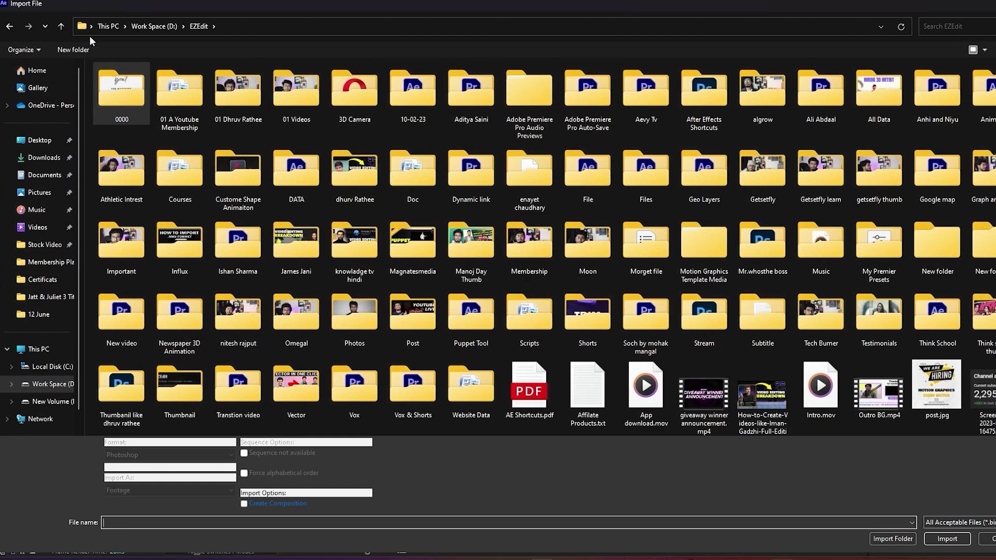
left_click(154, 26)
double_click(589, 91)
double_click(560, 293)
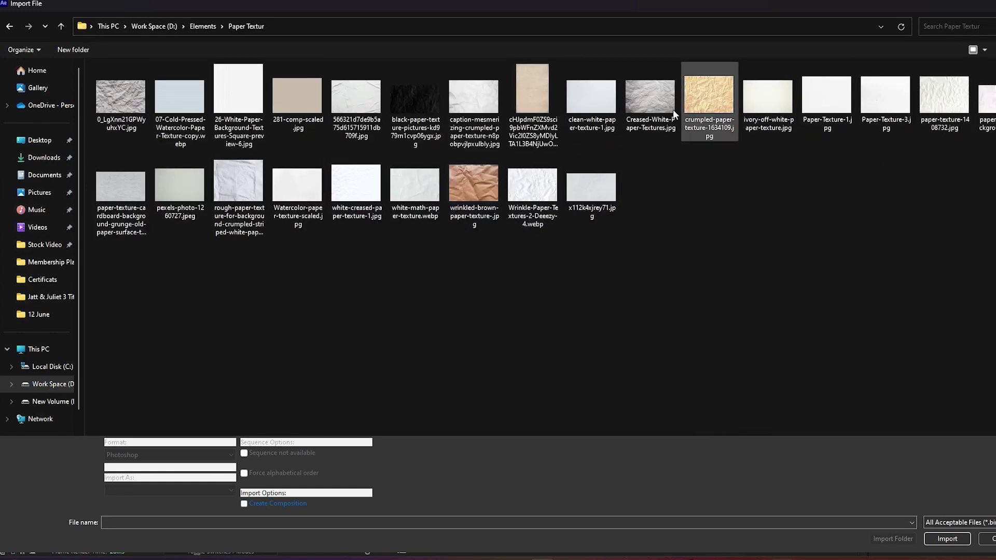
Import Creased-White-Paper-Textures.jpg and the cardboard texture, then select the cardboard texture.
left_click(643, 101)
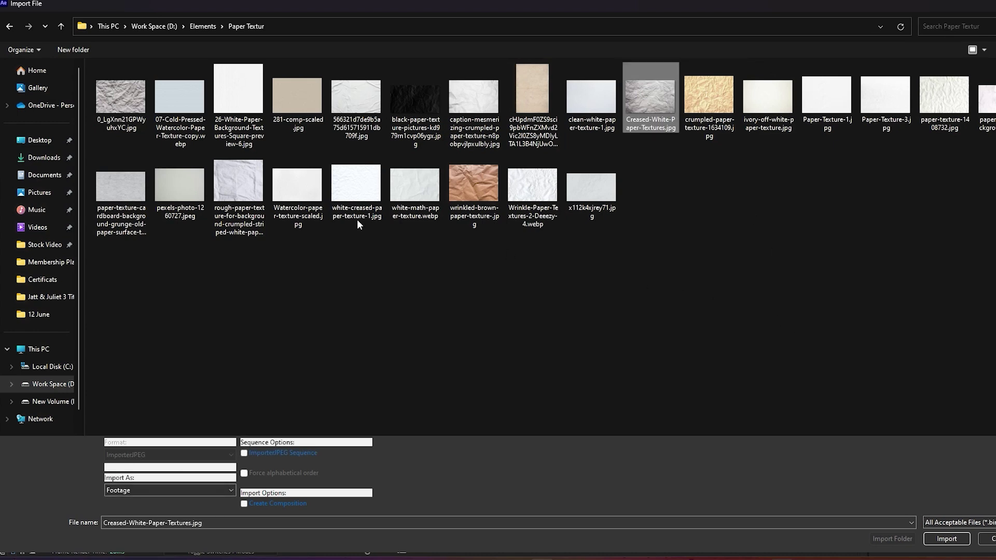
left_click(129, 197, "ctrl")
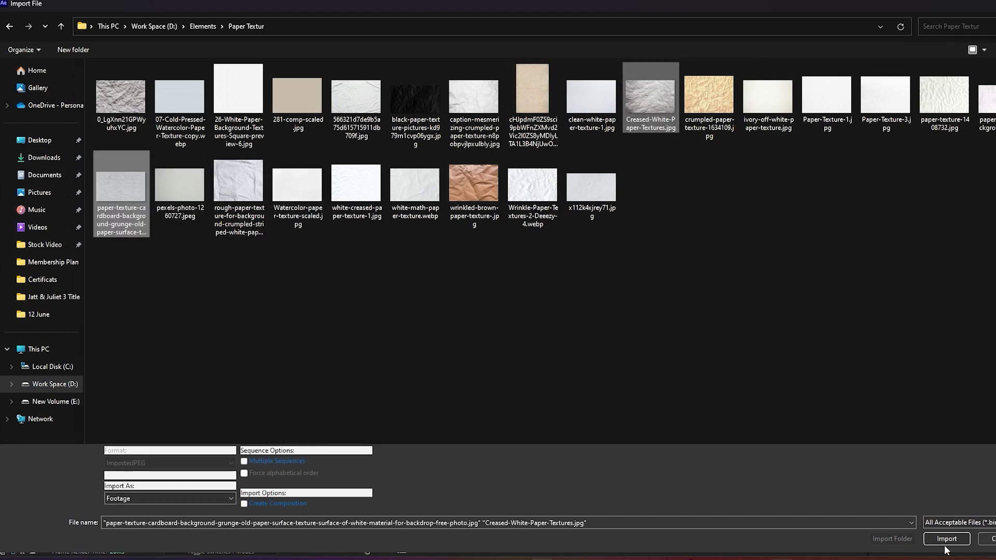
left_click(946, 538)
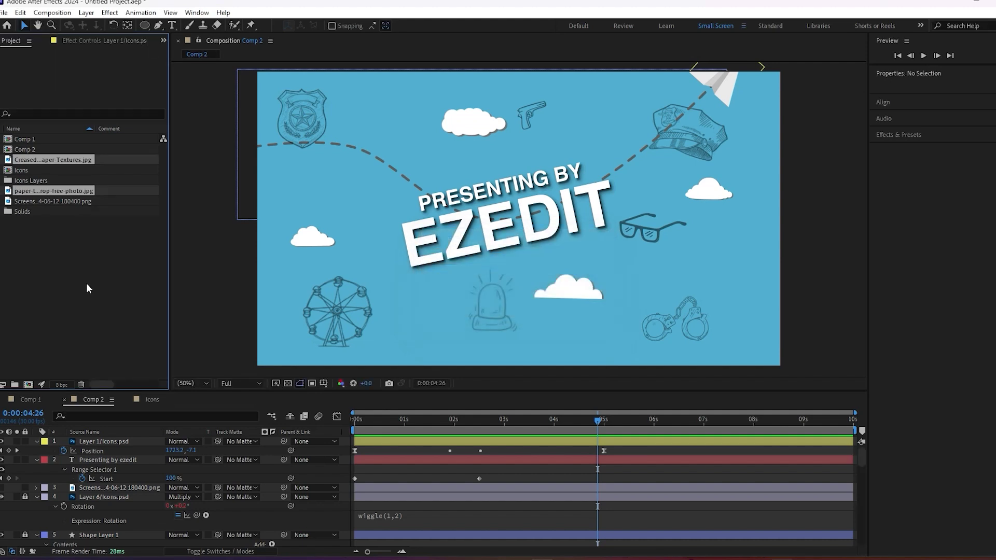
left_click(51, 191)
Place the cardboard texture into Comp 2 and set its blend mode to Multiply.
scroll(112, 526, "down", 4)
scroll(104, 512, "down", 4)
scroll(94, 467, "down", 4)
left_click_drag(67, 190, 81, 542)
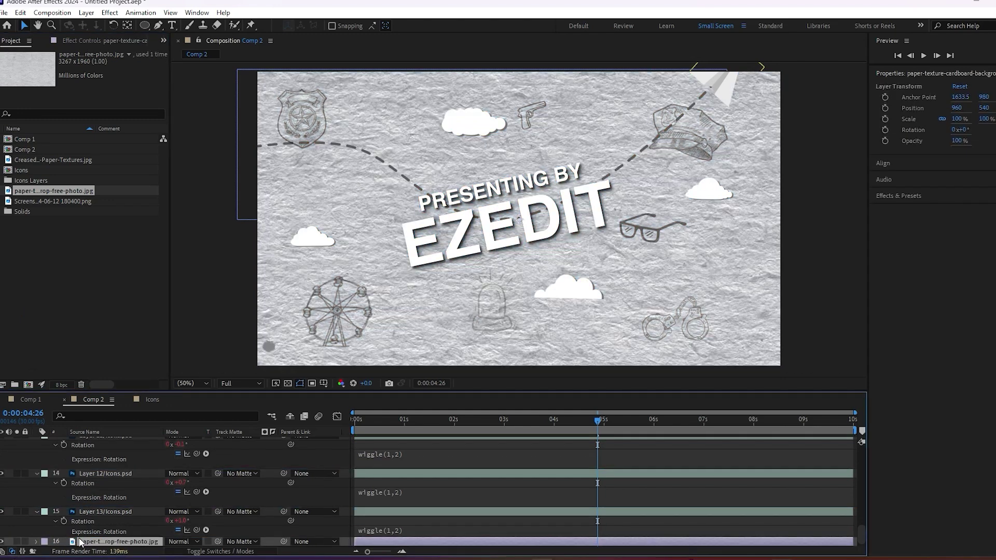
left_click(177, 542)
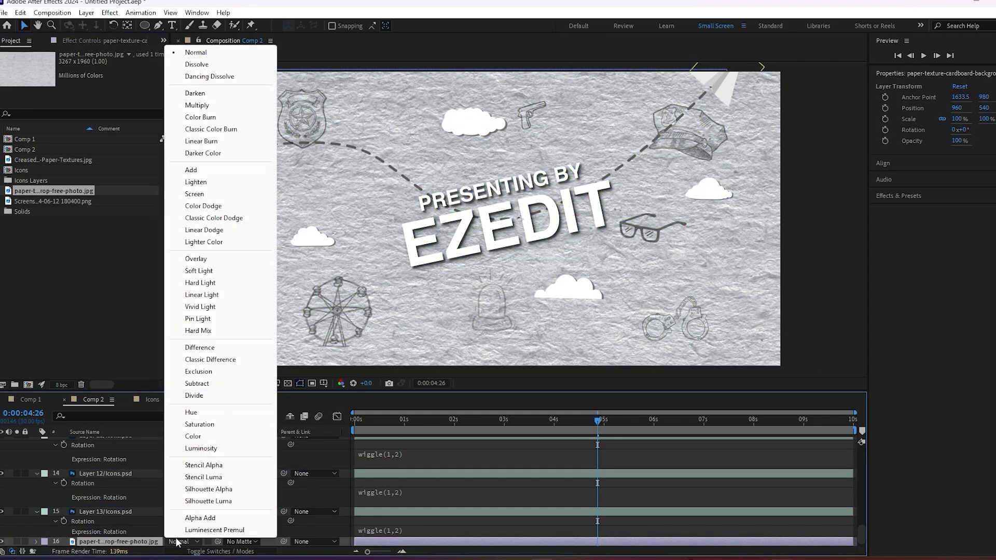
left_click(195, 194)
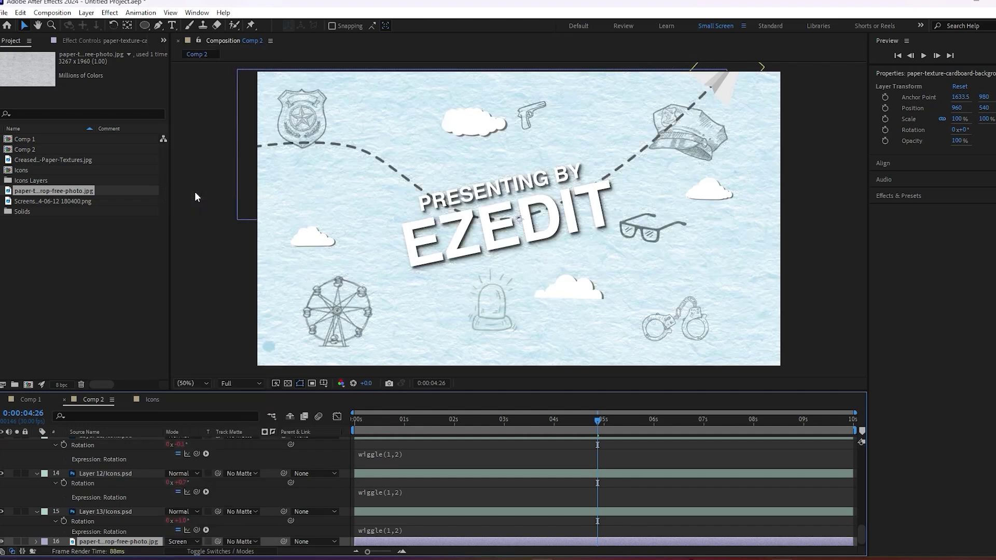
left_click(178, 542)
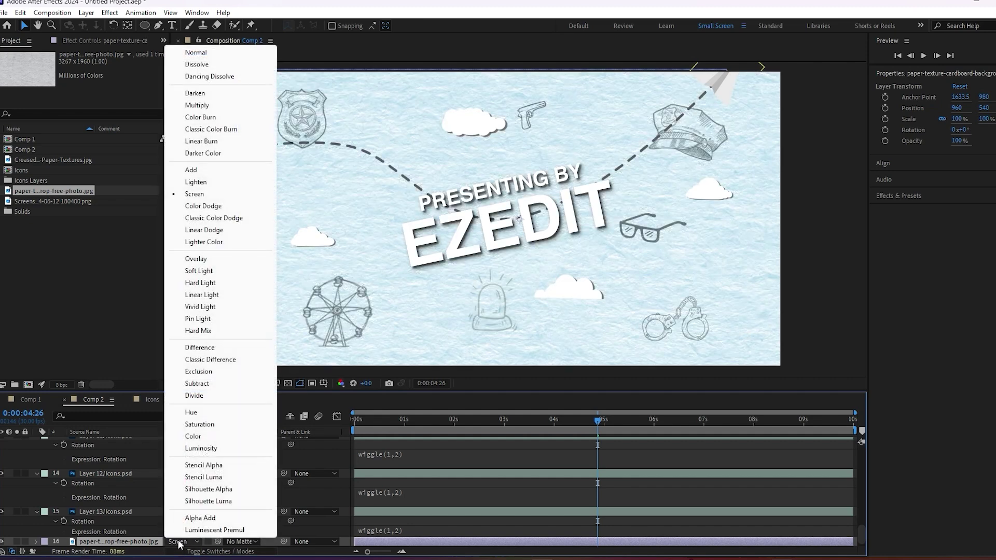
left_click(191, 106)
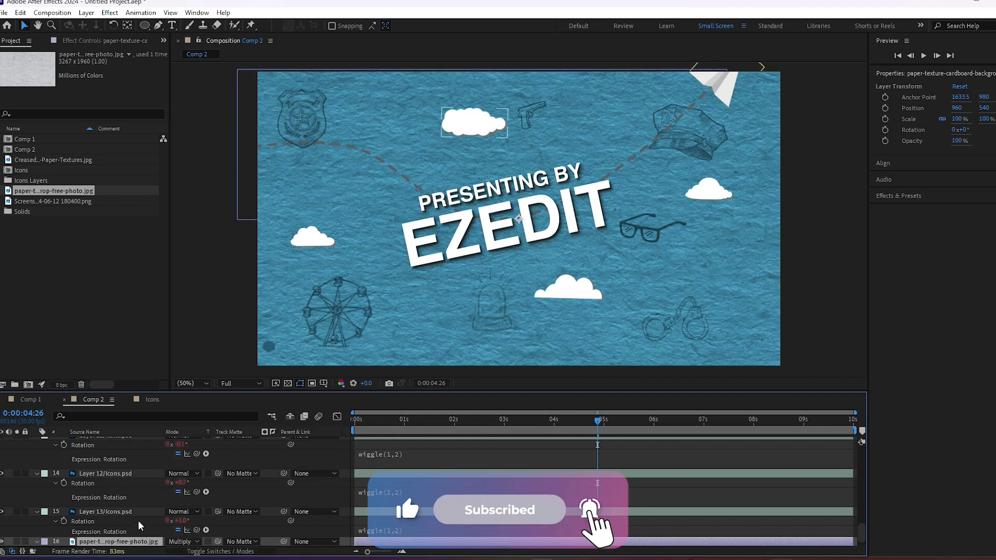
Lower the cardboard texture layer's opacity to 25%.
key("t")
left_click_drag(170, 532, 134, 529)
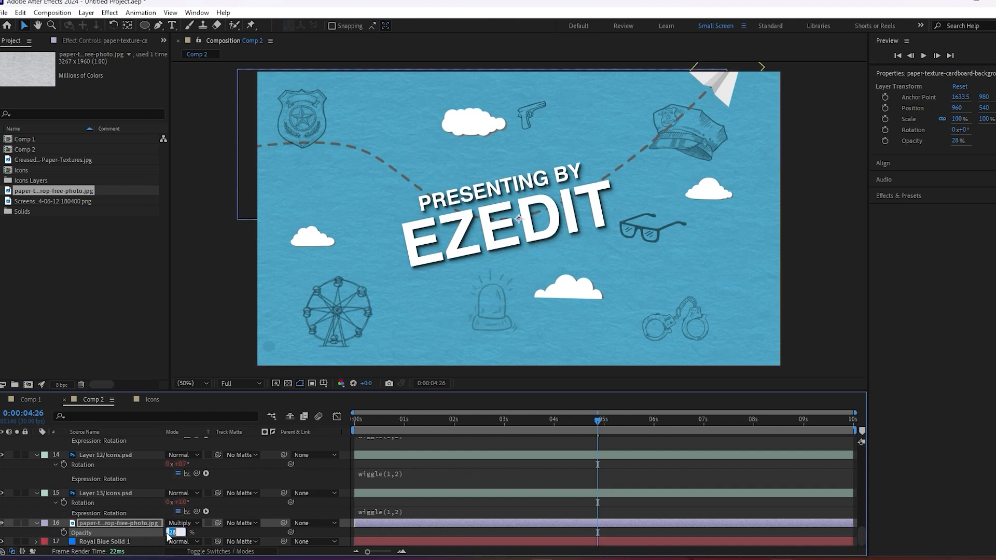
type("25")
key("Return")
left_click(142, 478)
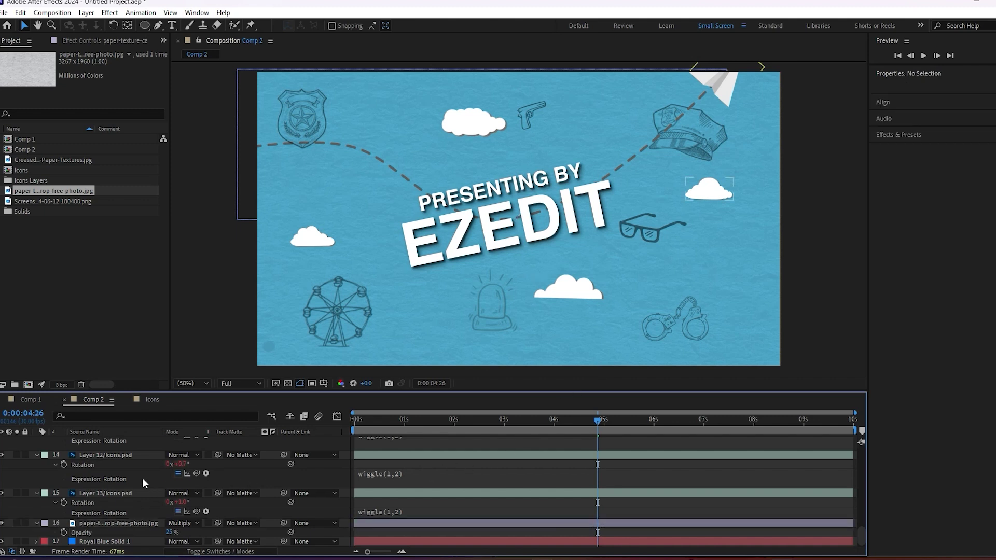
left_click(113, 264)
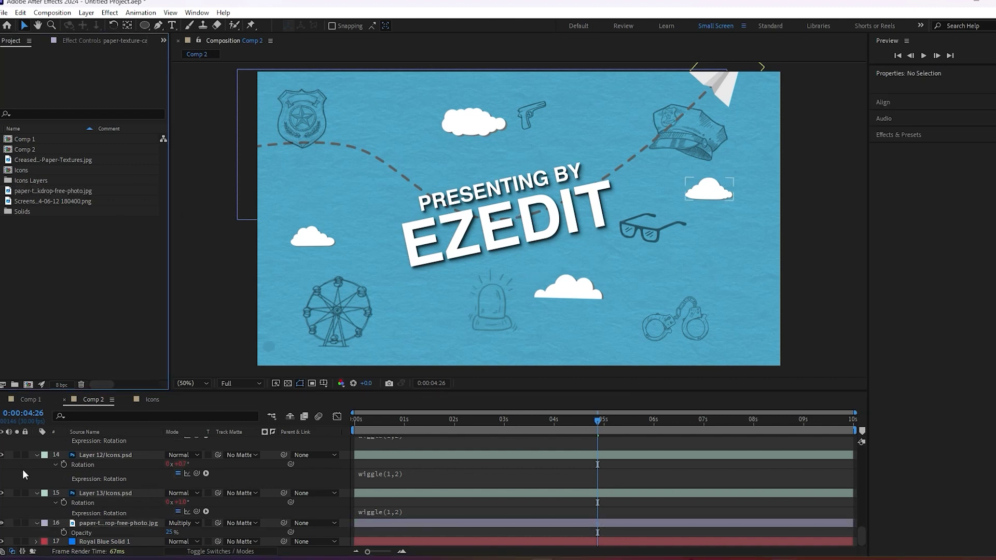
Create a new solid and apply a black Fill effect to it.
right_click(23, 471)
mouse_move(67, 336)
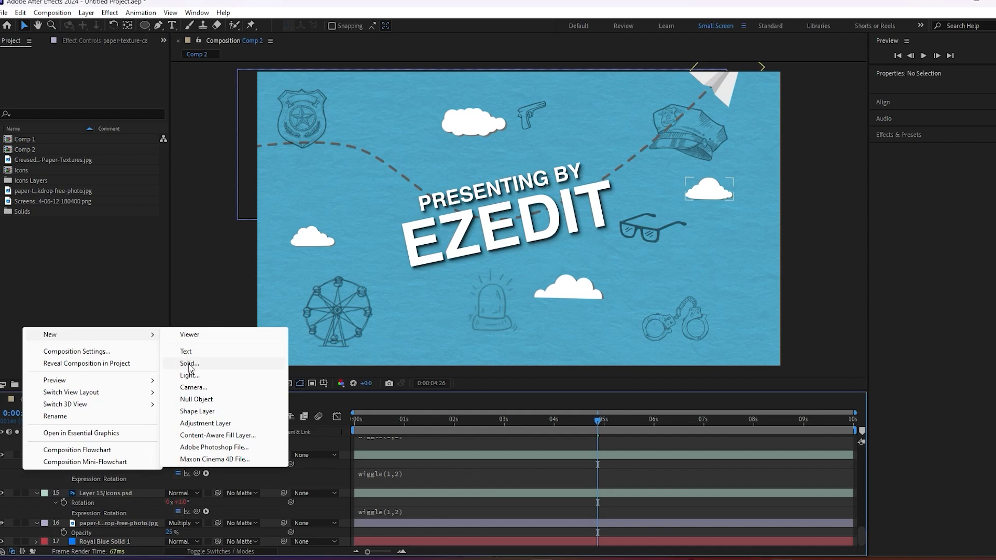
left_click(188, 363)
left_click(493, 395)
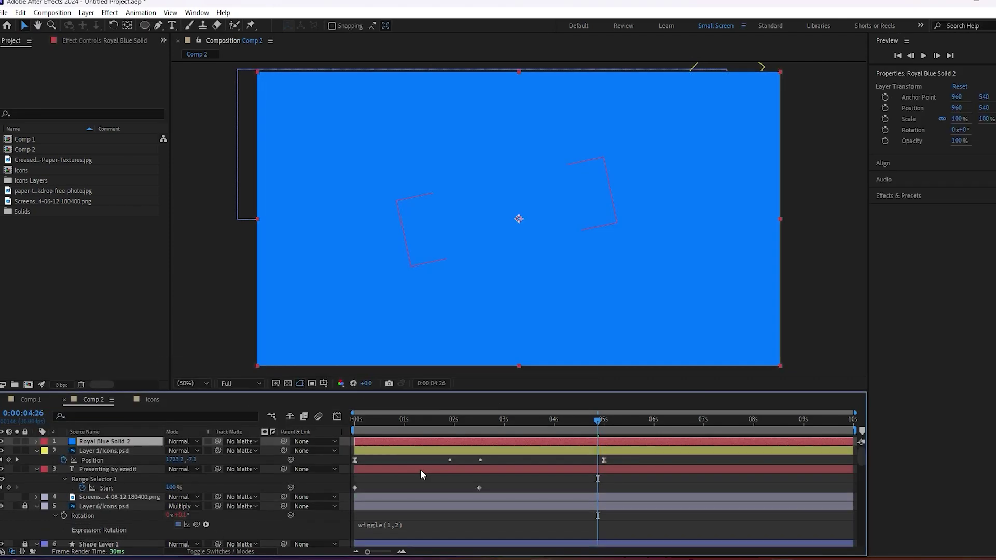
key("ctrl+space")
type("fill")
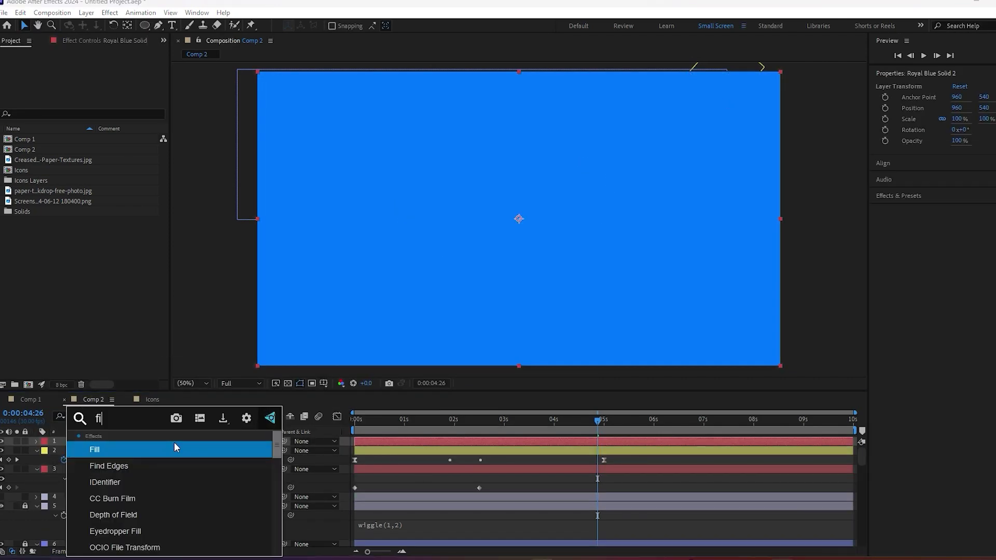
key("Return")
left_click(99, 92)
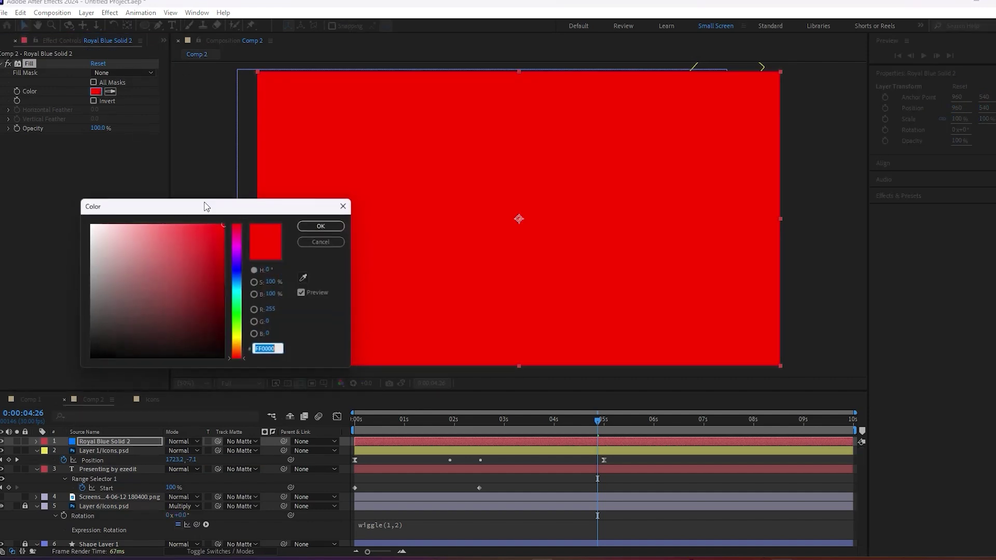
left_click_drag(174, 343, 88, 361)
left_click(305, 225)
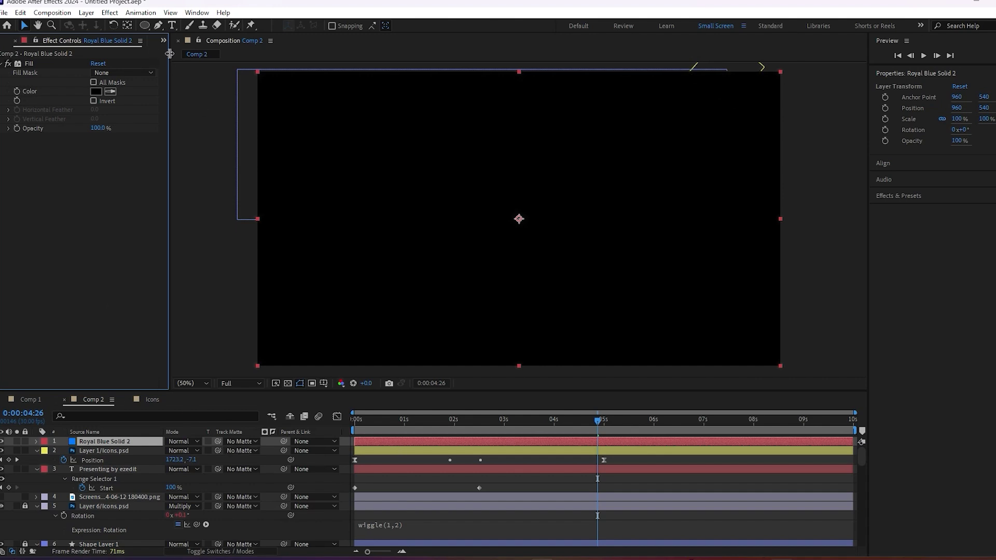
Draw a rectangle mask over the middle band and set it to Subtract, leaving top and bottom bars.
left_click_drag(144, 25, 177, 33)
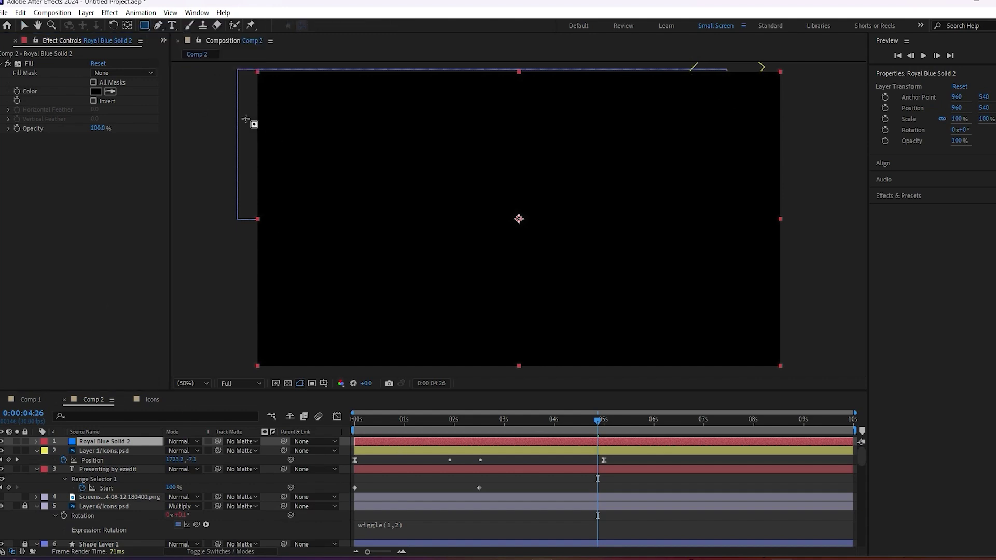
left_click_drag(243, 113, 826, 330)
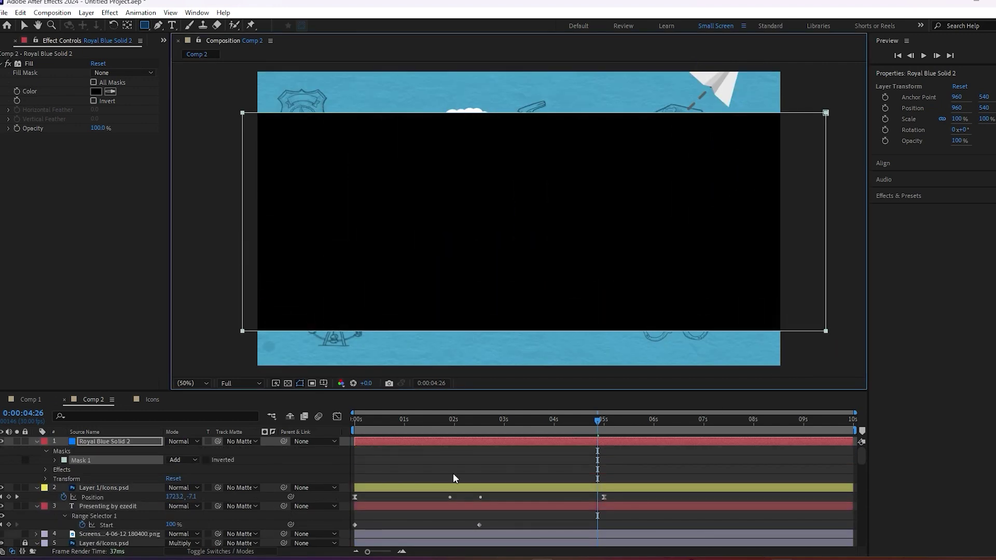
left_click(398, 470)
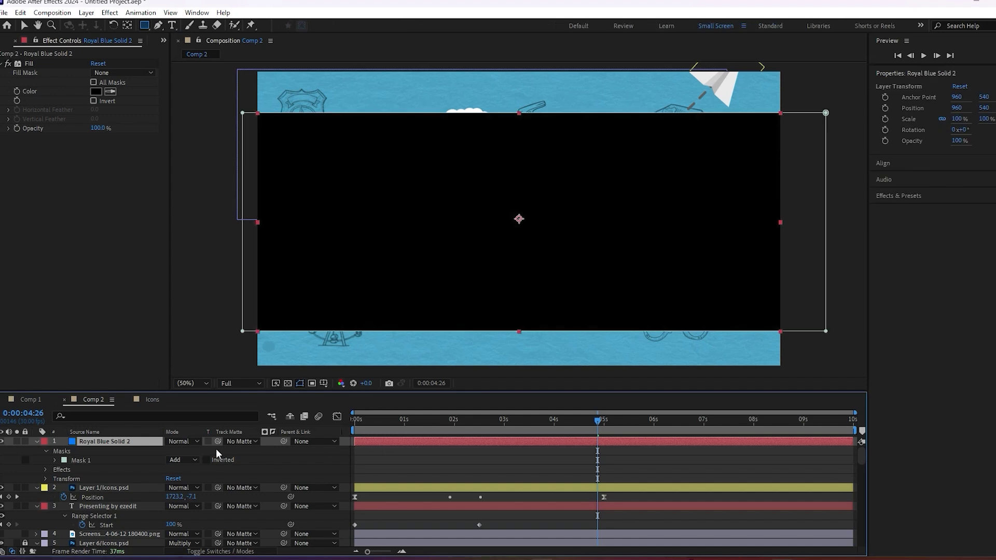
left_click(182, 460)
left_click(193, 498)
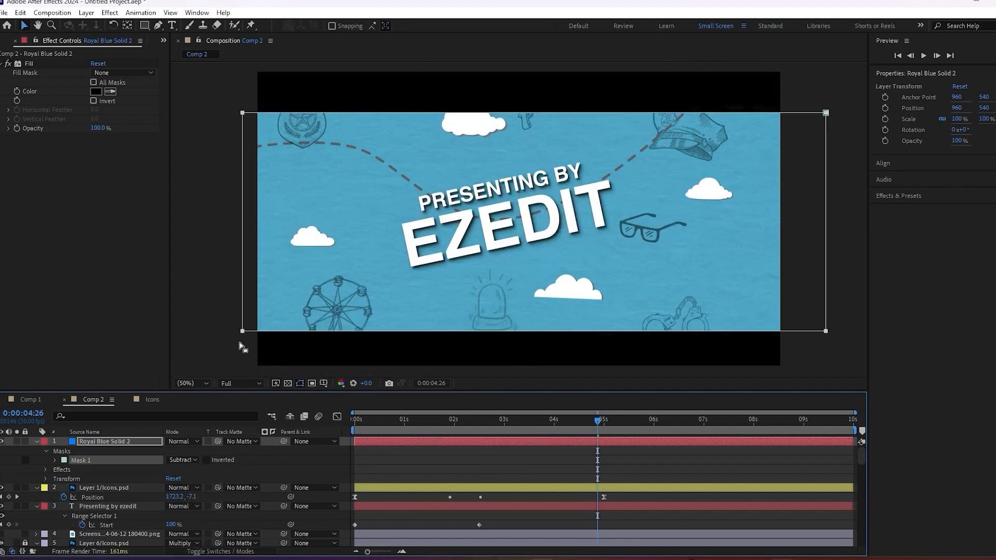
key("Up")
key("Up")
key("Up")
key("Up")
key("Up")
key("Left")
key("Left")
key("Left")
key("Left")
key("Left")
key("Left")
key("Down")
key("Down")
key("Down")
key("Left")
key("Left")
key("Left")
key("Left")
key("Left")
key("Left")
key("Down")
key("Down")
key("Down")
key("Left")
key("Left")
key("Left")
key("Down")
key("Down")
key("Down")
key("Down")
key("Down")
key("Down")
Change the bars' Fill colour to near-black 141414 and preview from the start.
left_click(384, 462)
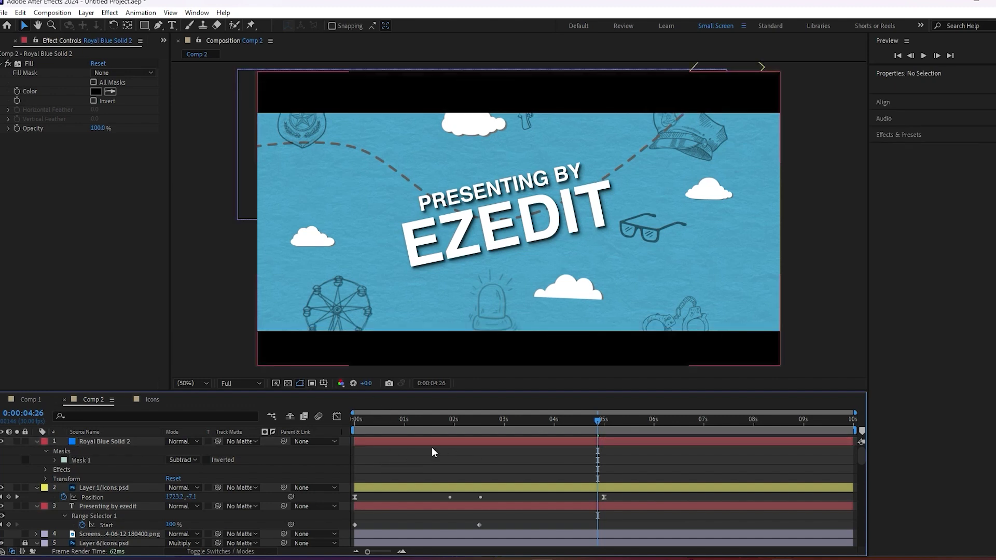
left_click(96, 91)
left_click_drag(176, 339, 87, 350)
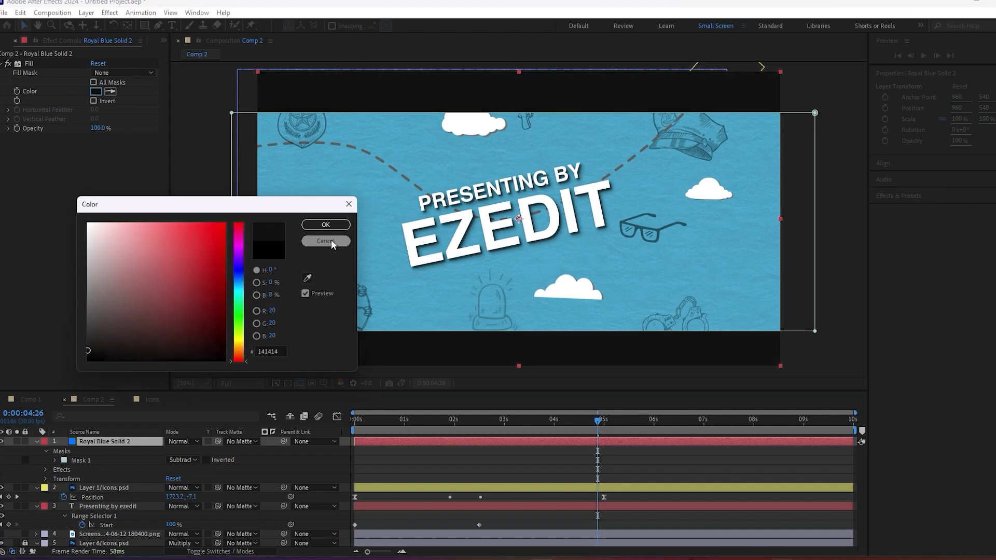
left_click(326, 224)
left_click(459, 468)
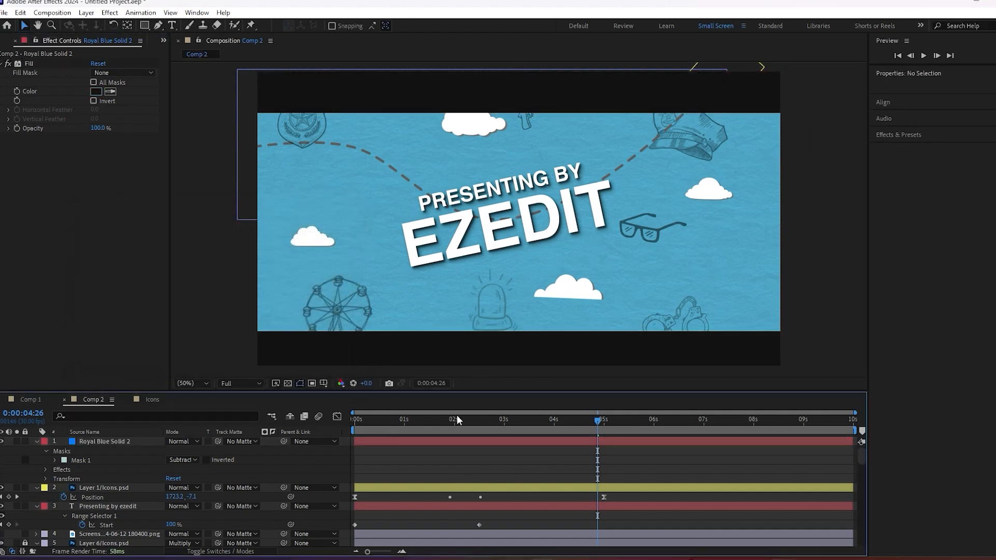
key("Home")
key("space")
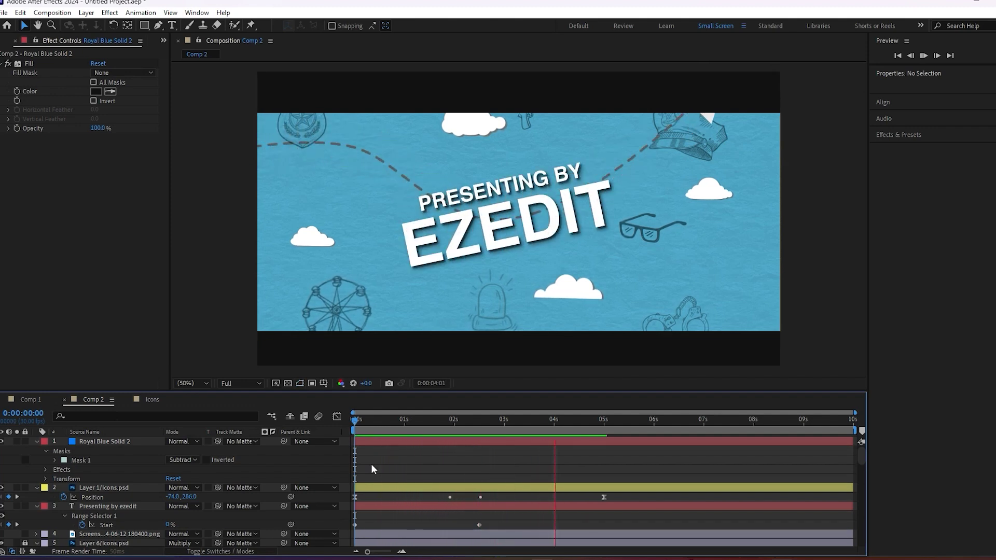
Stop playback and add a new adjustment layer to Comp 2.
key("space")
right_click(7, 472)
mouse_move(57, 341)
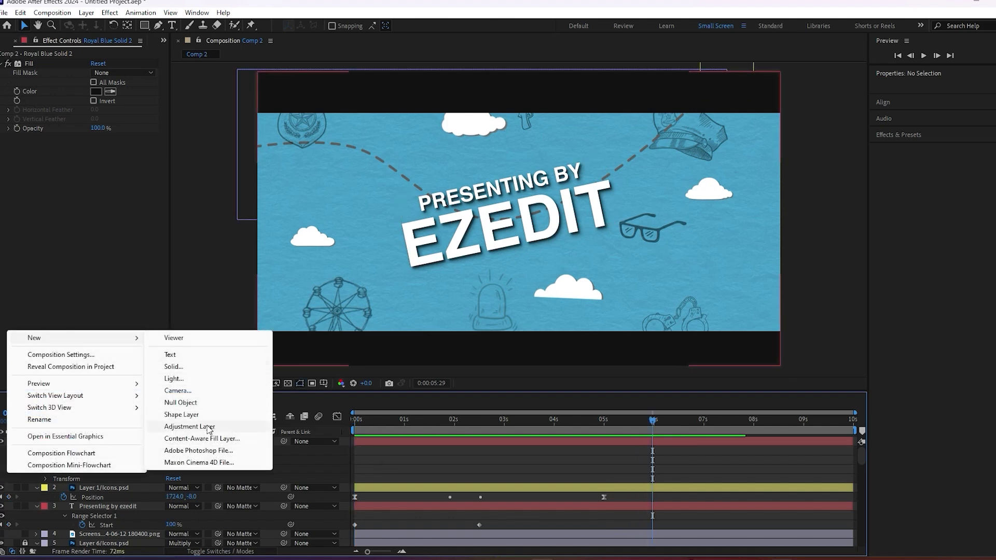
left_click(209, 427)
Apply Posterize Time at 7 fps and preview the choppy animation from the start.
key("ctrl+space")
type("po")
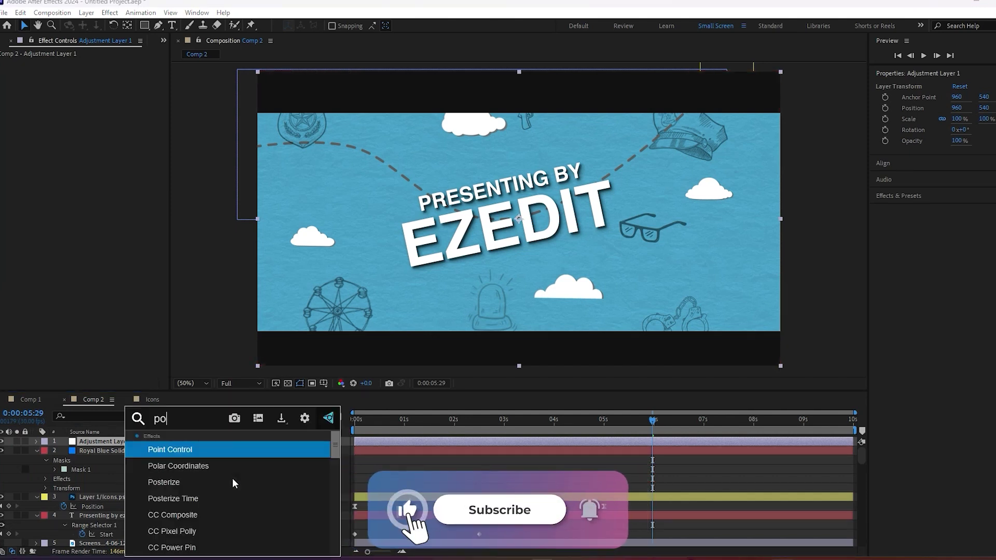
type("s")
key("Down")
key("Return")
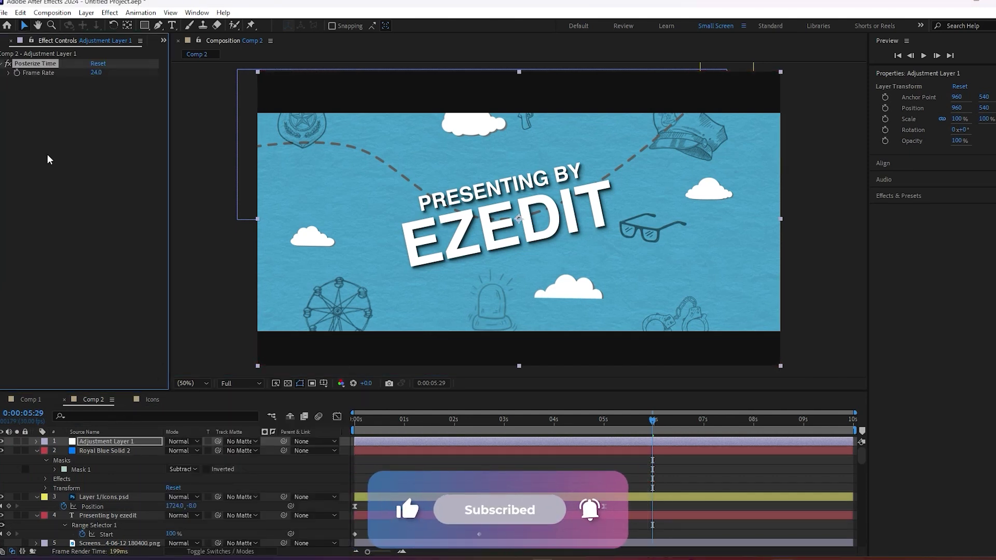
left_click(96, 73)
key("Return")
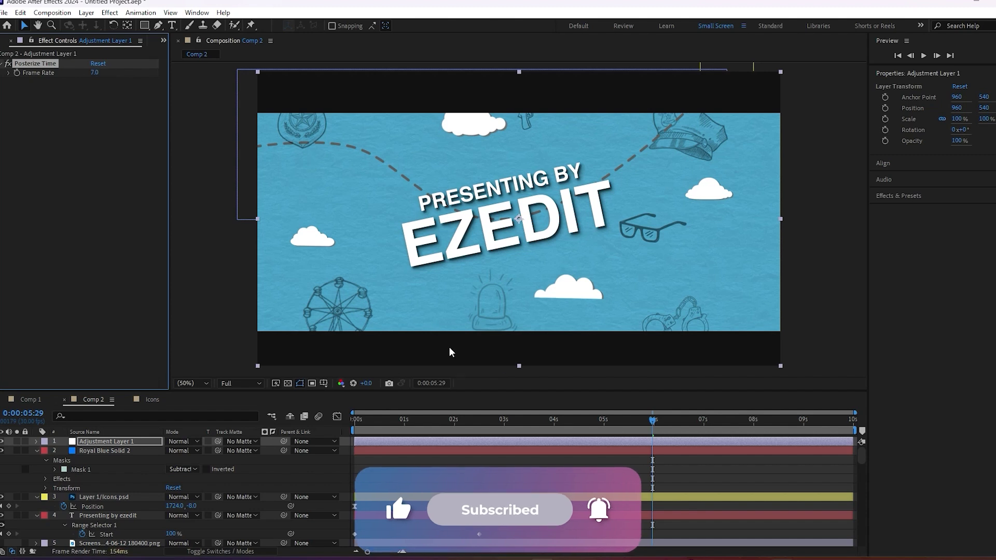
key("Home")
key("space")
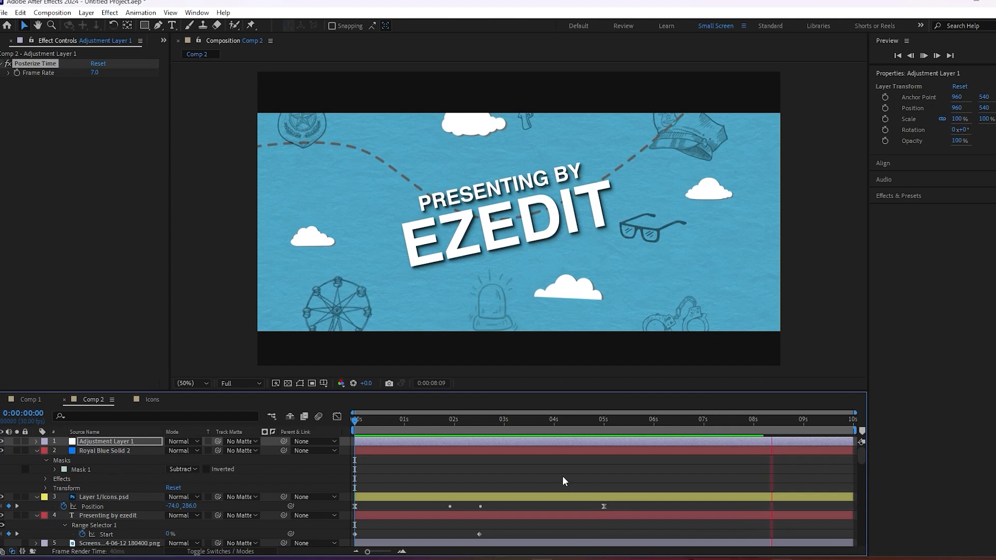
key("space")
Create a new black solid in Comp 2.
right_click(13, 483)
mouse_move(77, 344)
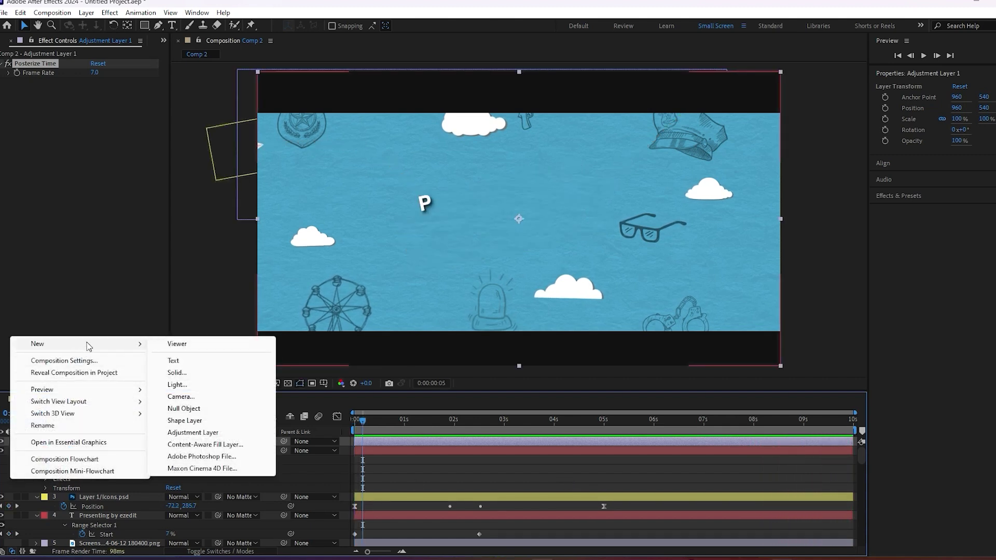
left_click(177, 372)
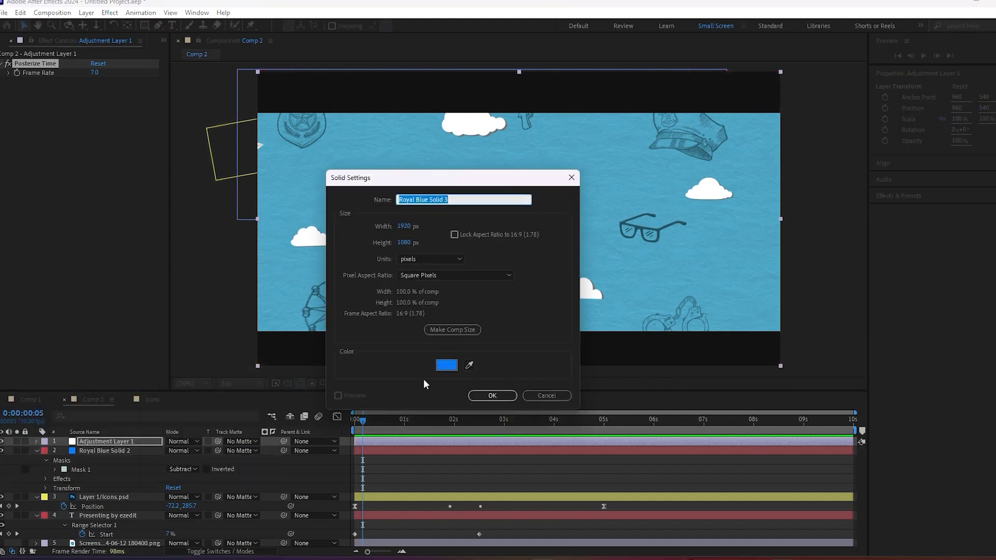
left_click(447, 366)
left_click(94, 345)
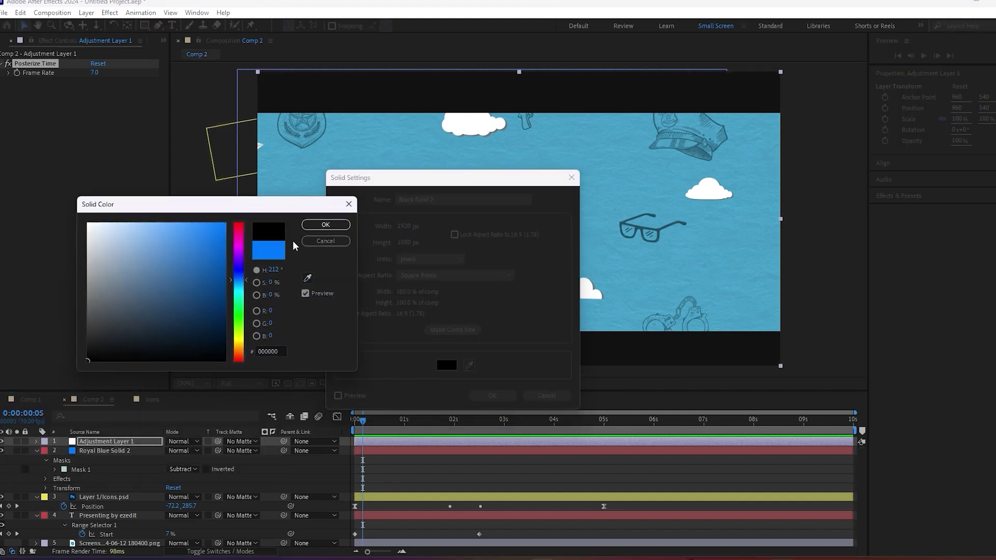
left_click(324, 225)
left_click(488, 397)
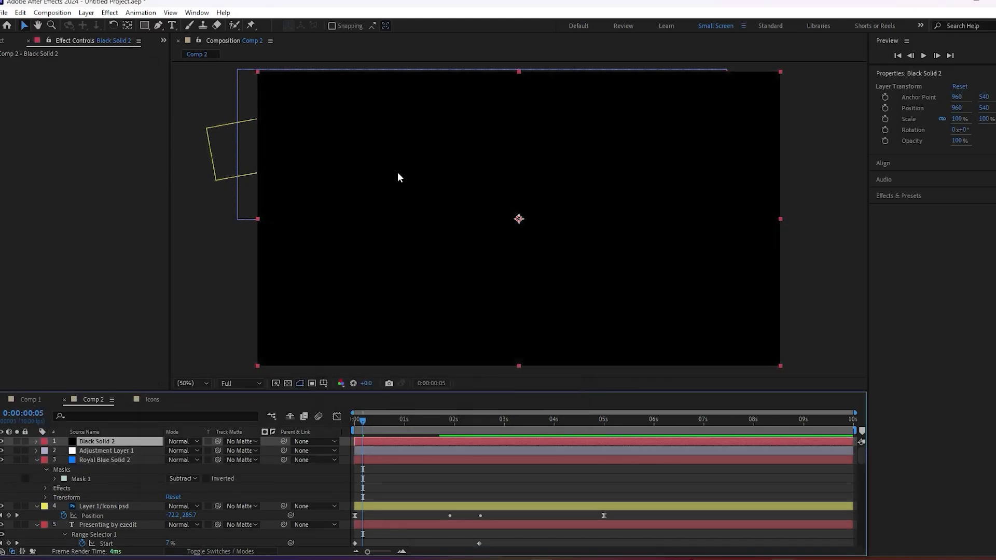
Fit an ellipse mask to the black solid, set it to Subtract, and feather it 350 pixels.
left_click(145, 26)
left_click(179, 49)
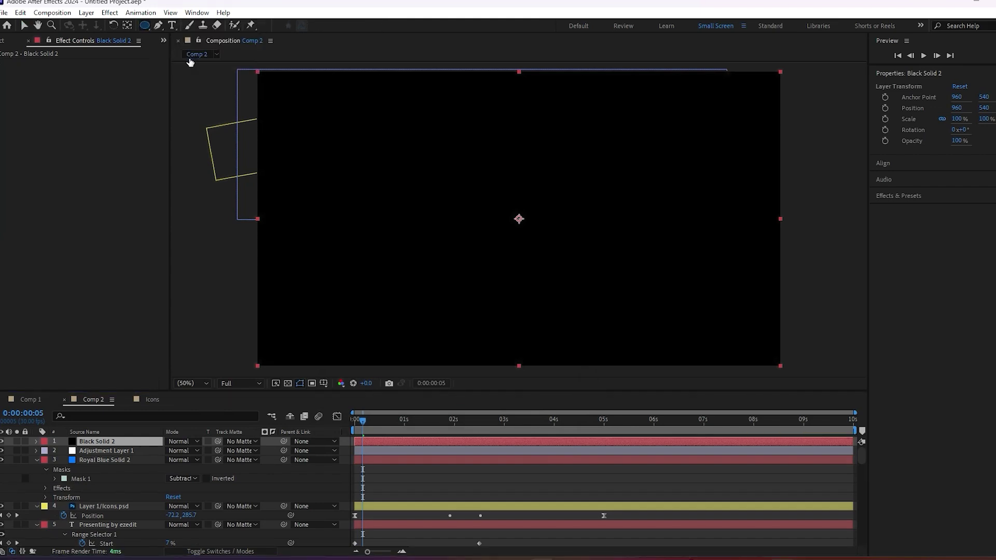
double_click(145, 25)
key("v")
left_click(182, 460)
left_click(193, 497)
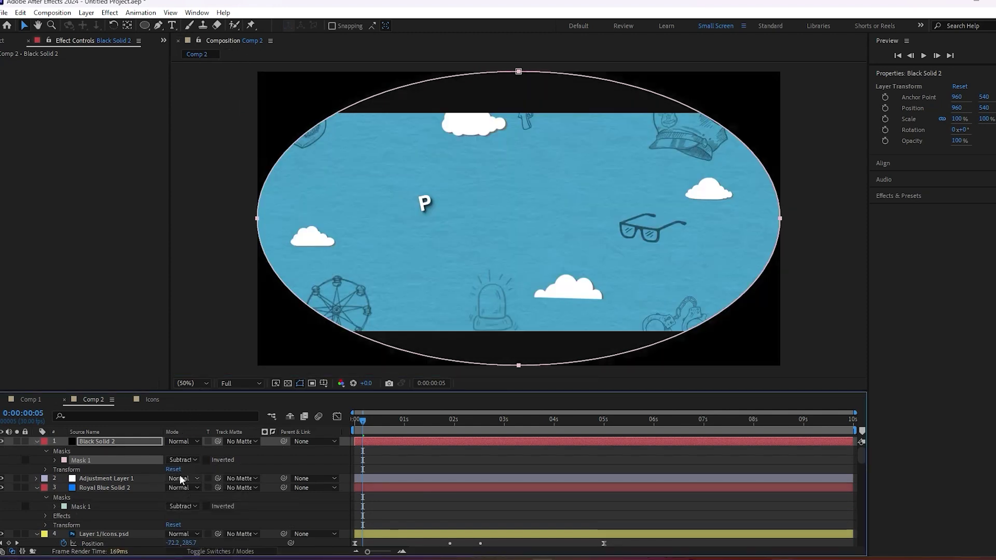
left_click(54, 460)
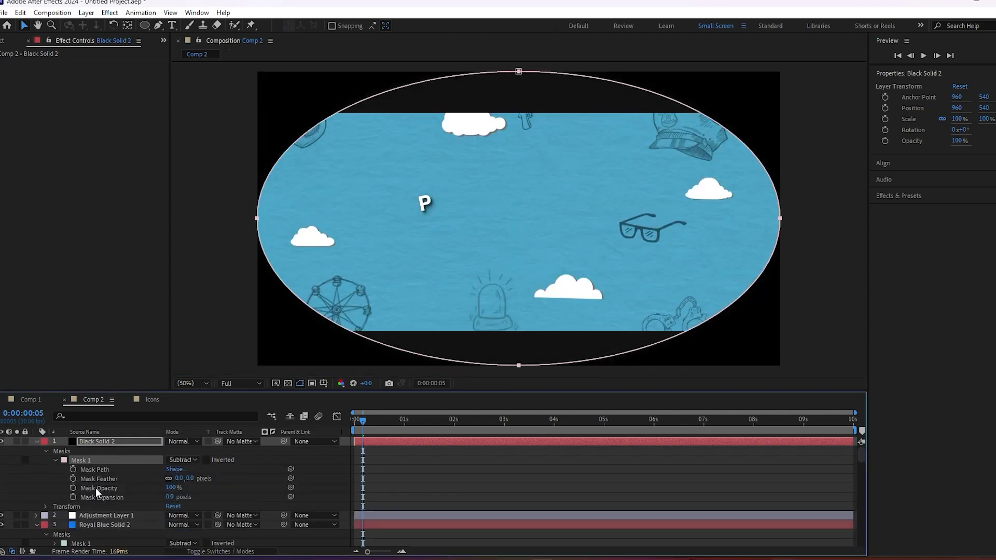
left_click(178, 479)
key("Return")
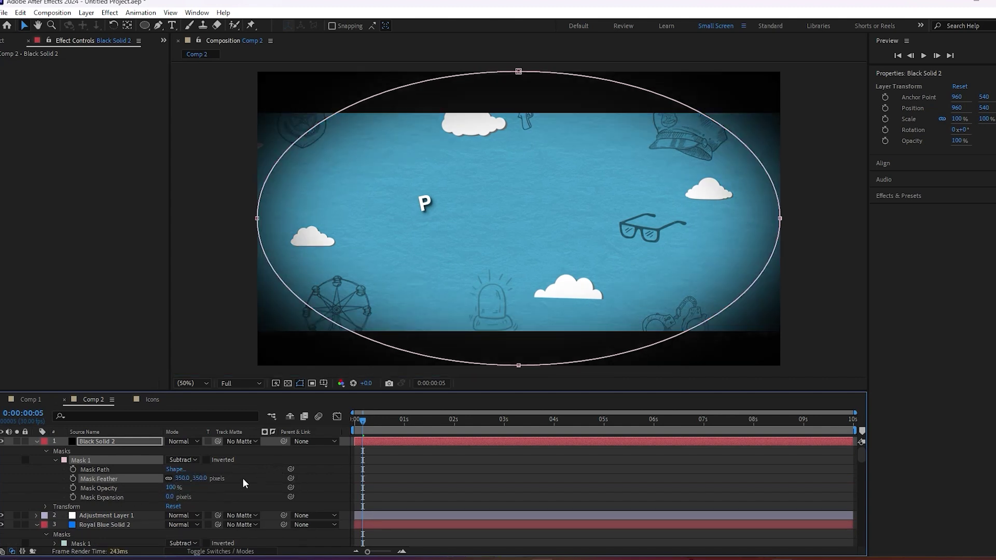
Set the vignette solid's opacity to 60% and select its oval mask.
left_click(103, 441)
key("t")
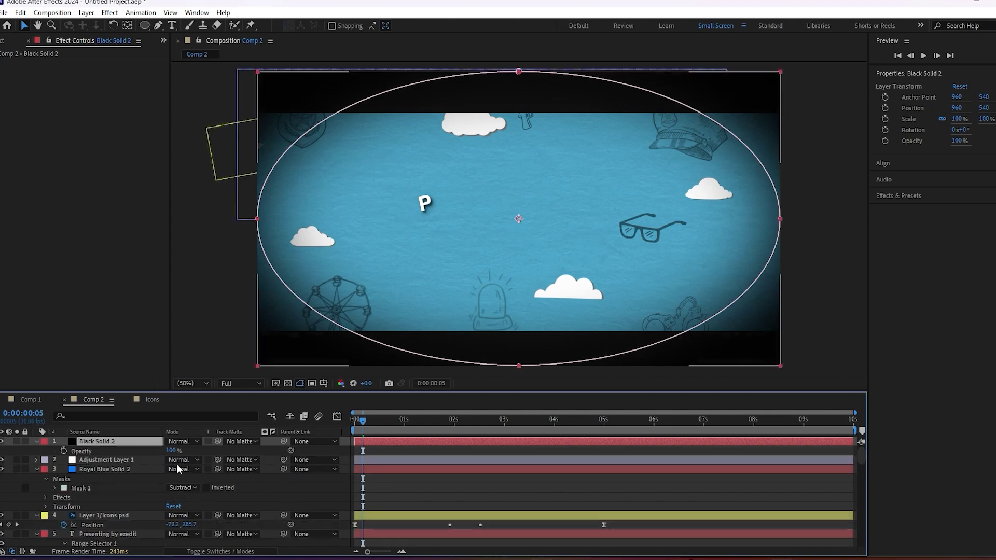
type("60")
key("Return")
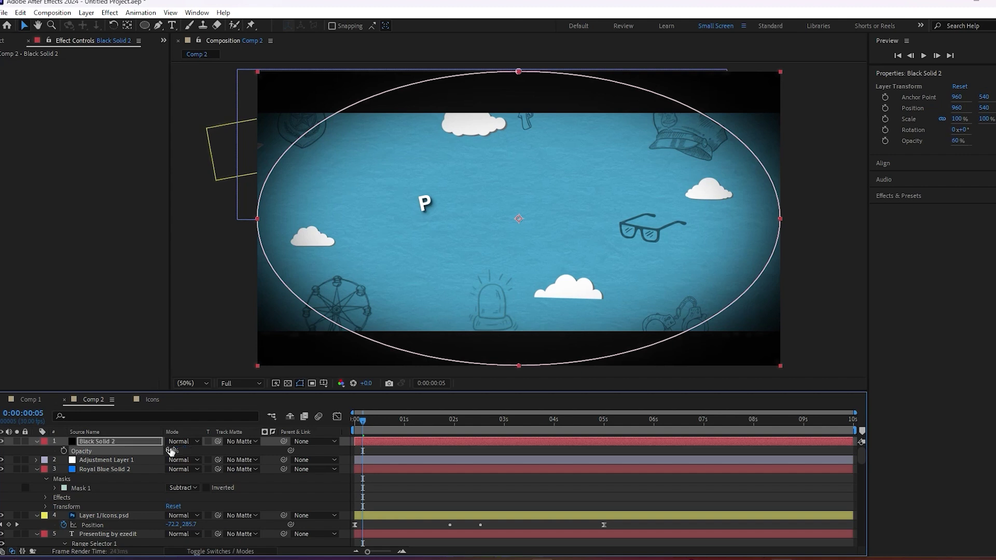
left_click(99, 441)
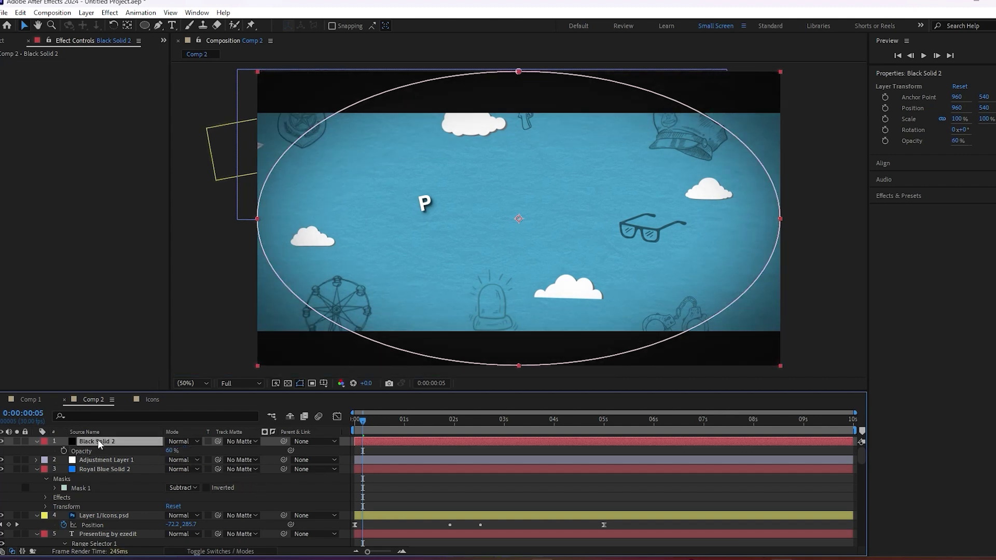
key("m")
left_click(87, 451)
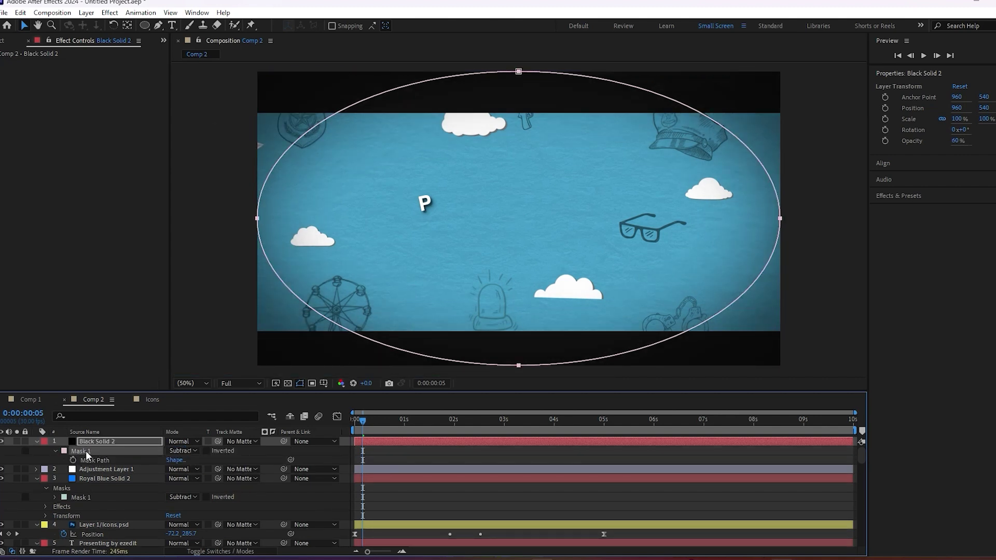
Add a new adjustment layer with a Fast Box Blur of radius 2.
right_click(36, 451)
mouse_move(81, 317)
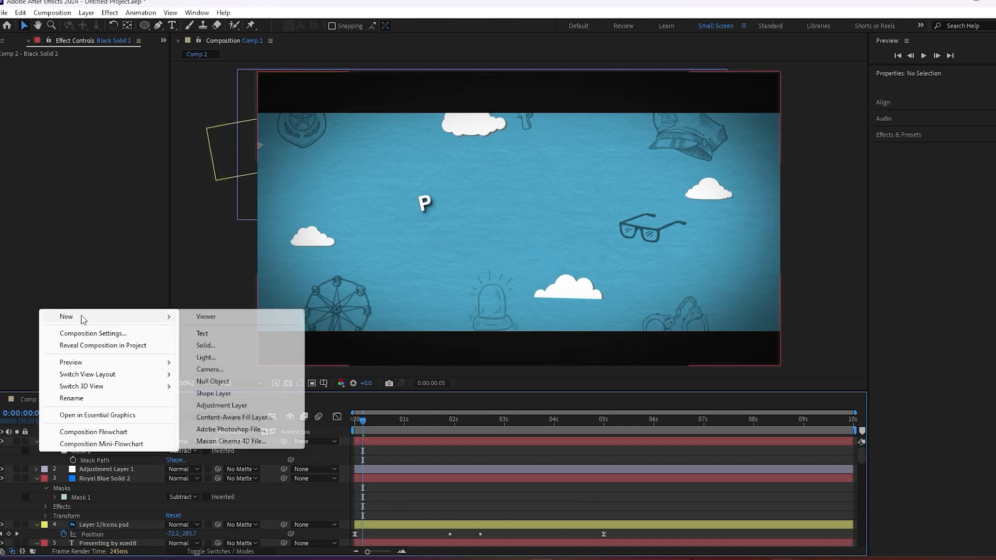
left_click(221, 405)
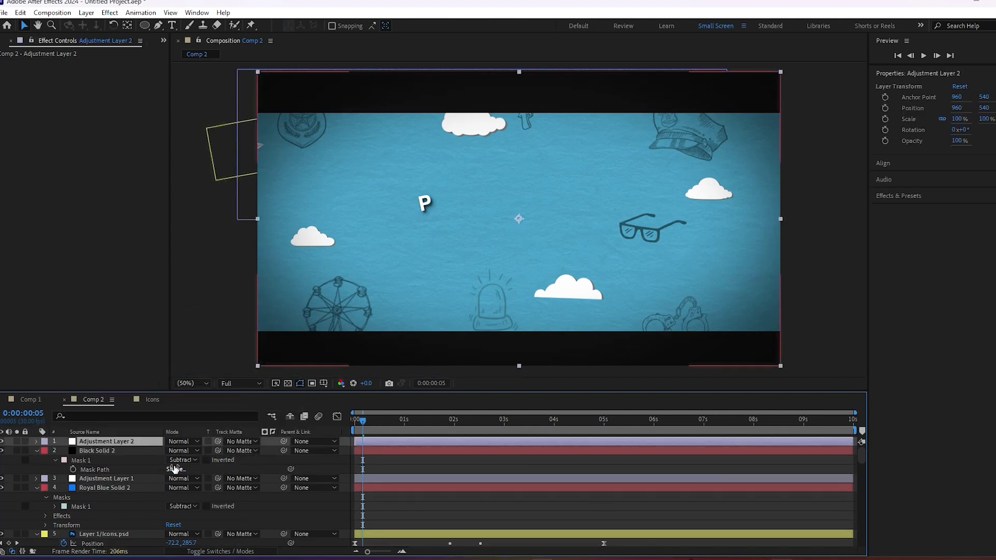
key("ctrl+space")
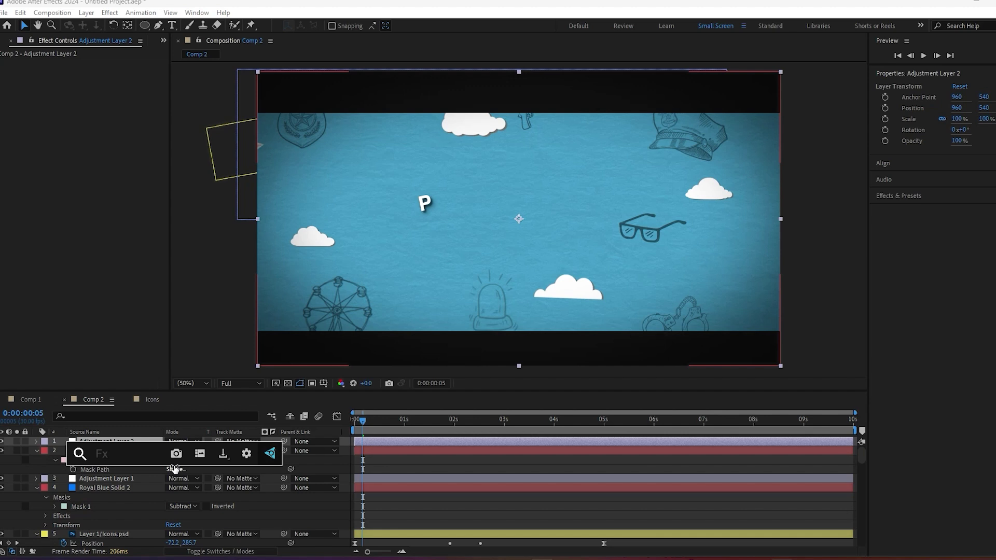
type("fa")
key("Return")
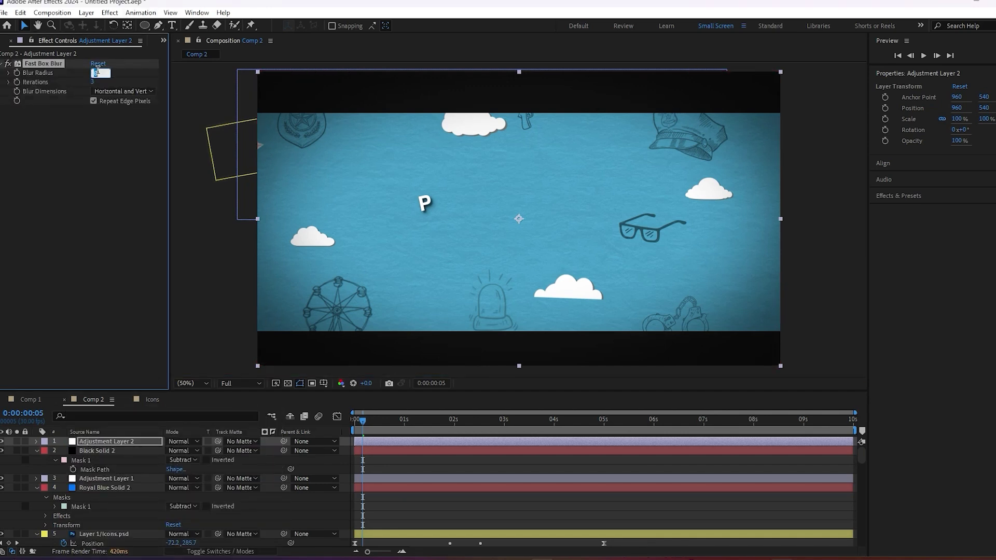
type("0")
key("Return")
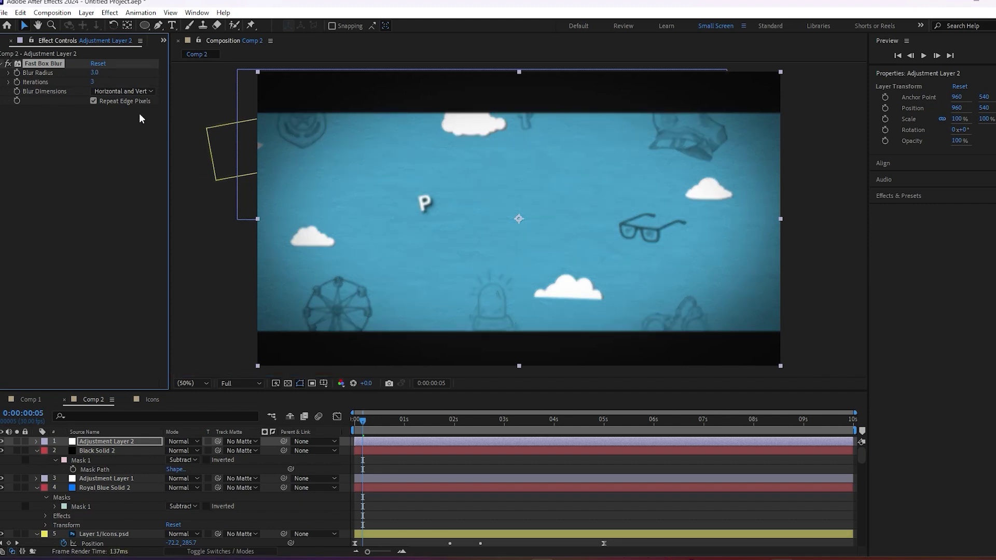
type("2")
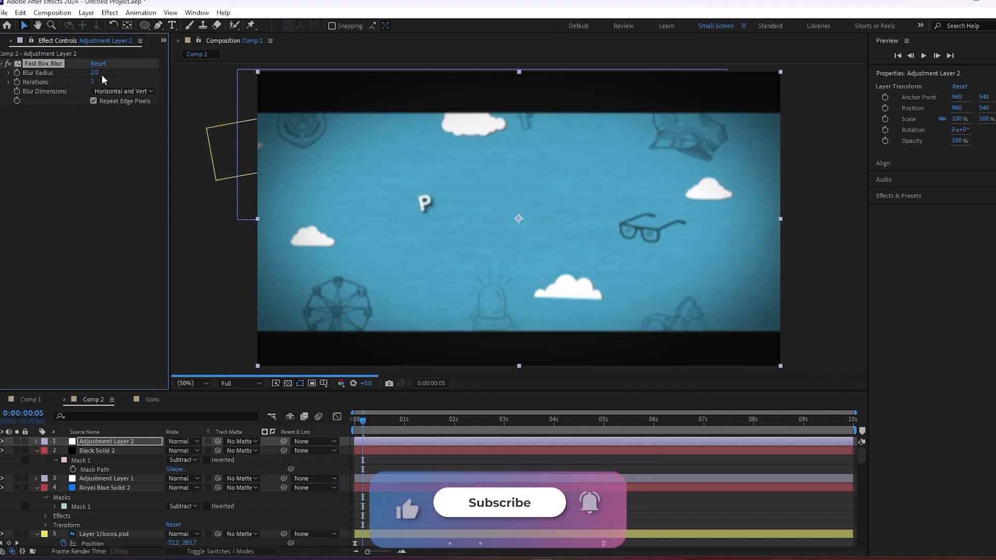
left_click(107, 441)
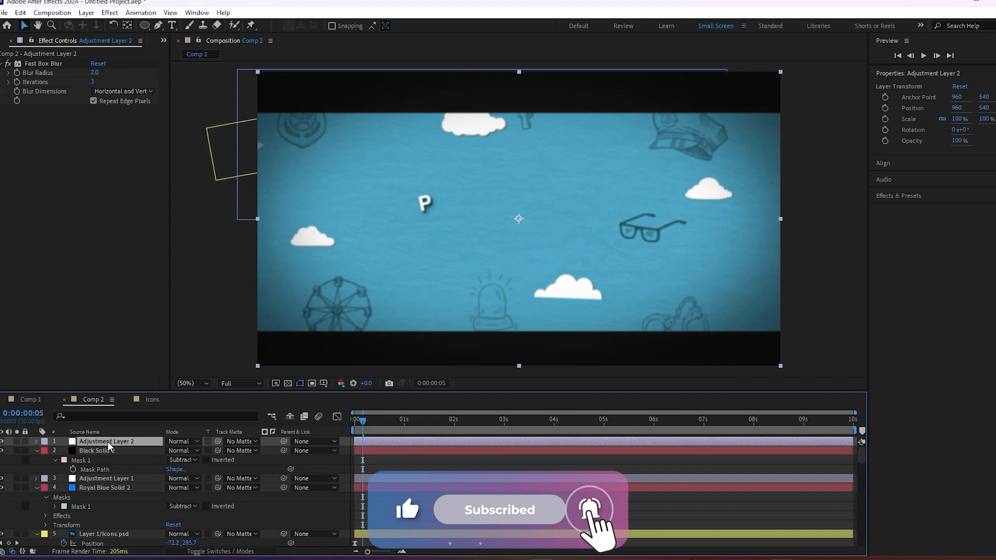
key("Return")
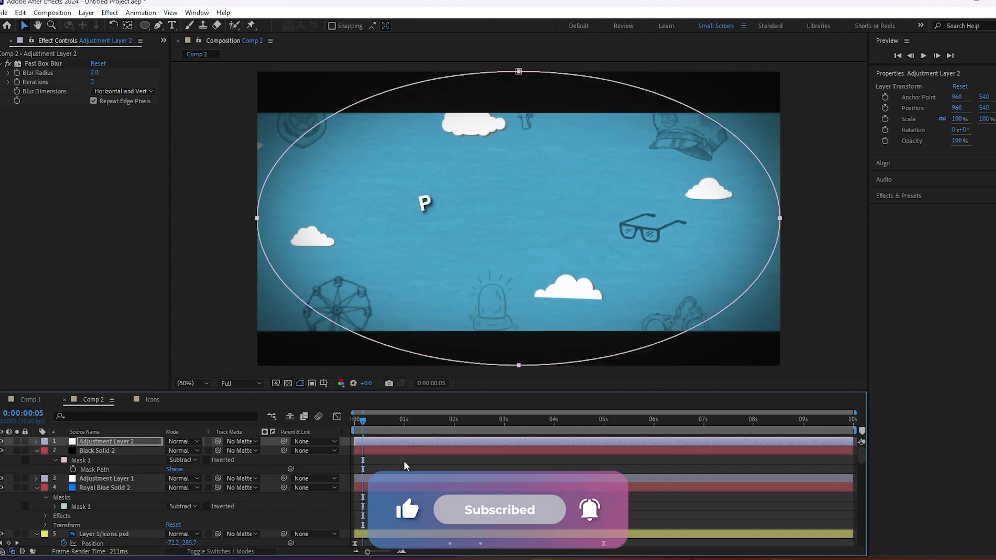
Move the blur layer and black solid below Royal Blue Solid 2, then preview.
left_click(405, 465)
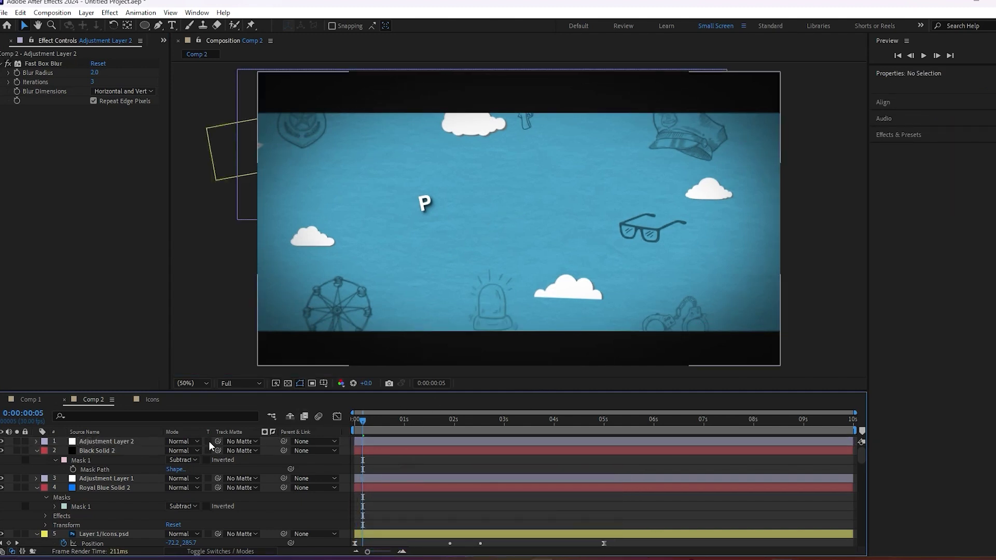
left_click(115, 441)
left_click(130, 450, "shift")
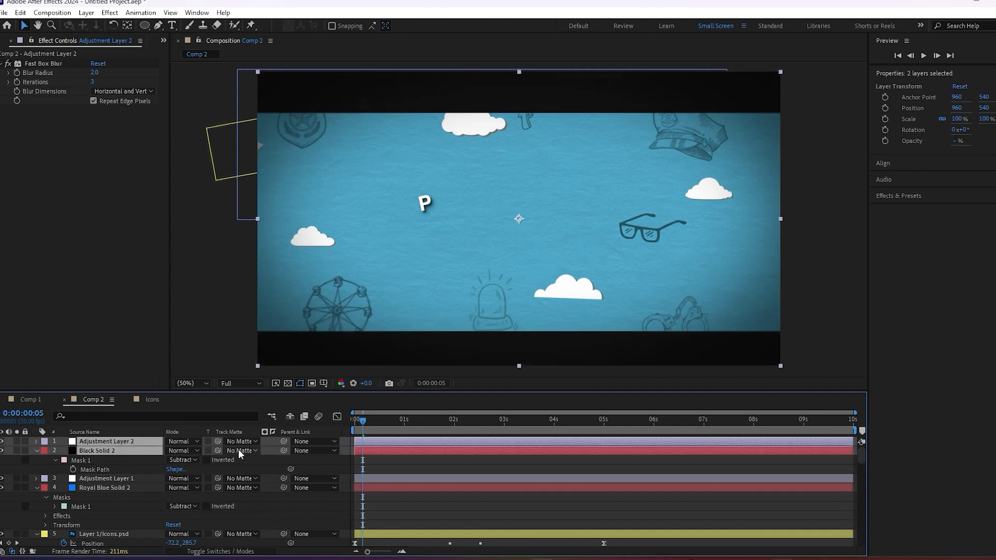
key("ctrl+bracketleft")
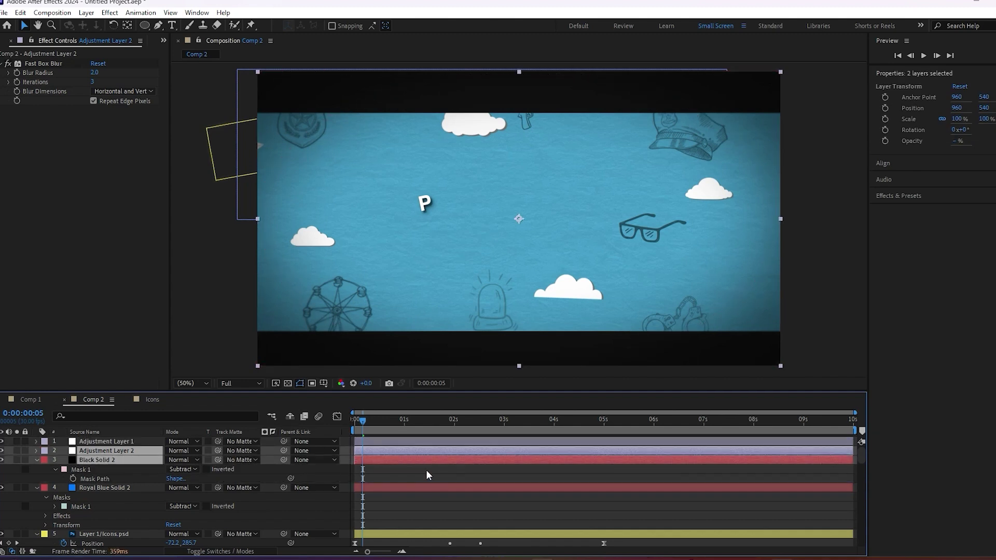
left_click(96, 450)
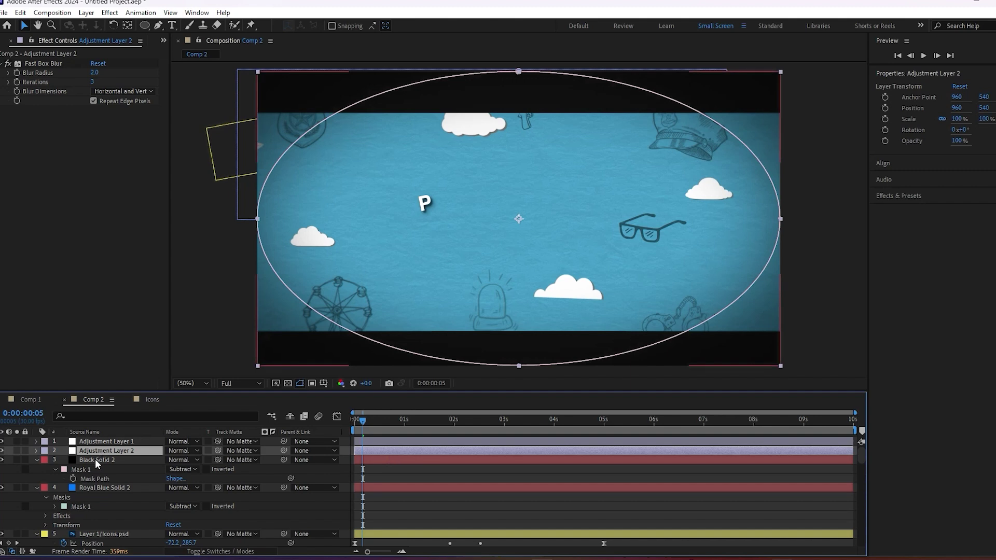
left_click(95, 459, "shift")
key("ctrl+bracketleft")
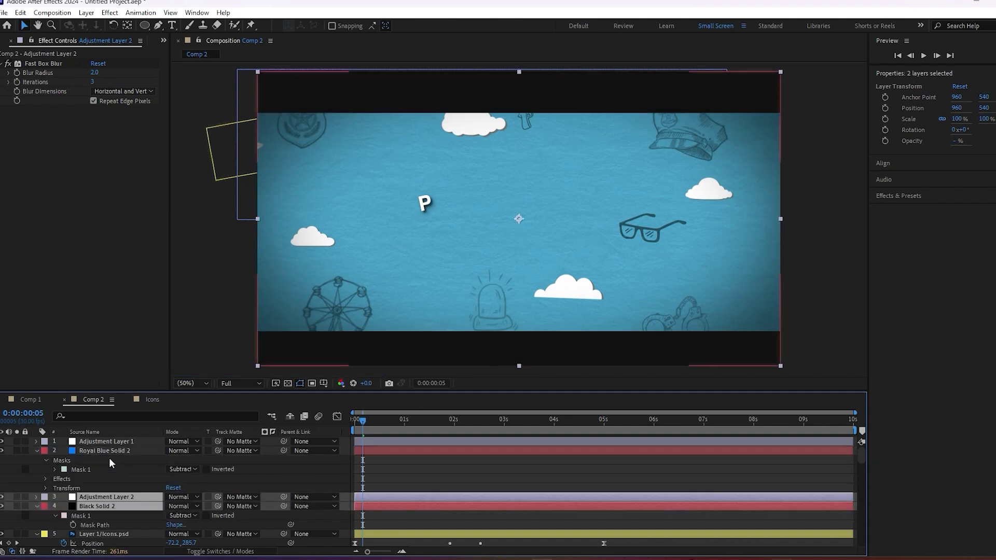
left_click(38, 451)
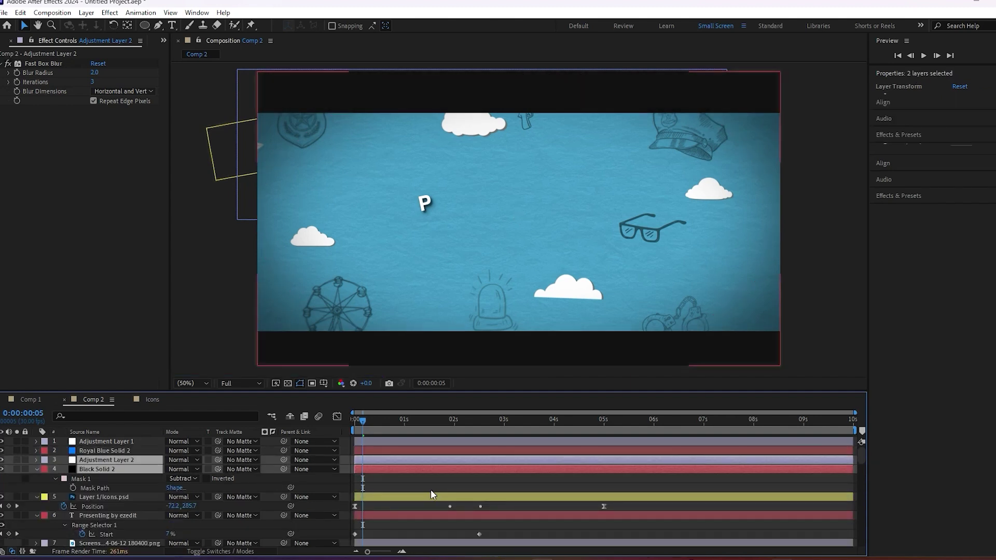
left_click(430, 489)
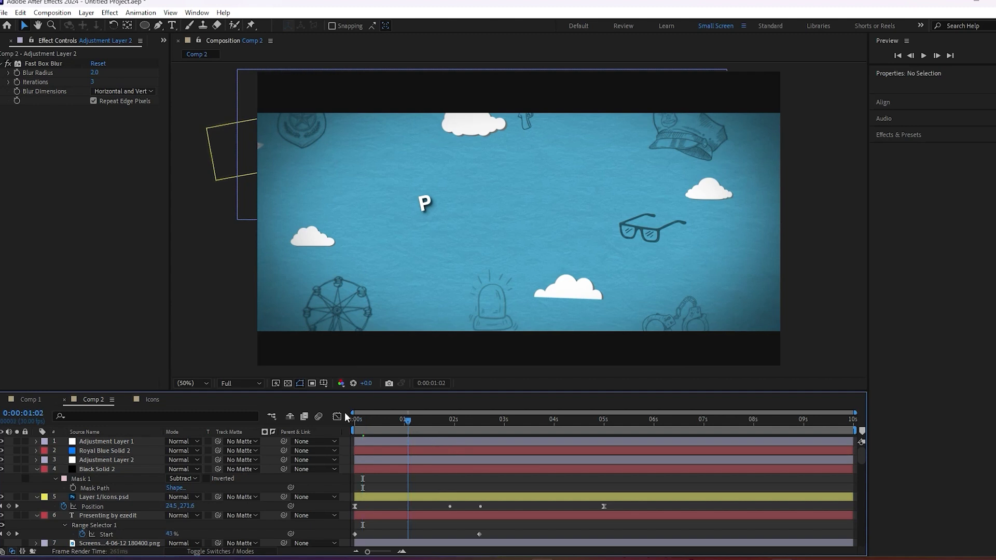
key("space")
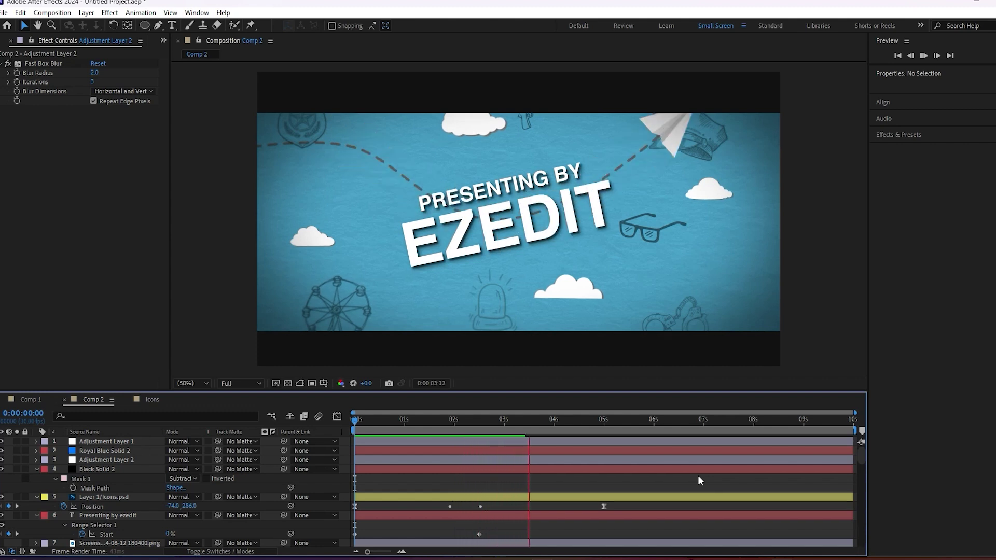
Stop the preview and select the PRESENTING BY EZEDIT title layer.
key("space")
left_click(394, 441)
left_click(390, 451)
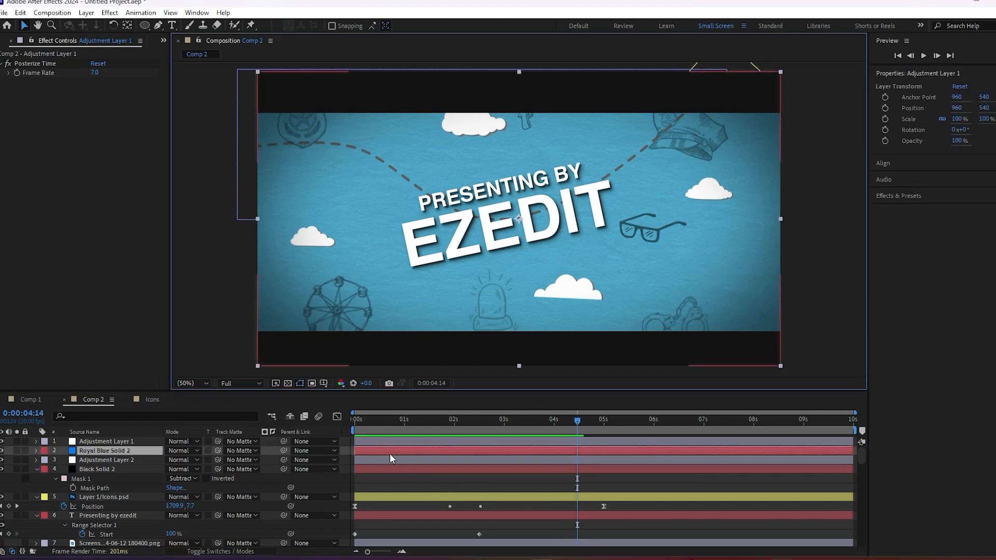
left_click(381, 470)
left_click(386, 516)
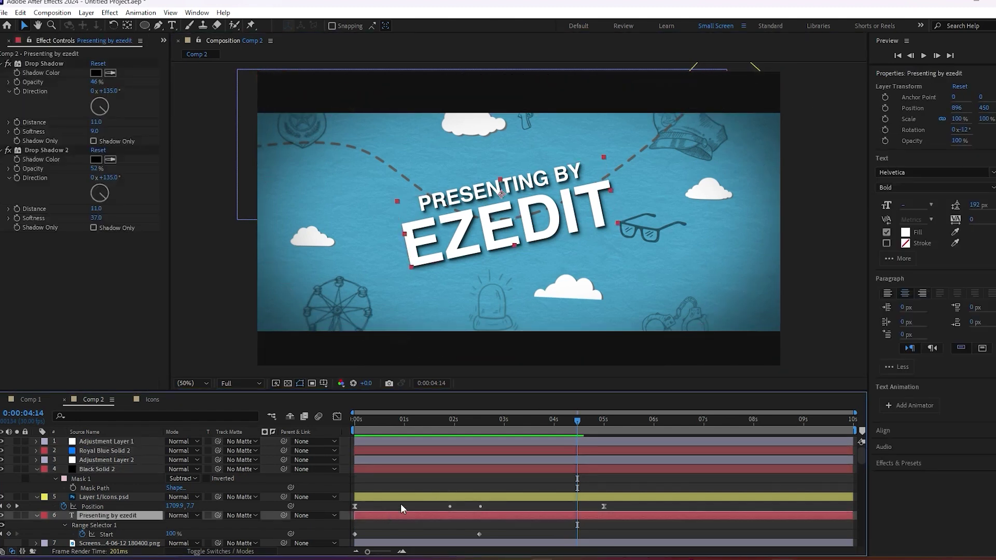
Keyframe the title's Scale from 90% at 0s to 100% near 8 seconds, then preview.
key("Home")
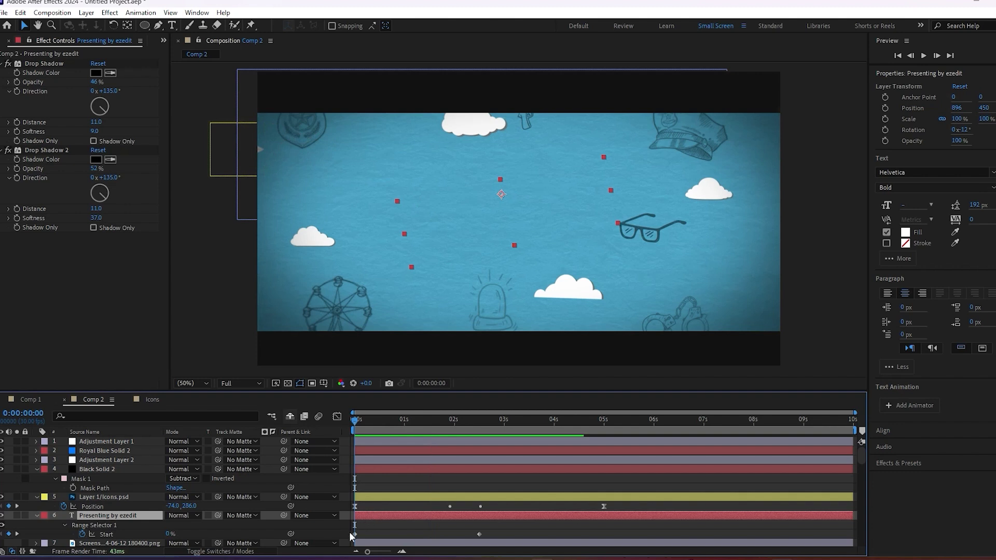
key("s")
left_click(64, 525)
left_click_drag(355, 524, 758, 525)
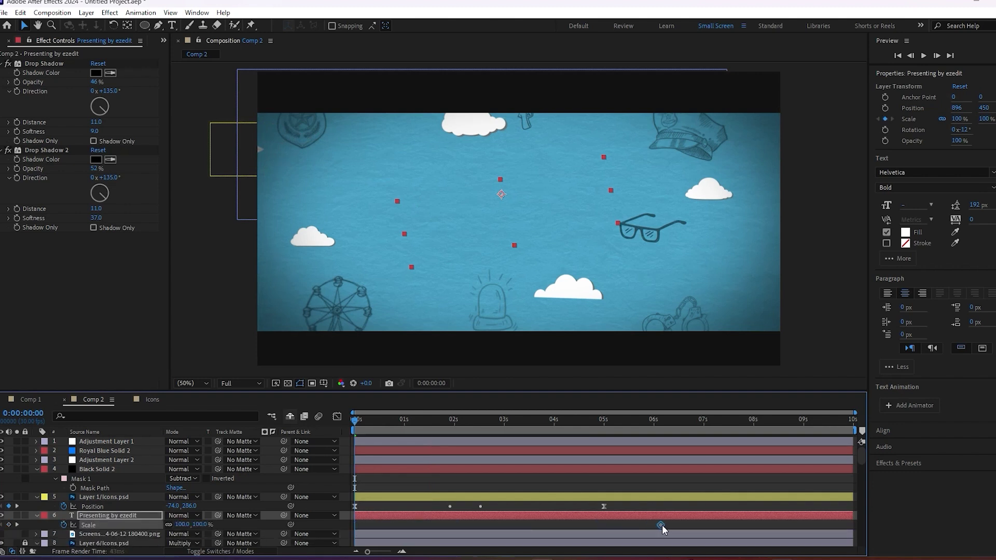
left_click(182, 525)
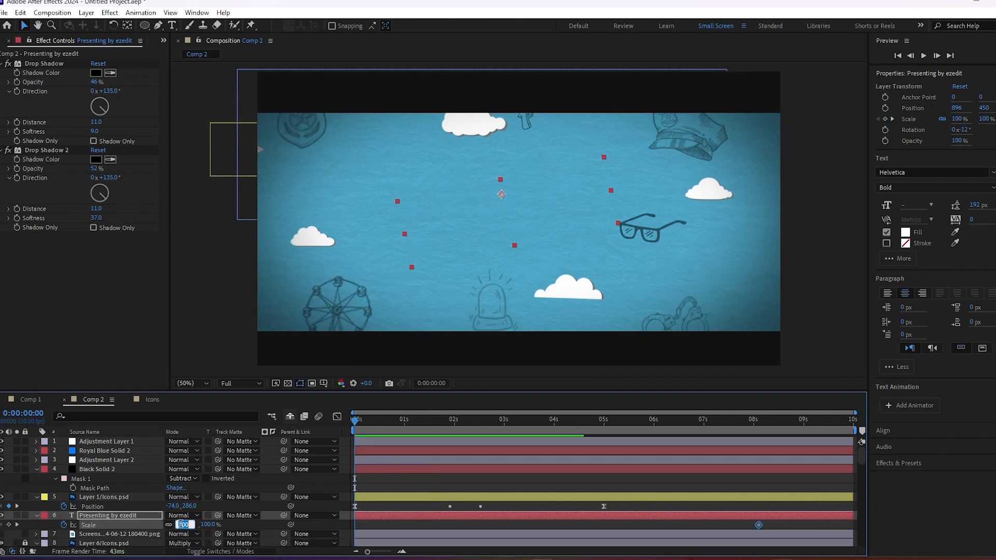
type("90")
key("Return")
key("space")
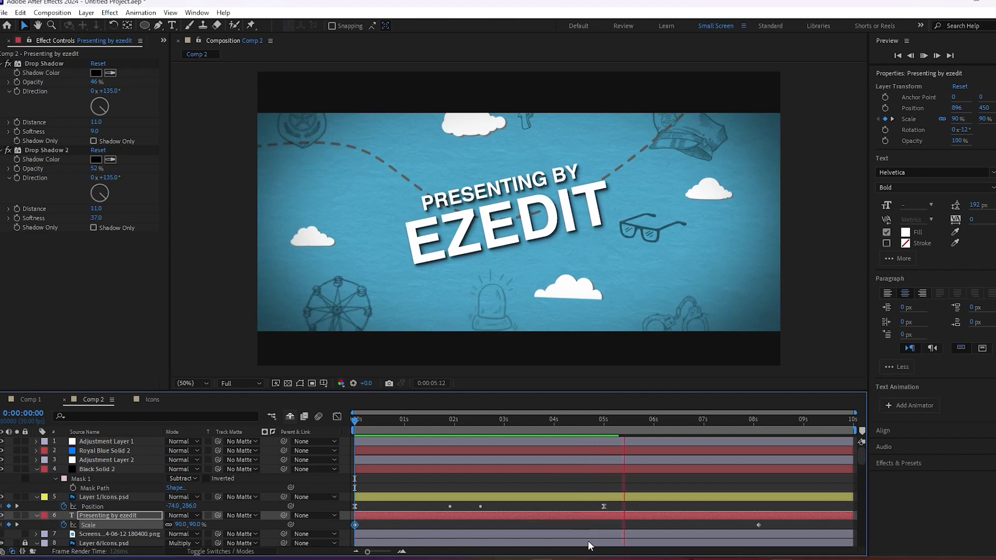
left_click(374, 473)
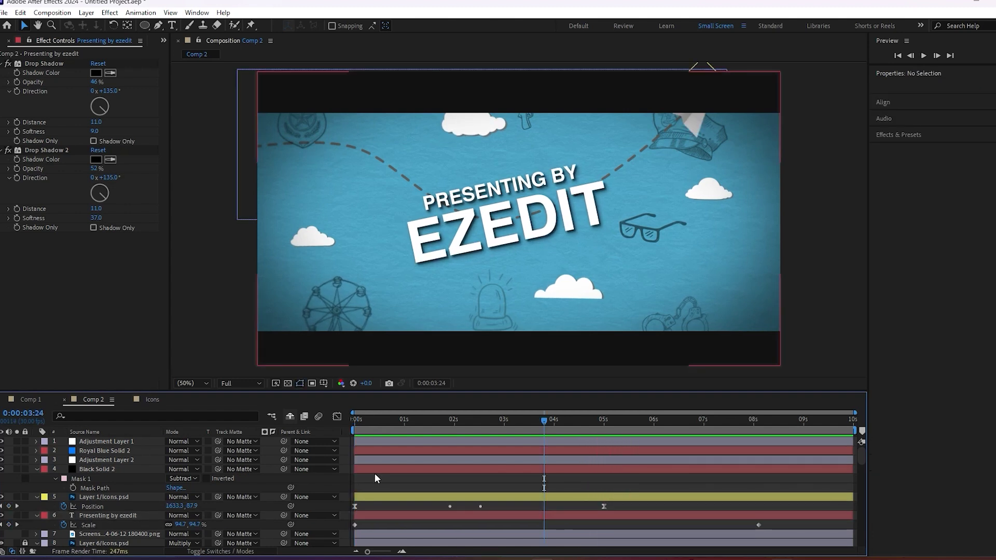